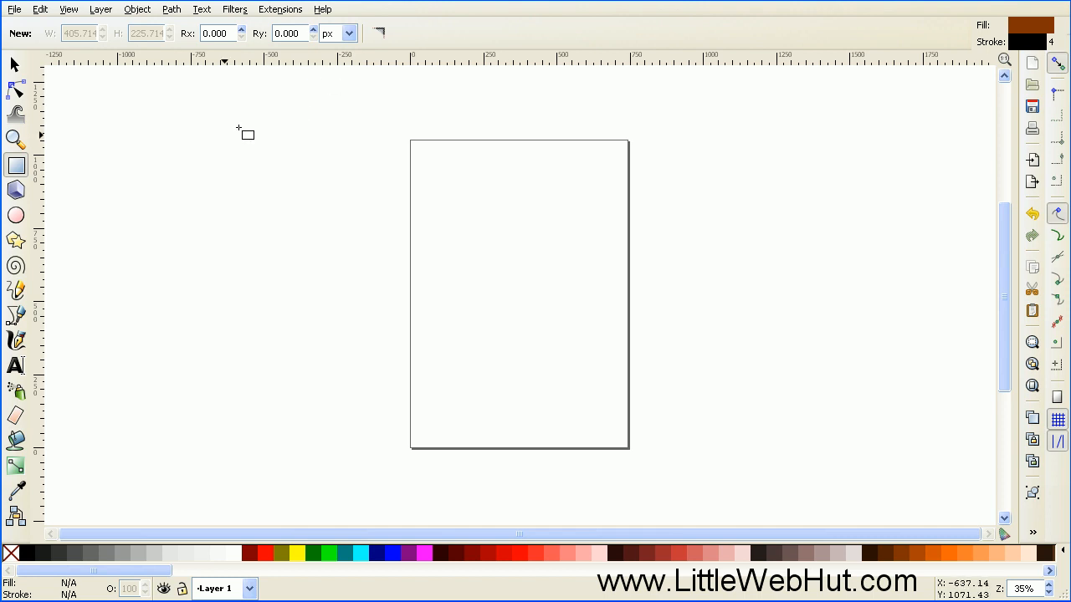
Step: Draw a rectangle about 1429 by 909 px over the upper part of the page and remove its stroke
left_click(16, 169)
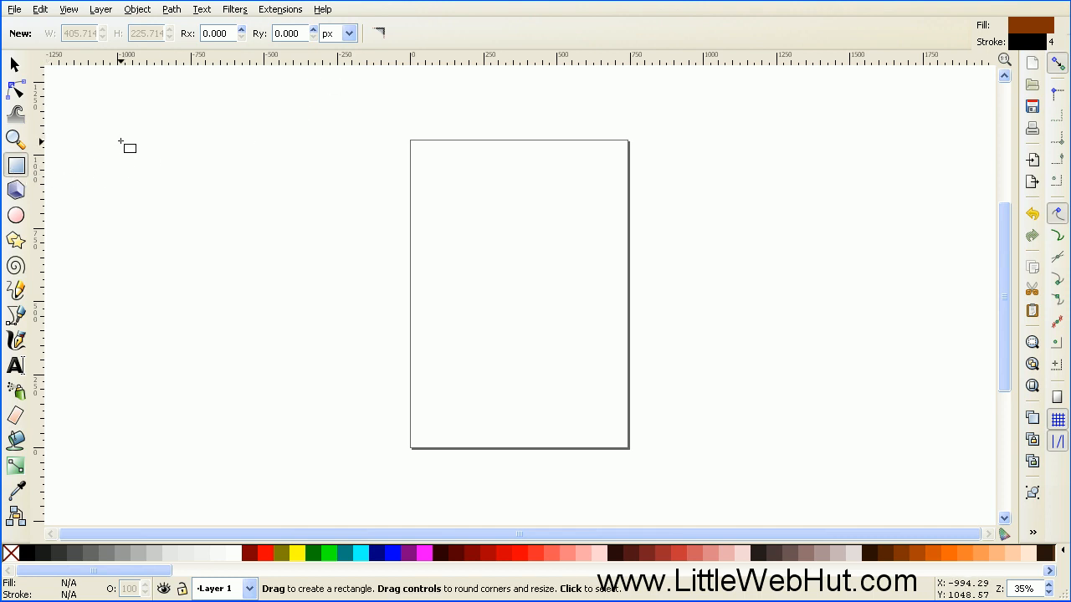
left_click_drag(103, 139, 523, 405)
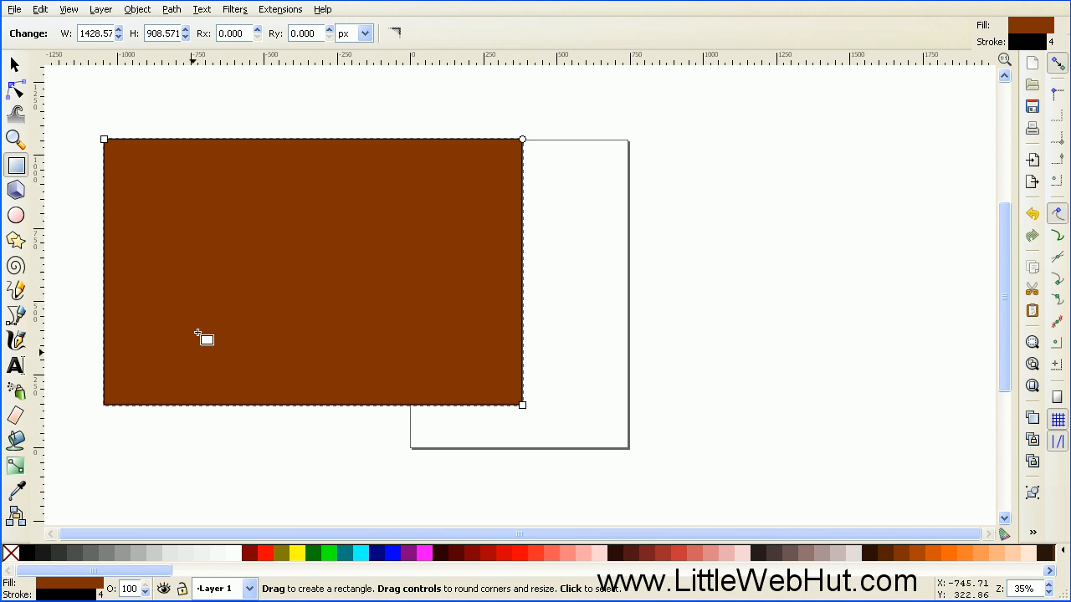
right_click(87, 592)
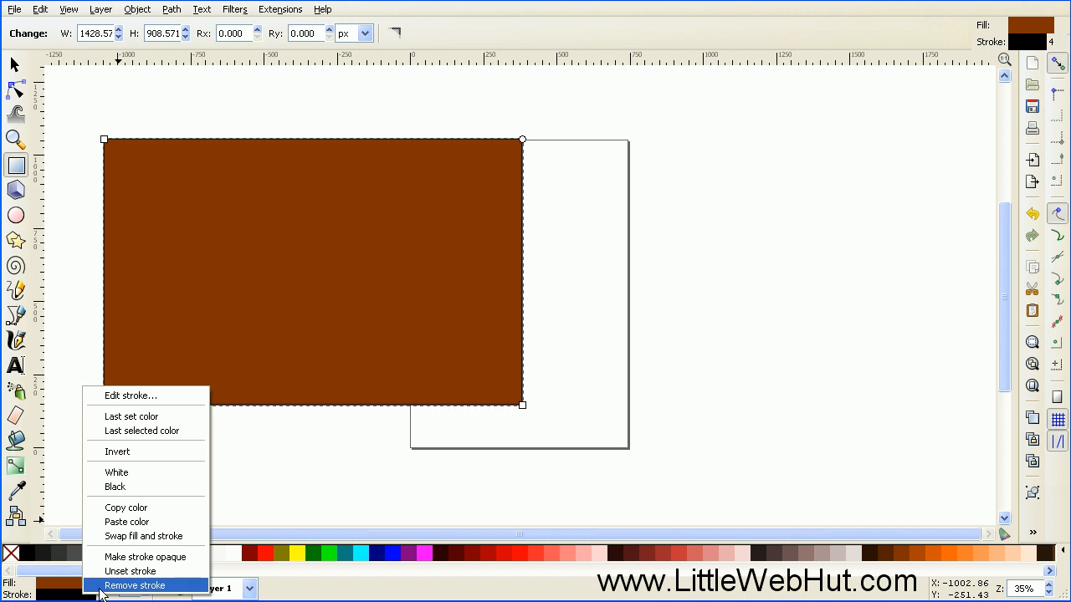
left_click(134, 586)
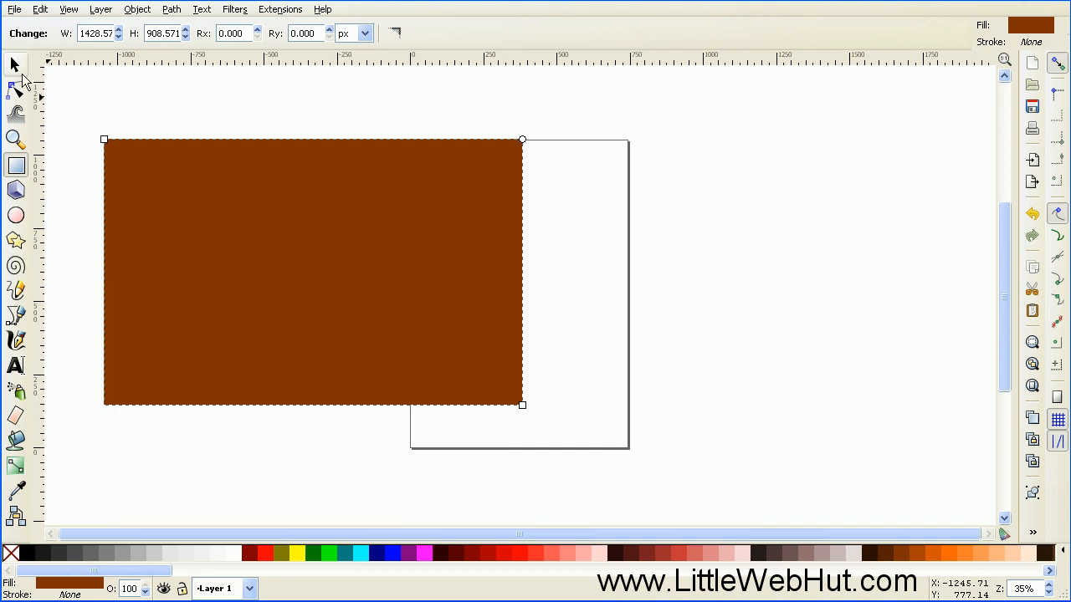
Step: Resize the rectangle to 2000 px wide and 1500 px high, and move it so it covers the page
left_click(16, 65)
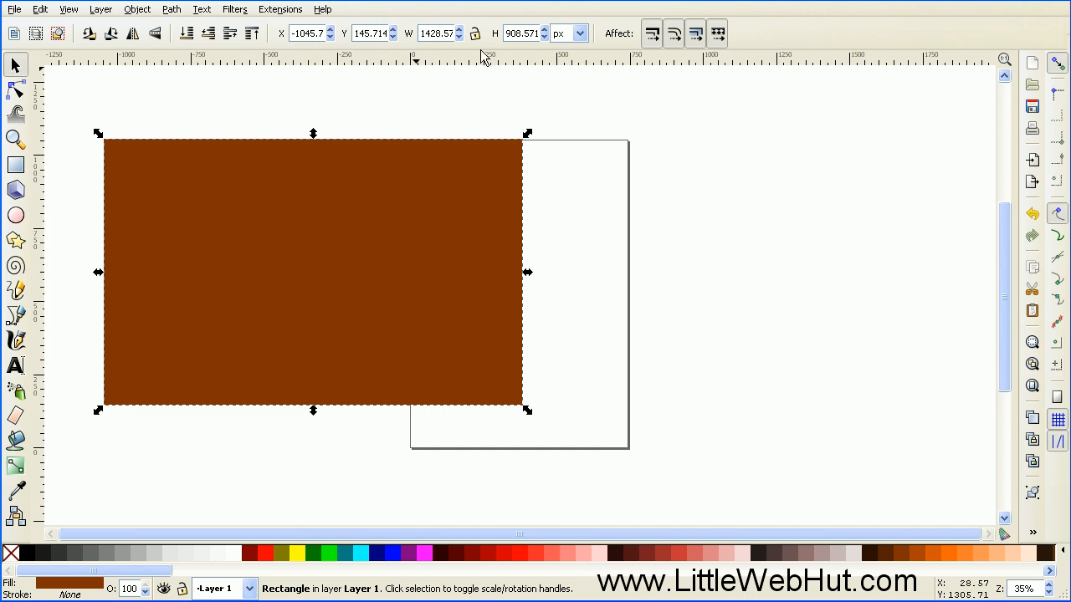
triple_click(438, 37)
type("2000")
key("Return")
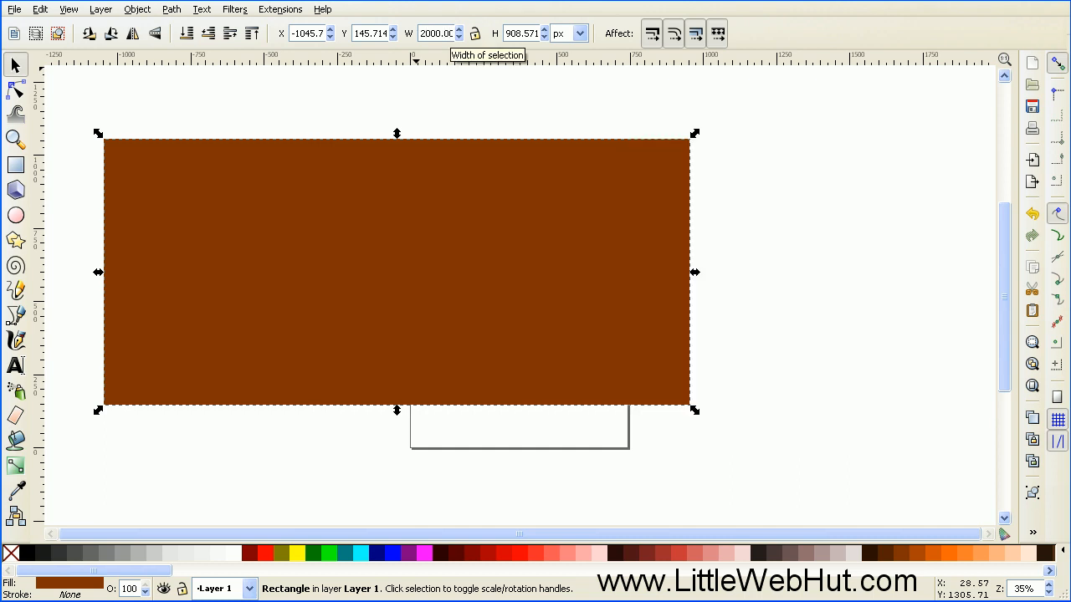
triple_click(516, 35)
type("1500")
key("Return")
left_click_drag(511, 111, 482, 225)
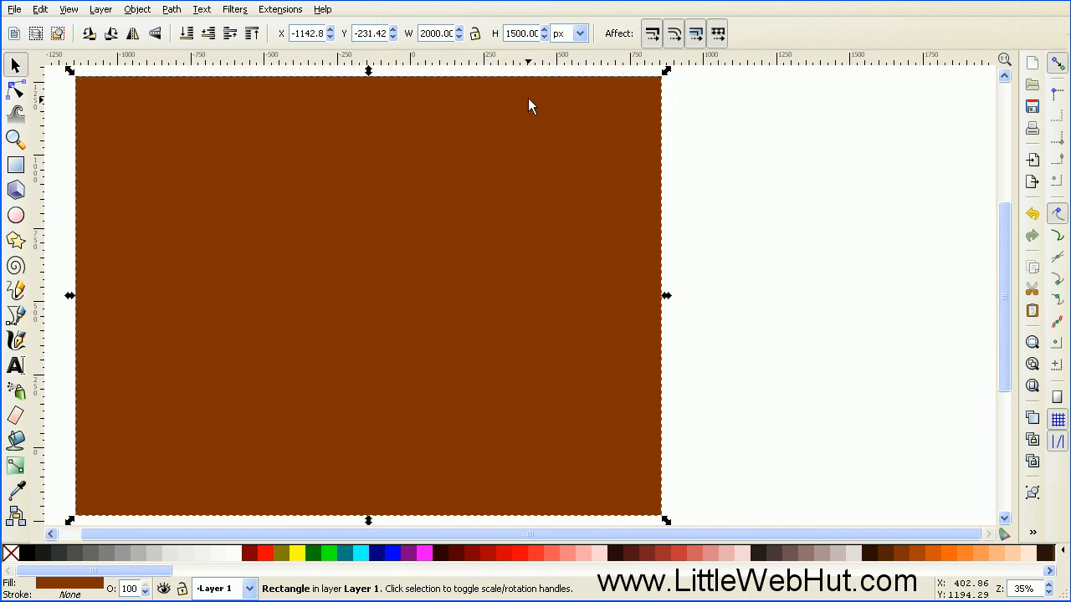
Step: Change the rectangle's fill to a light blue from the palette and deselect it
left_click_drag(139, 572, 710, 589)
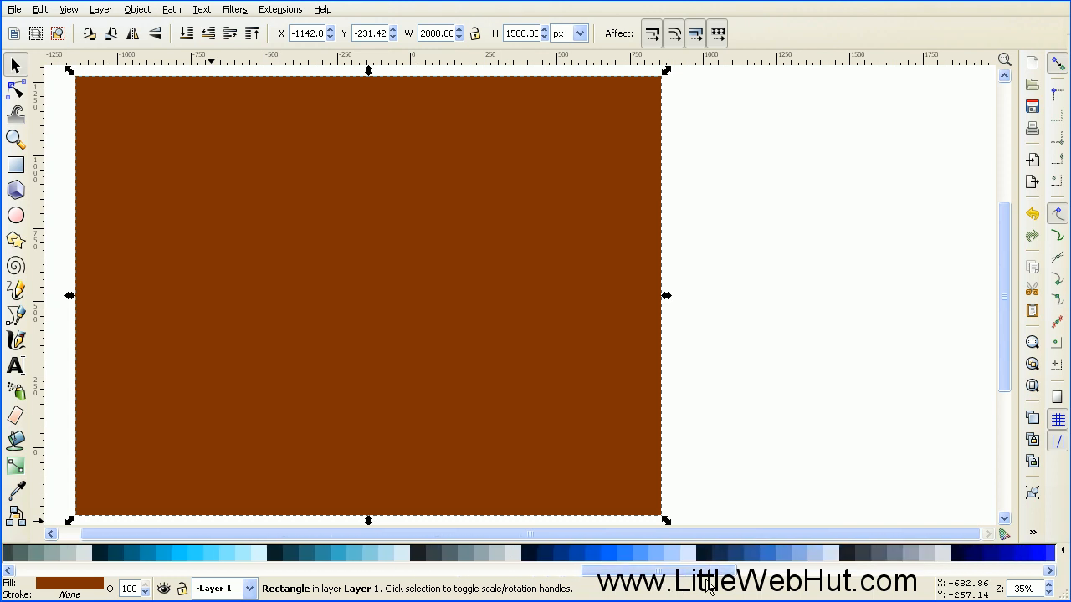
left_click(652, 555)
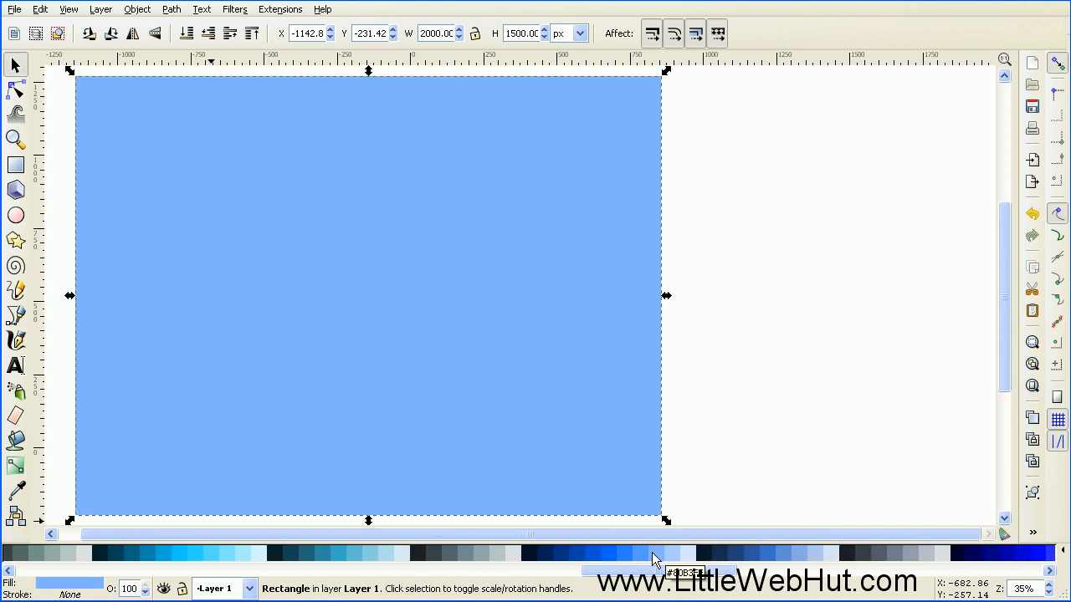
left_click_drag(657, 572, 93, 575)
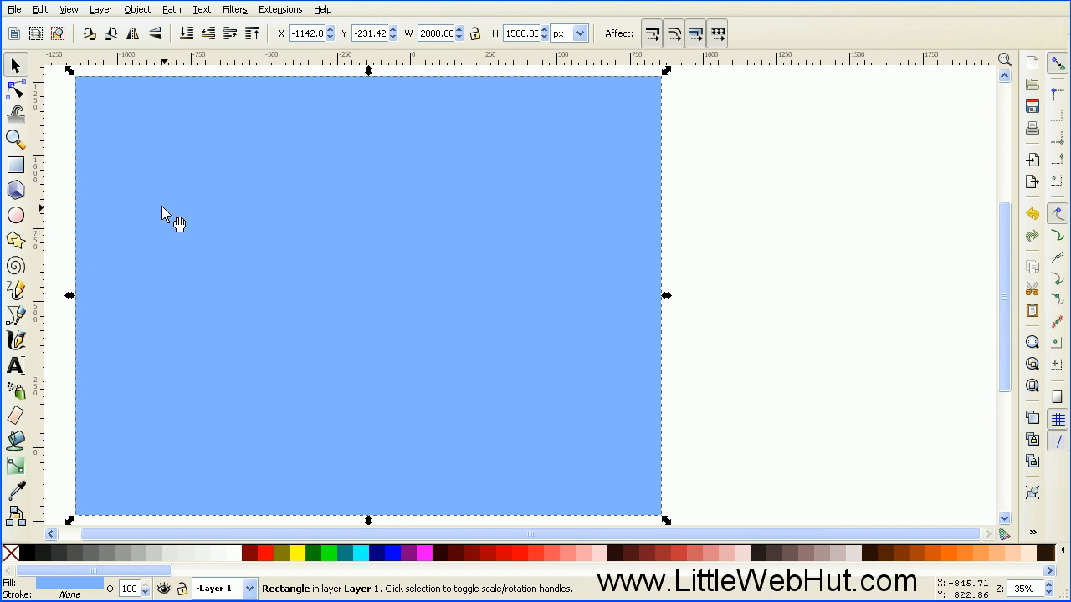
left_click(62, 206)
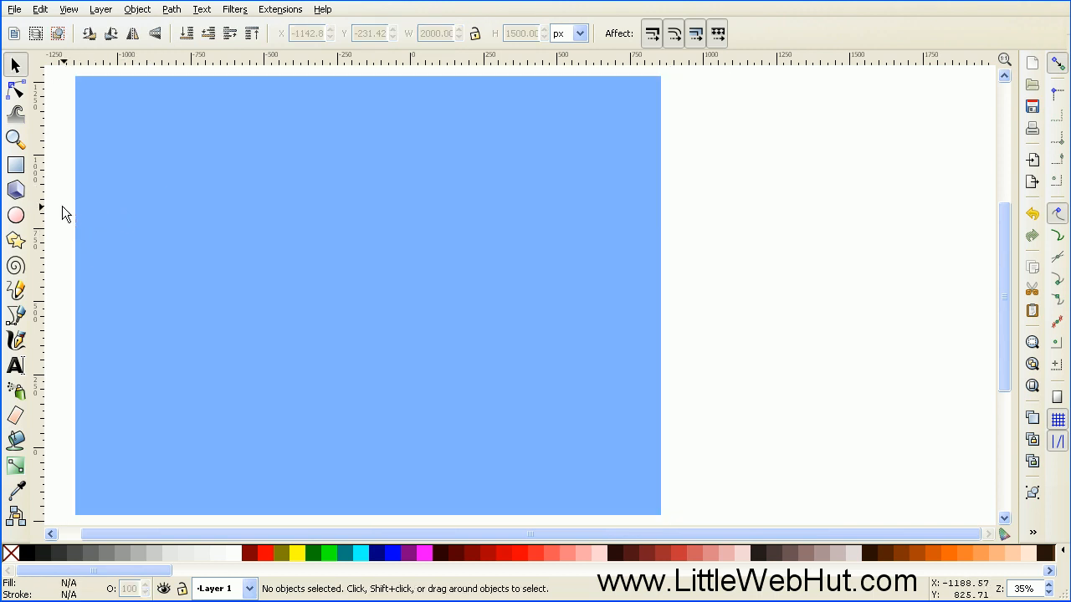
Step: Draw a red circle about 491 px in diameter on the left half of the blue rectangle
left_click(18, 217)
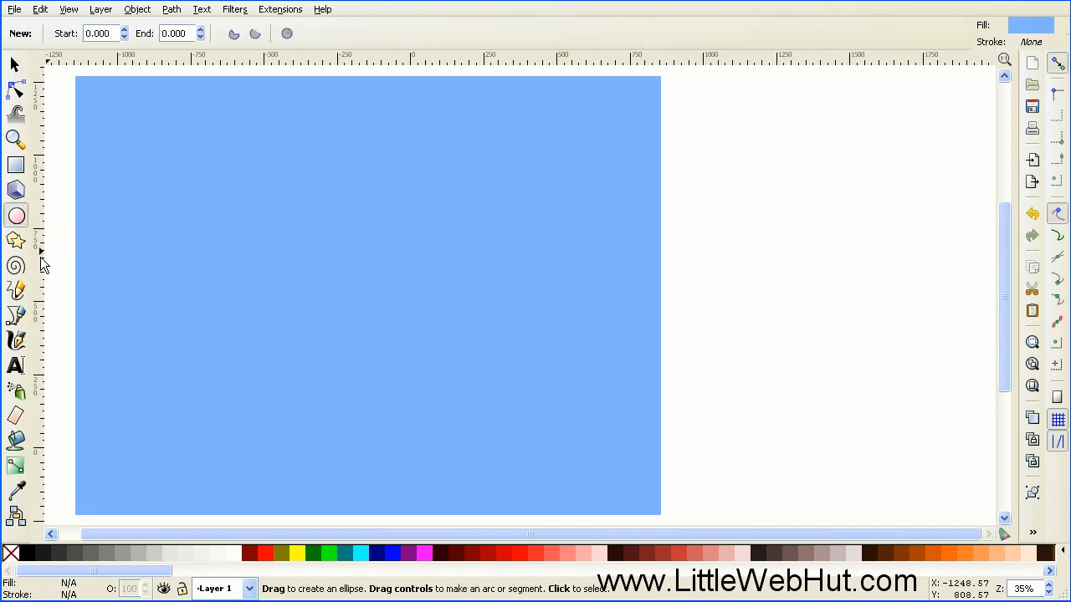
left_click(265, 553)
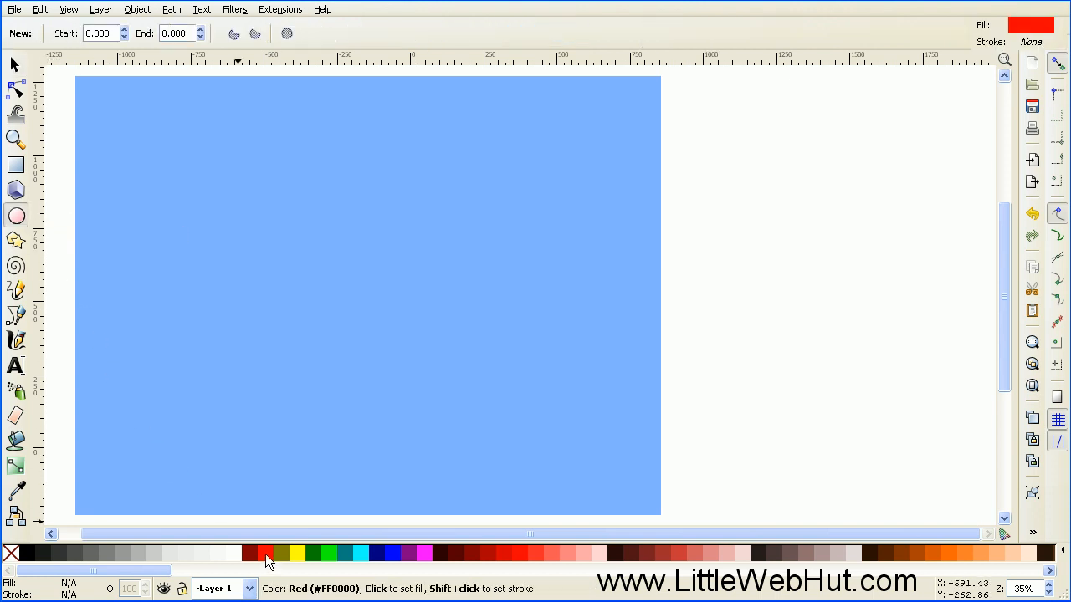
left_click_drag(156, 216, 317, 359)
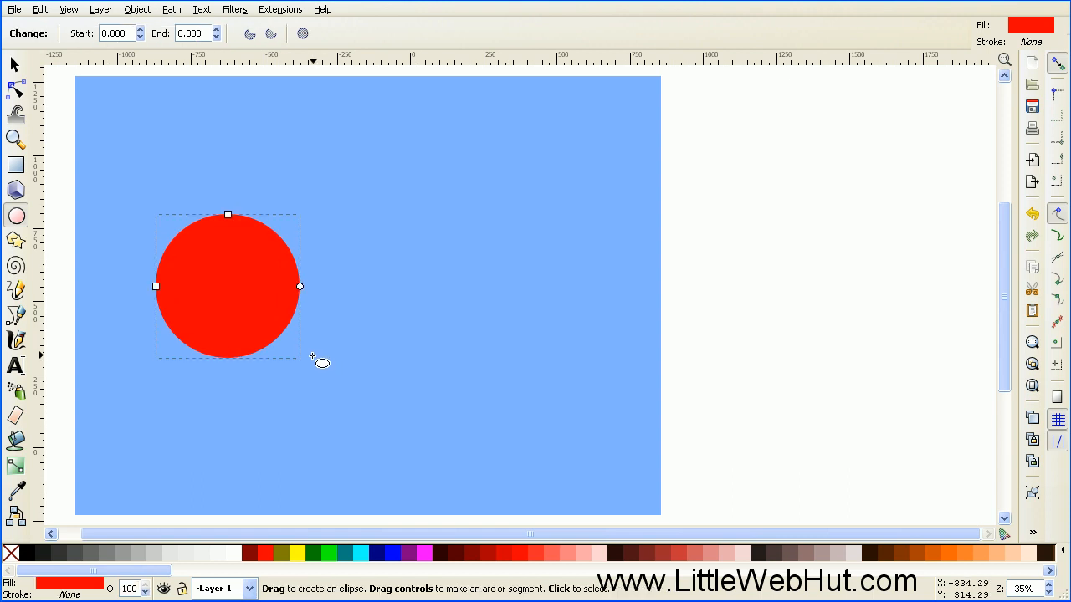
Step: Lock the width-height ratio and set the circle's width to 500 px
left_click(15, 66)
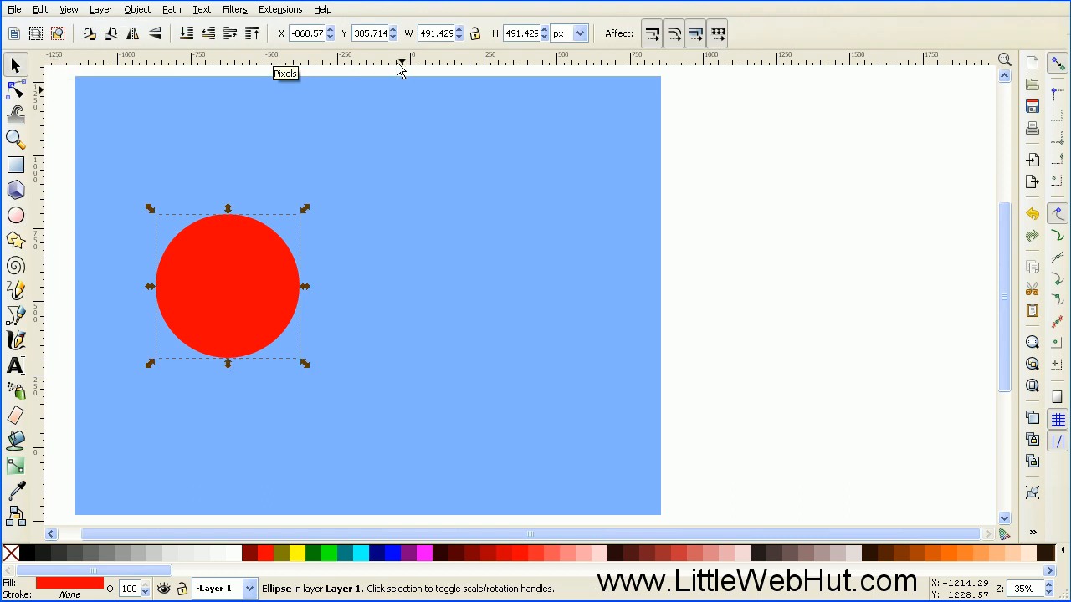
left_click(475, 33)
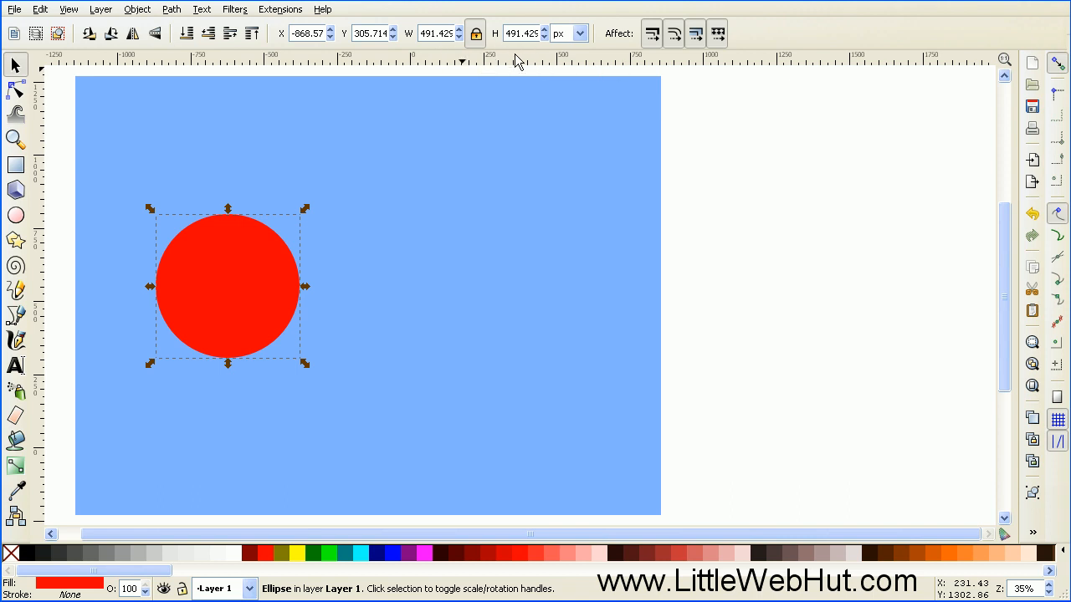
double_click(435, 33)
type("500")
key("Return")
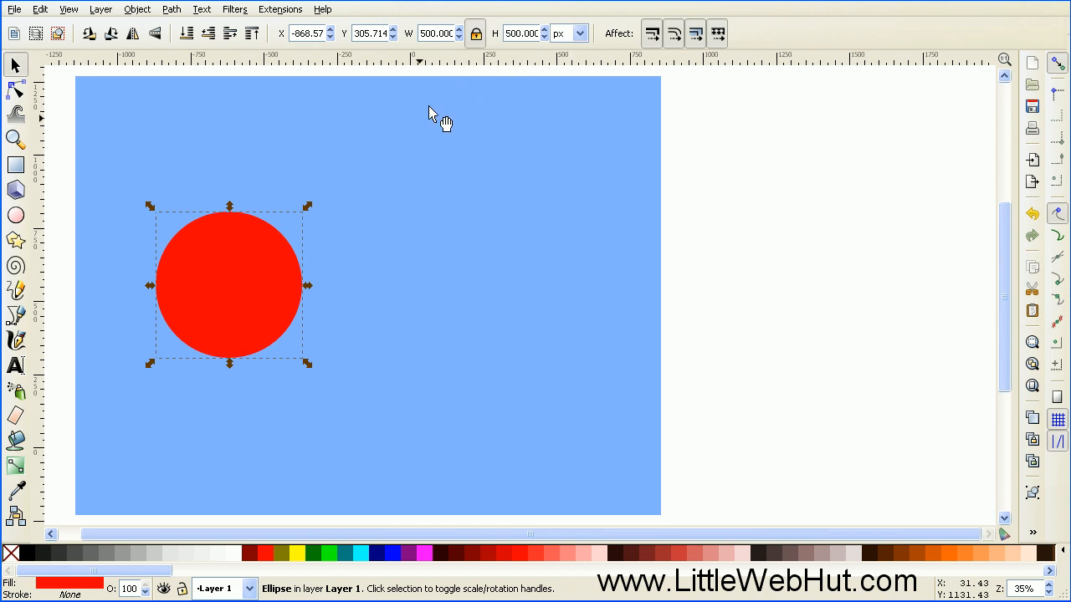
Step: Apply a red-to-black radial gradient to the circle, starting near its upper left and ending beyond its lower right edge
left_click(16, 468)
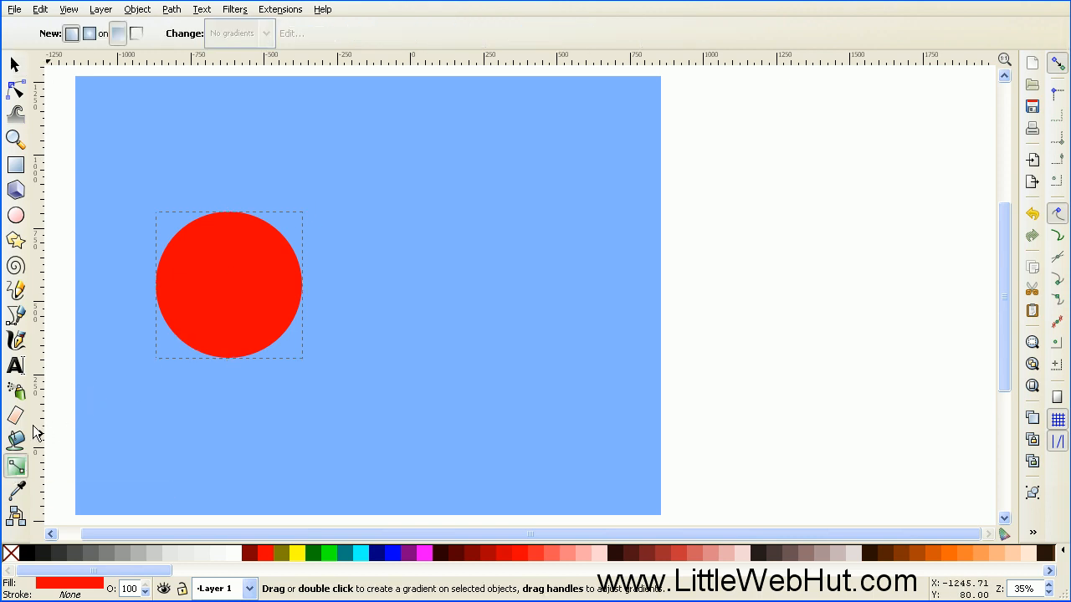
left_click(88, 34)
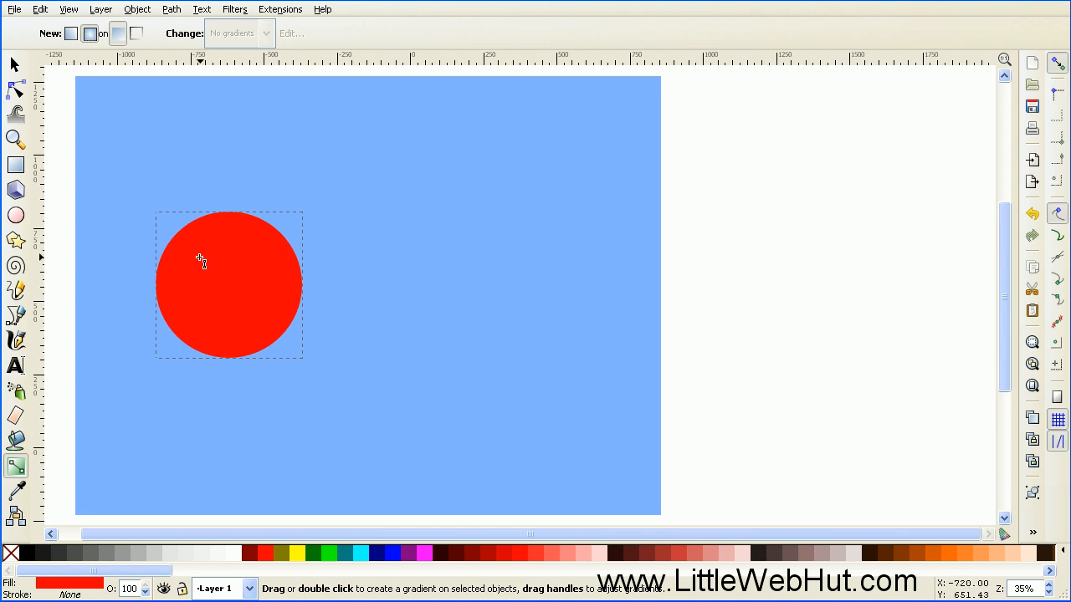
left_click_drag(200, 260, 308, 382)
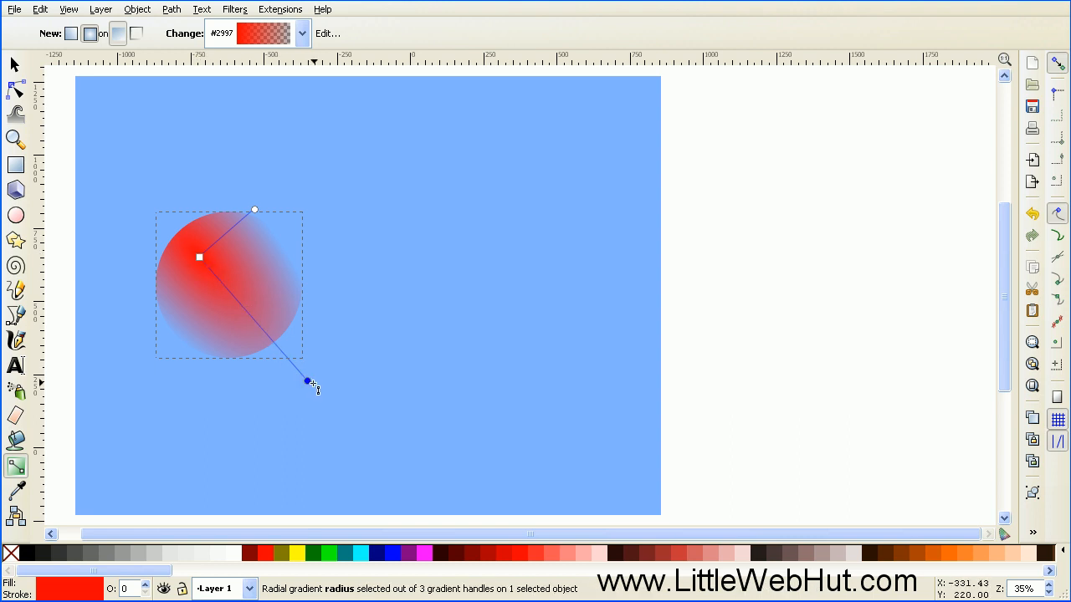
left_click(27, 555)
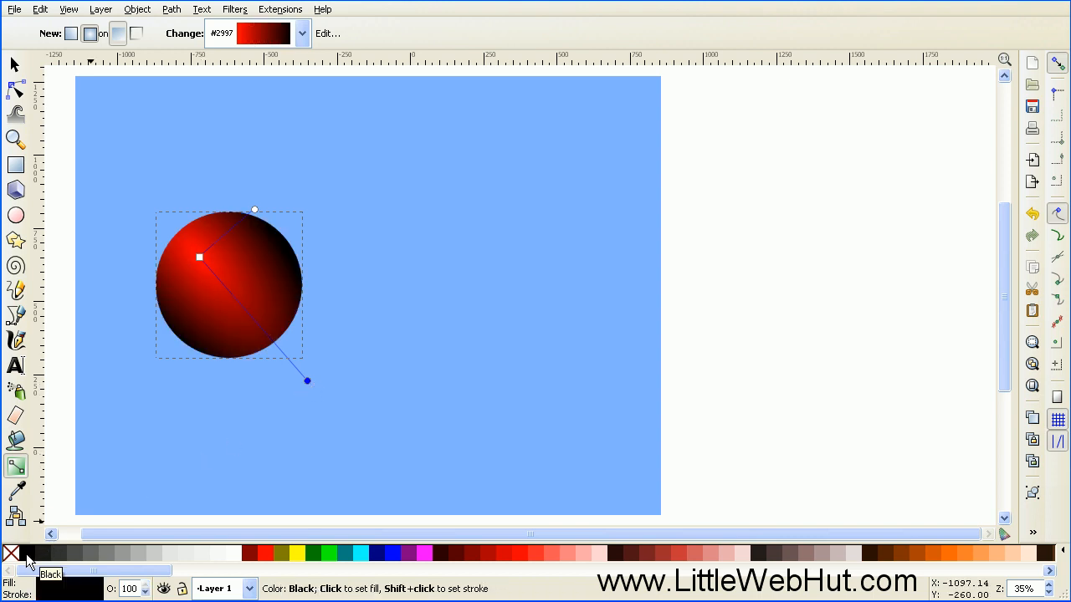
Step: Adjust both radius handles of the circle's radial gradient to give it rounder, ball-like shading
left_click_drag(255, 210, 281, 198)
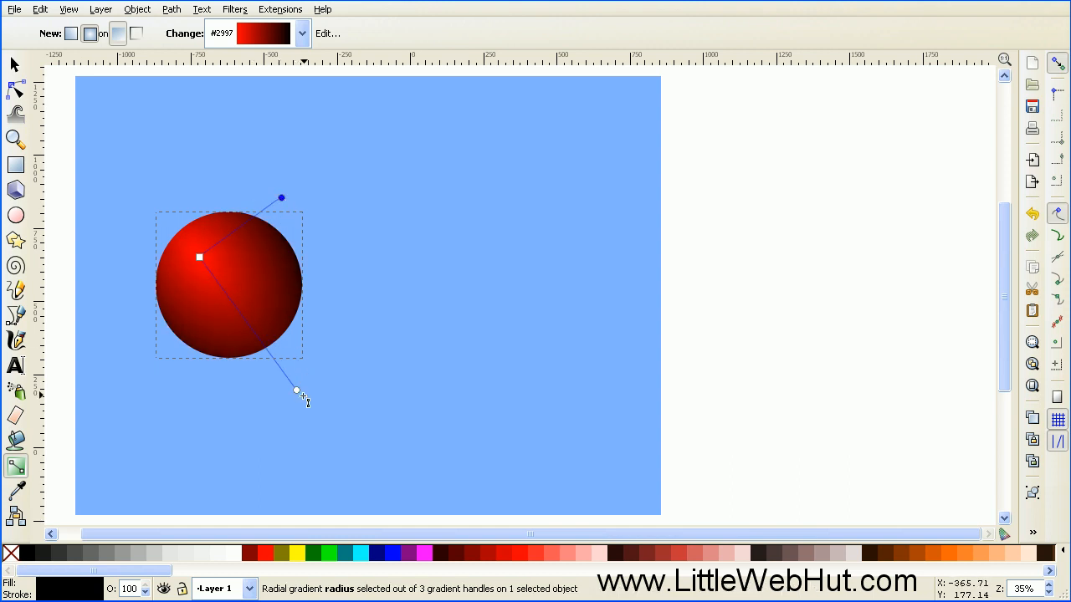
left_click_drag(297, 391, 281, 368)
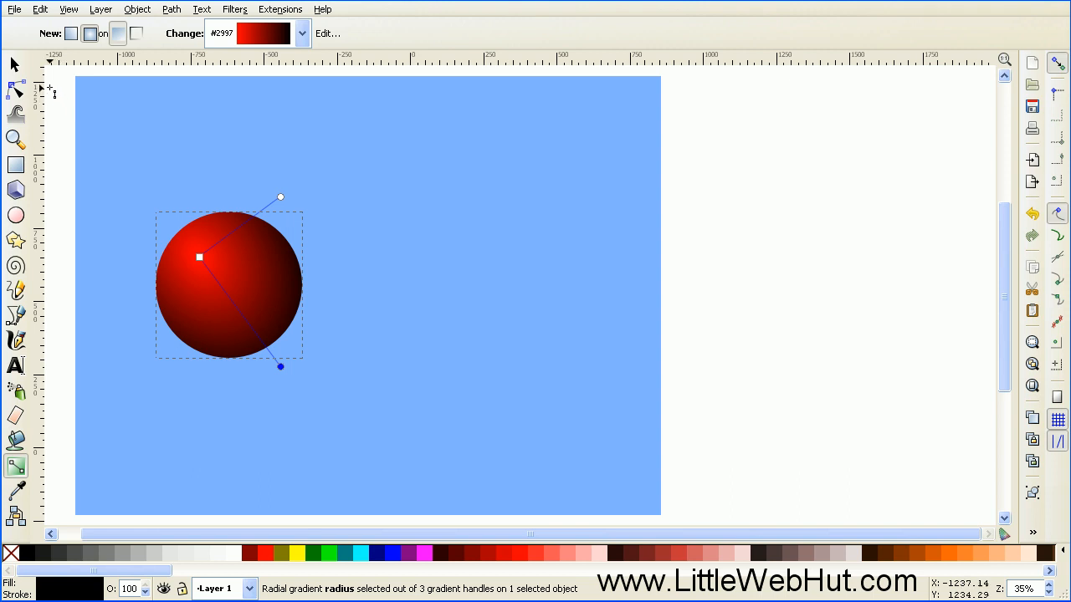
left_click(15, 67)
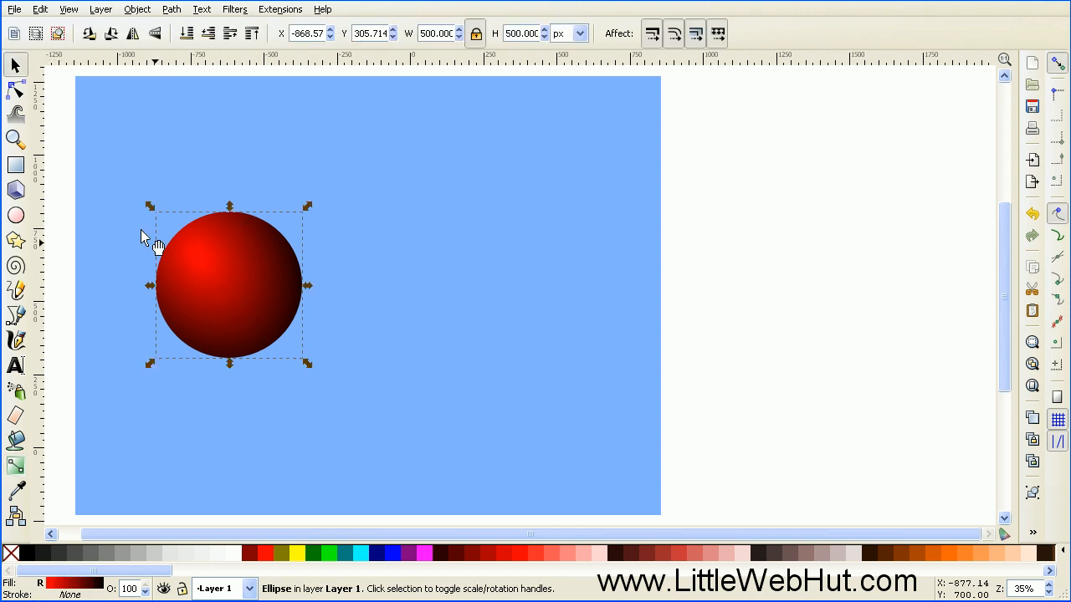
Step: Duplicate the shaded ball, place the copy touching the original's right side, and group the two balls
left_click(256, 327)
left_click(250, 318)
left_click(251, 318)
left_click(251, 318)
key("ctrl+d")
left_click_drag(232, 313, 382, 325)
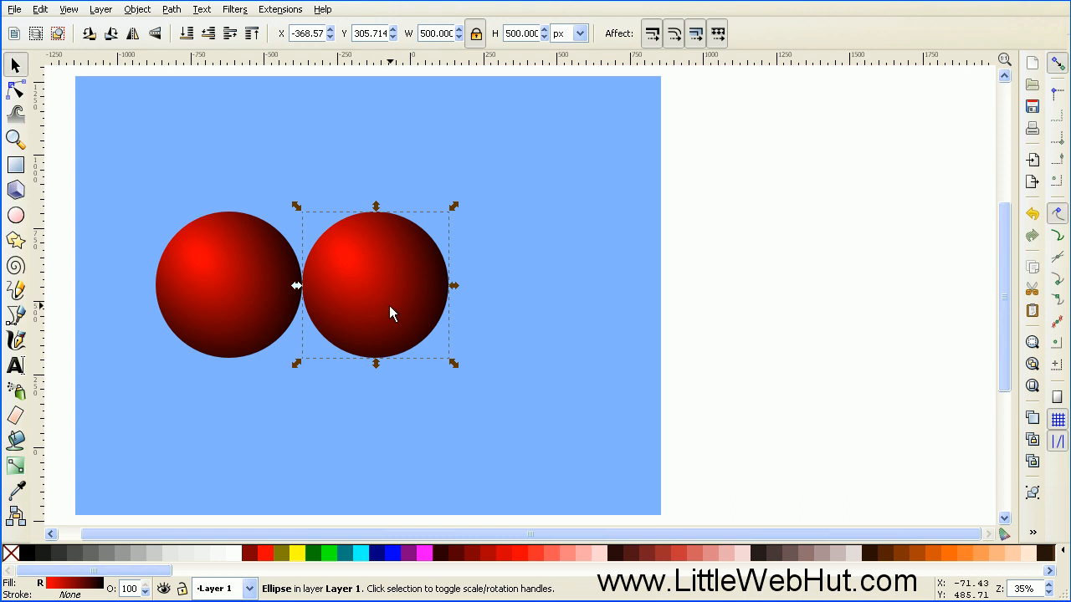
left_click(231, 310, "shift")
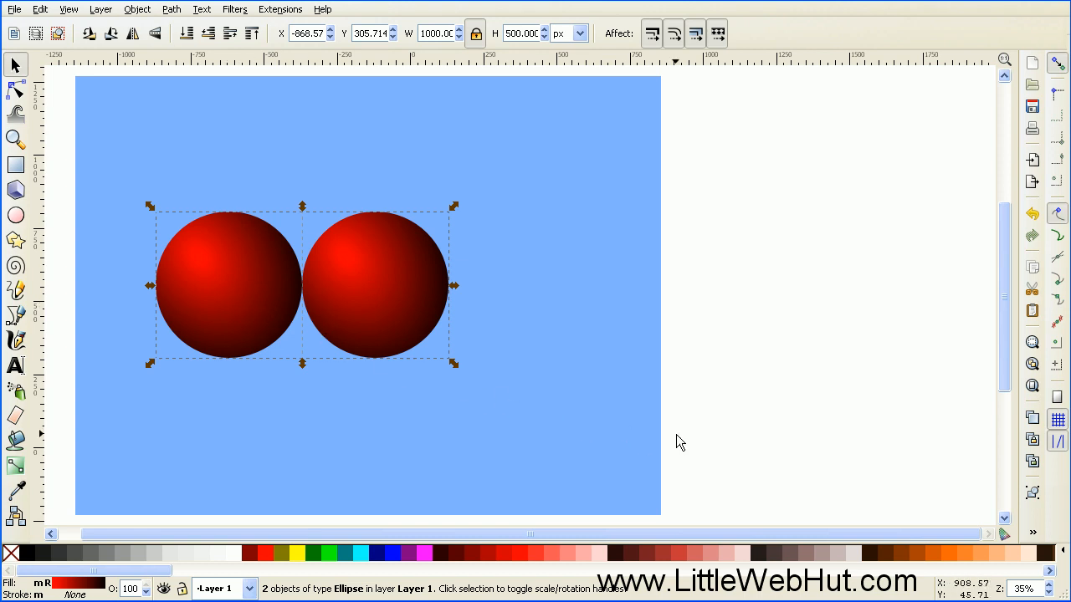
left_click(1034, 493)
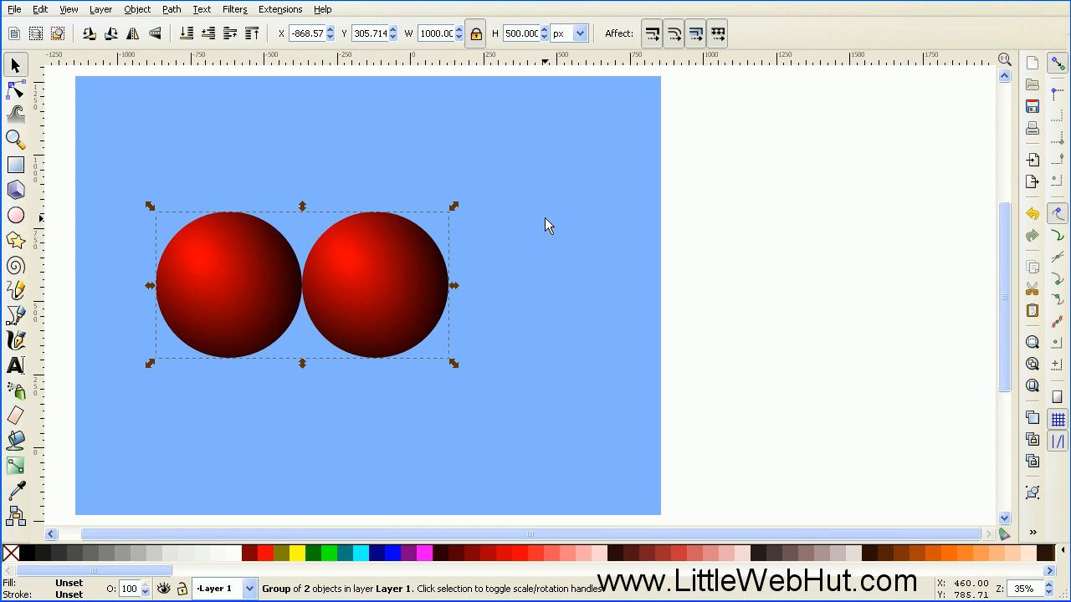
Step: Center the ball group both horizontally and vertically on the blue rectangle, aligning relative to the first selected object
left_click(138, 9)
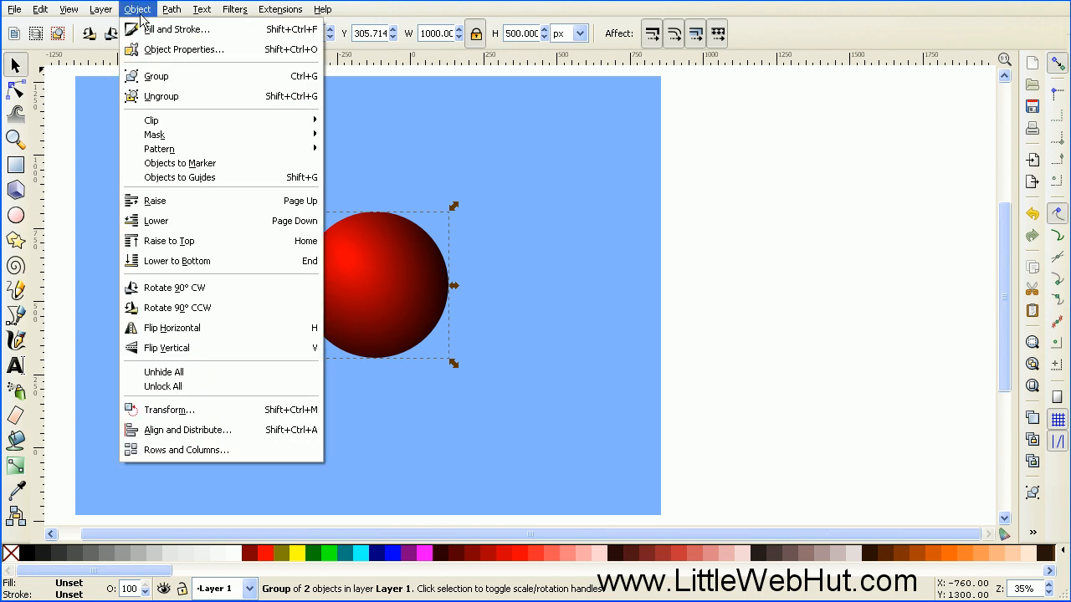
left_click(238, 428)
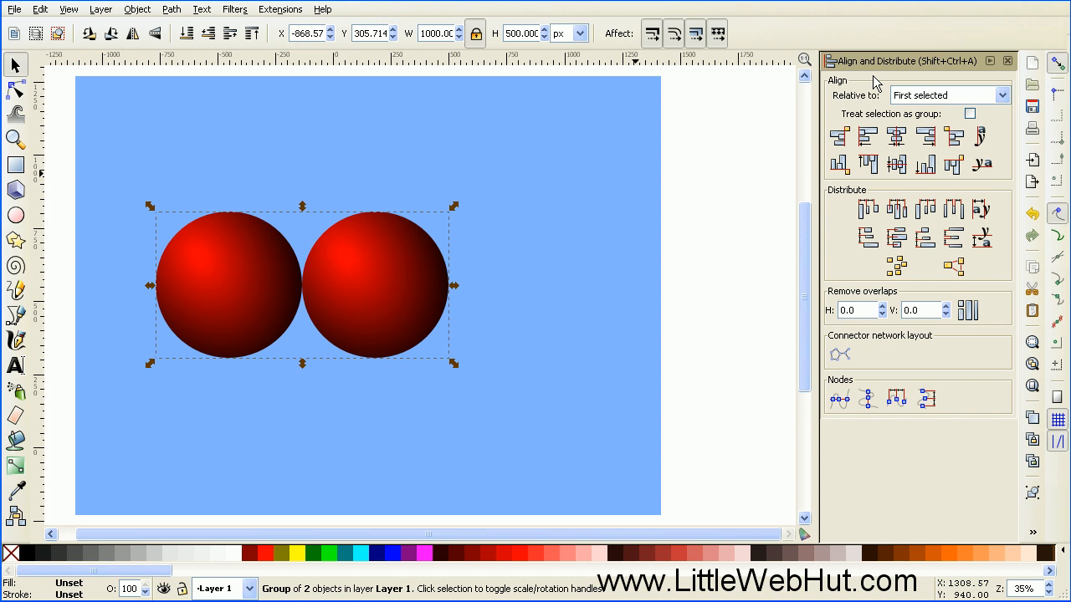
left_click(608, 142)
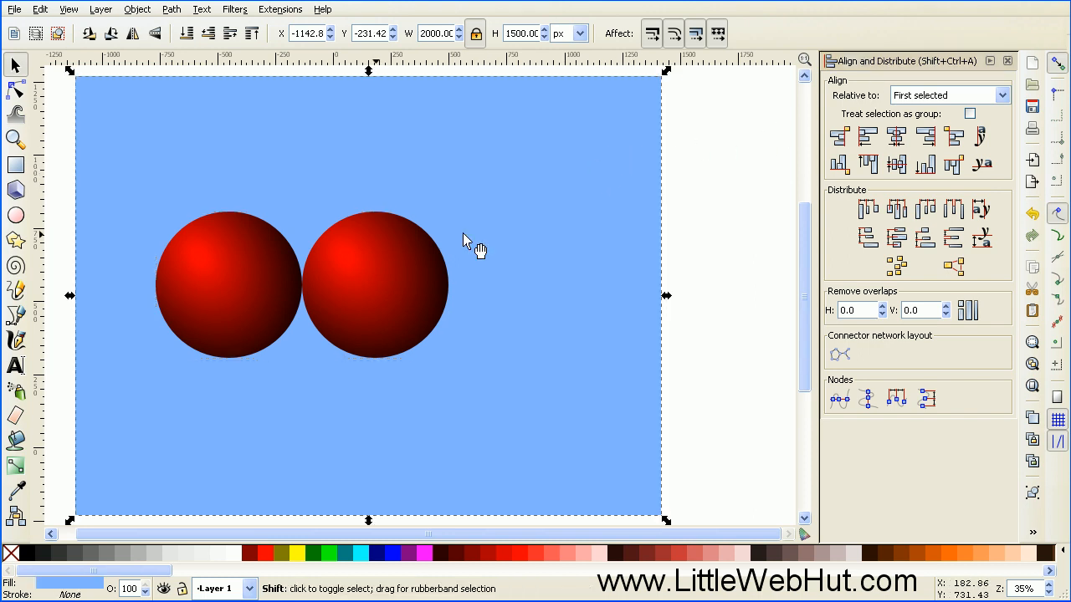
left_click(399, 269, "shift")
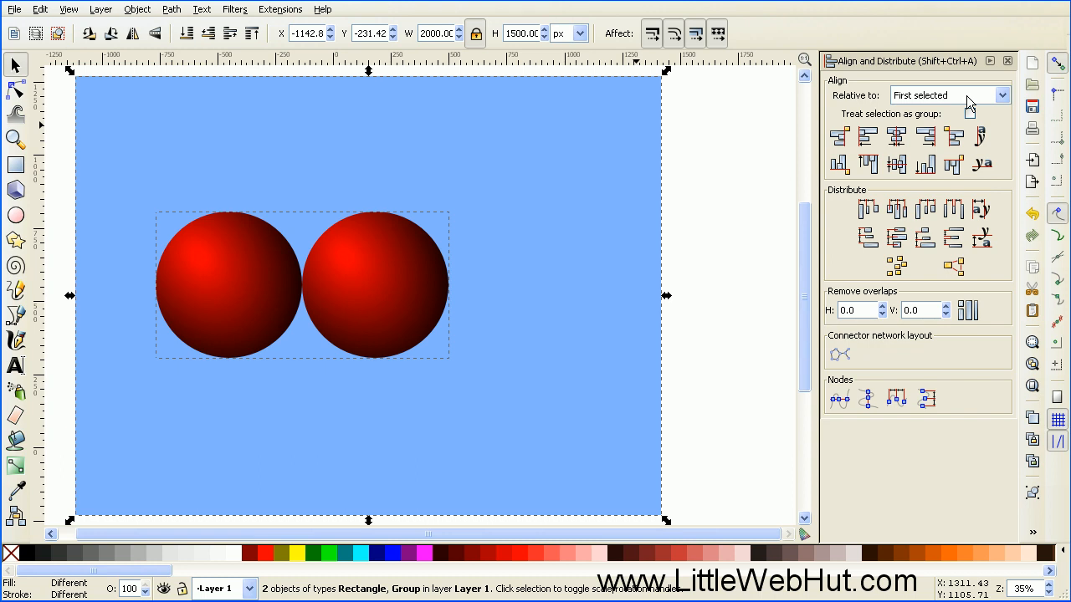
left_click(897, 139)
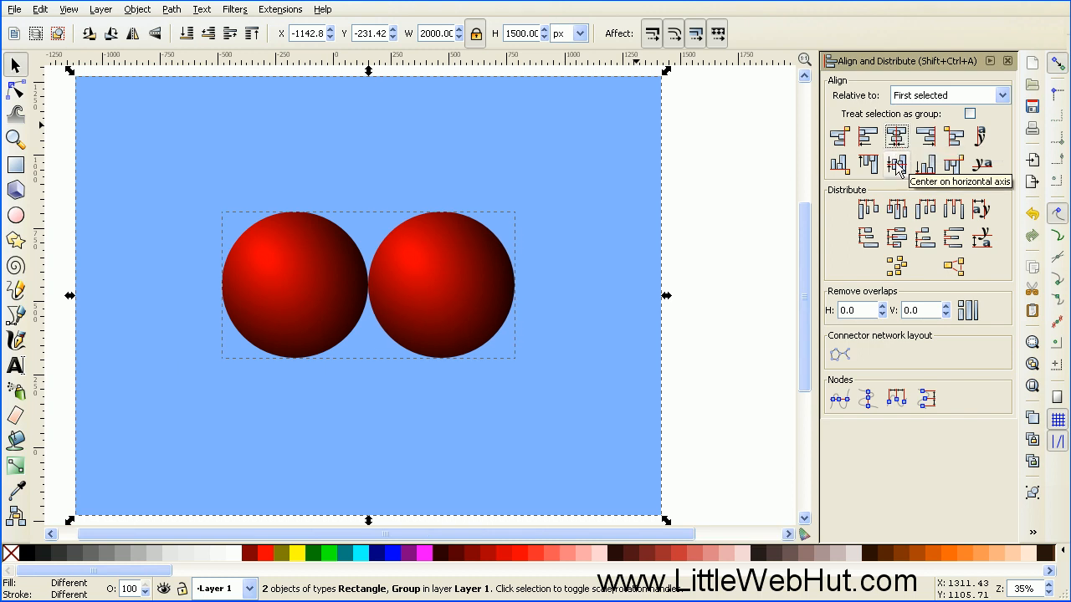
left_click(896, 165)
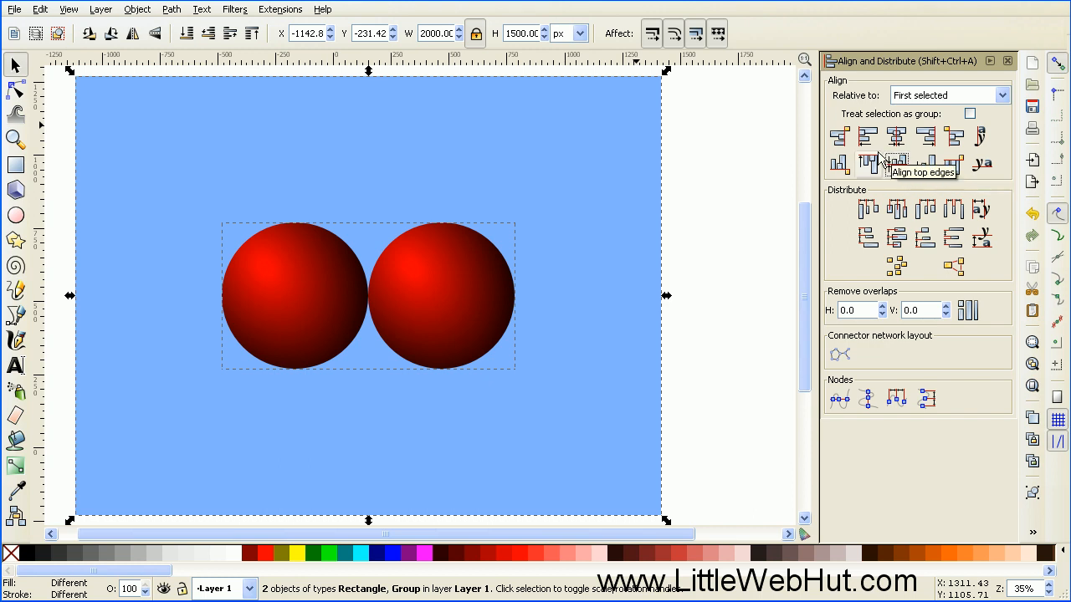
left_click(719, 149)
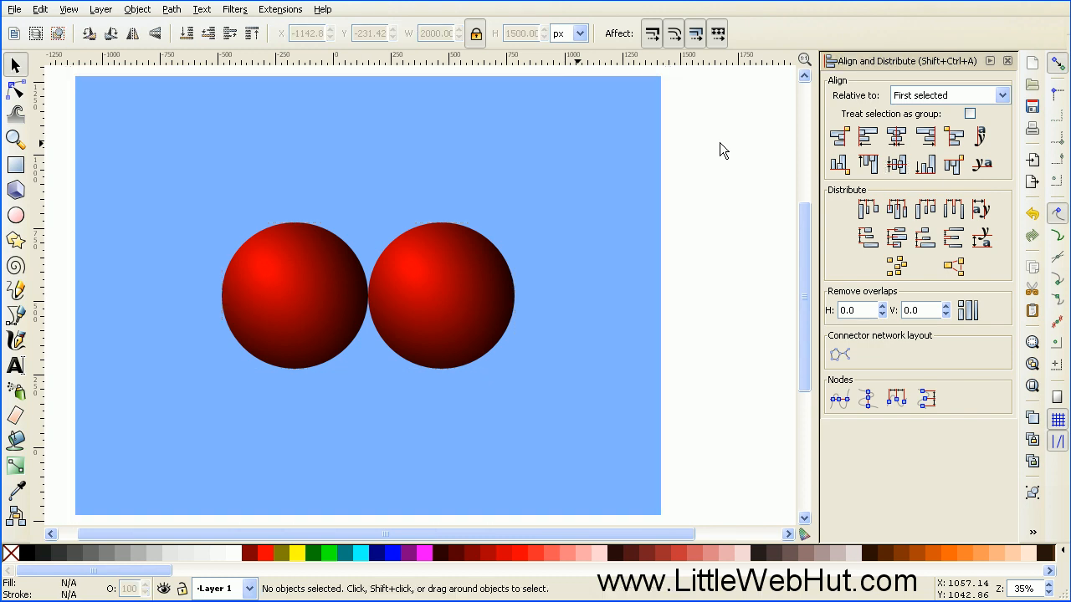
Step: Draw a black rectangle about 517 by 440 px over the middle of the balls and center it horizontally on the blue background
left_click(17, 165)
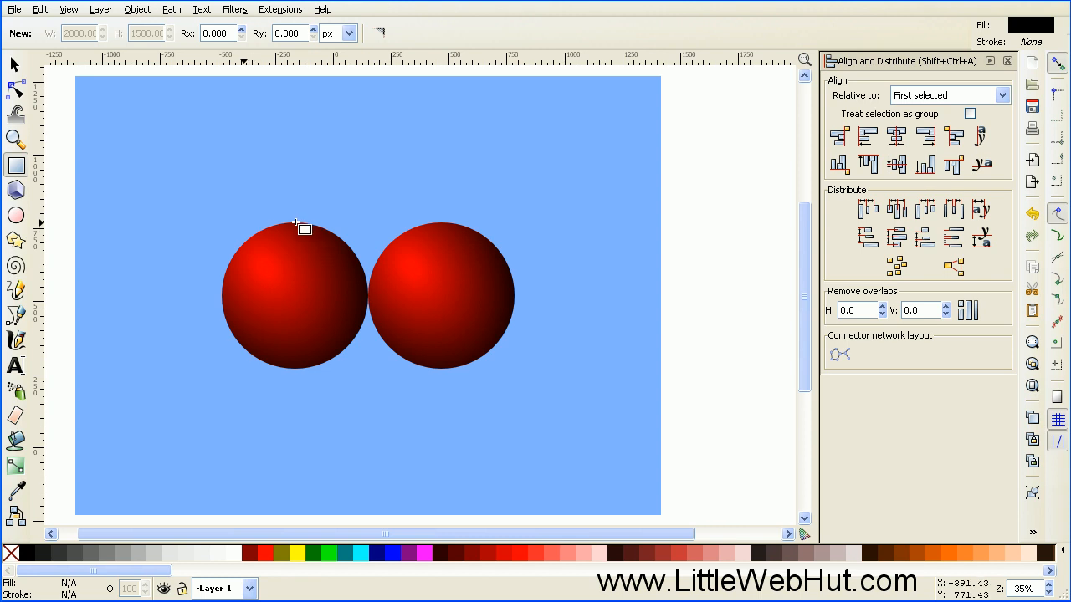
left_click_drag(296, 224, 446, 351)
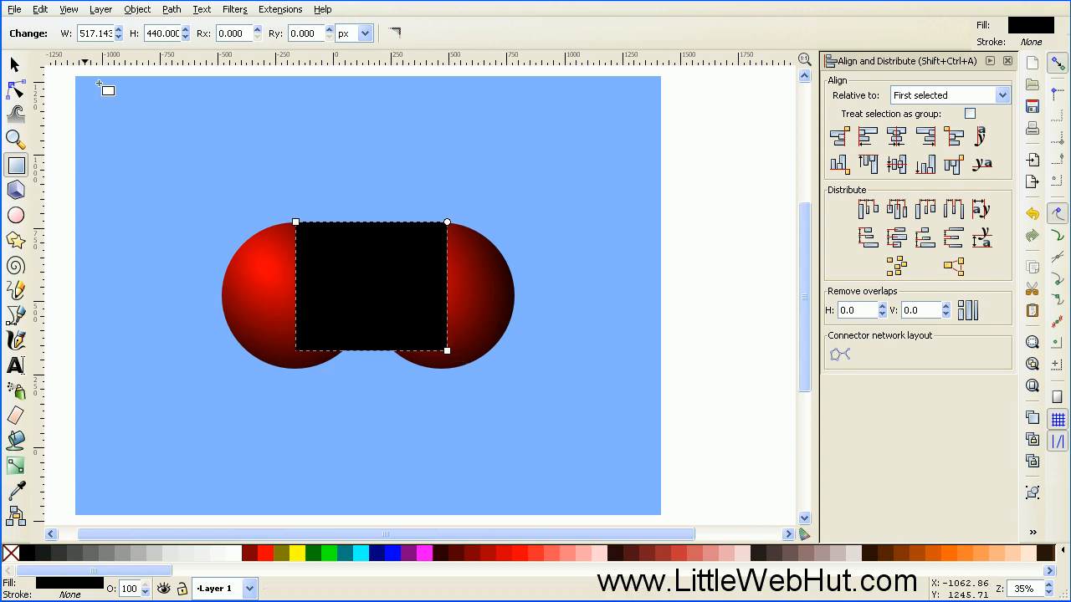
left_click(15, 65)
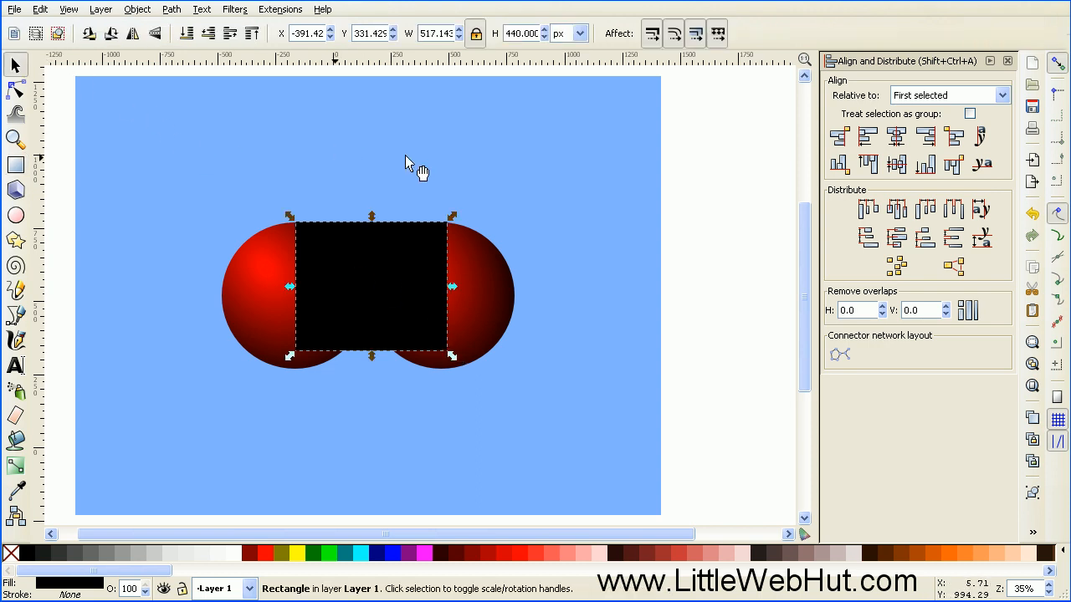
left_click(528, 172)
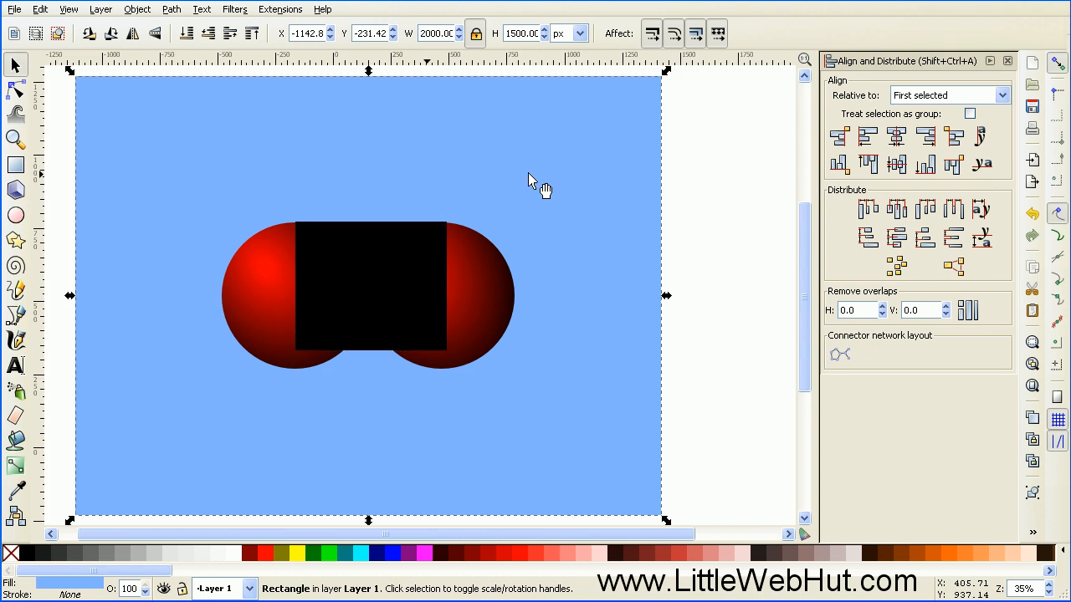
left_click(396, 305, "shift")
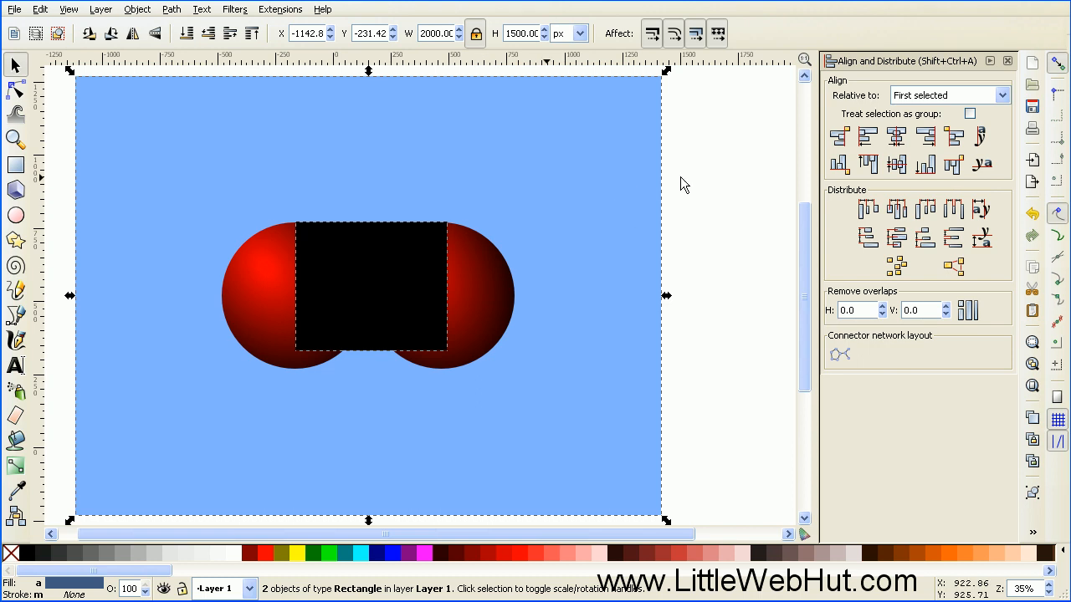
left_click(896, 138)
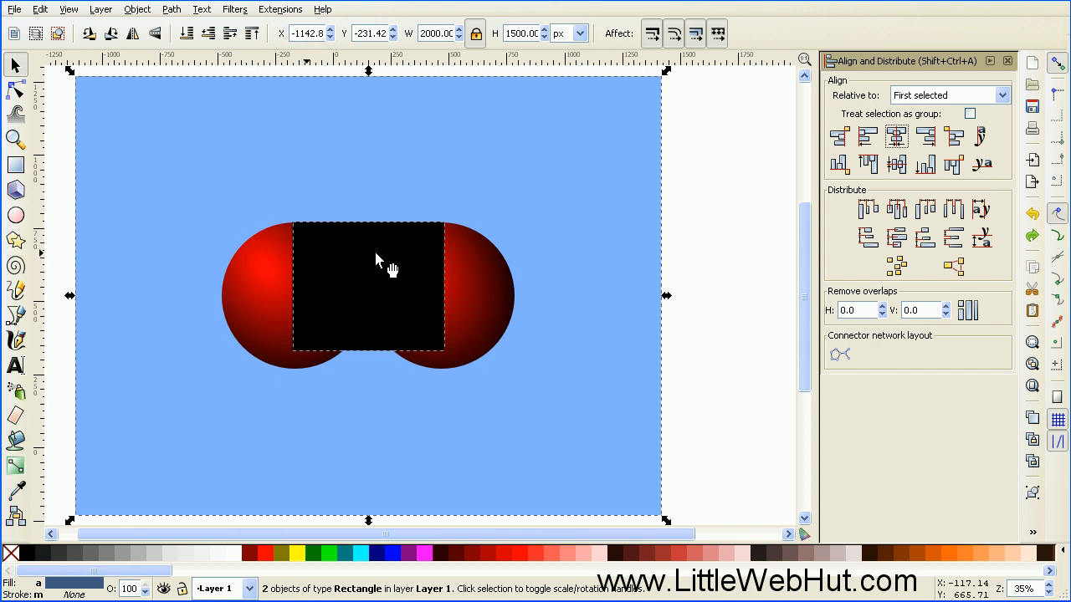
Step: Convert the black and blue rectangles to paths and move the black shape's two lower corner nodes inward to taper it
left_click(171, 10)
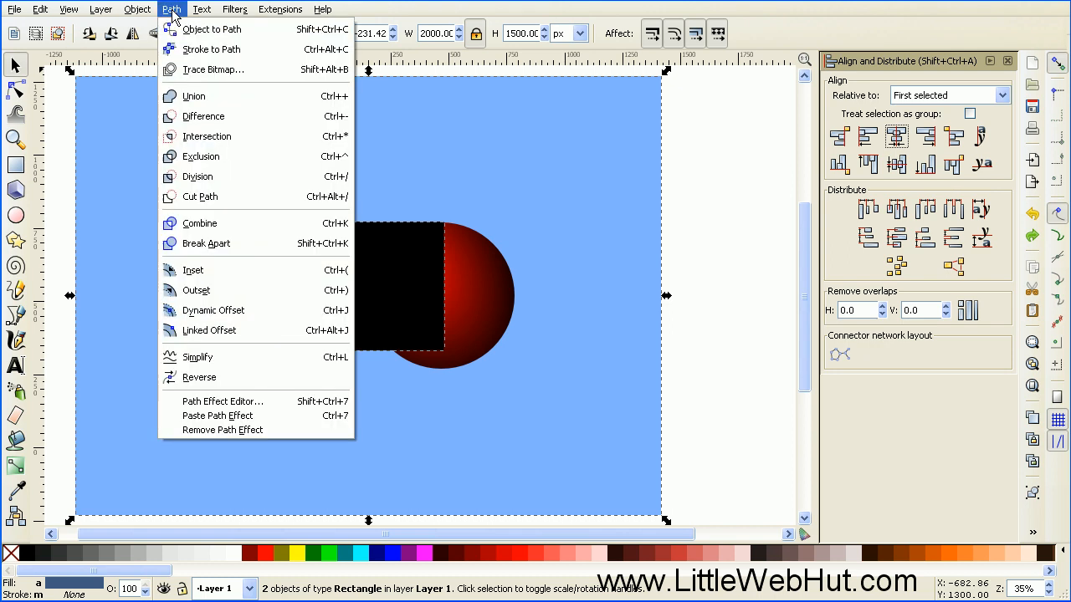
left_click(254, 38)
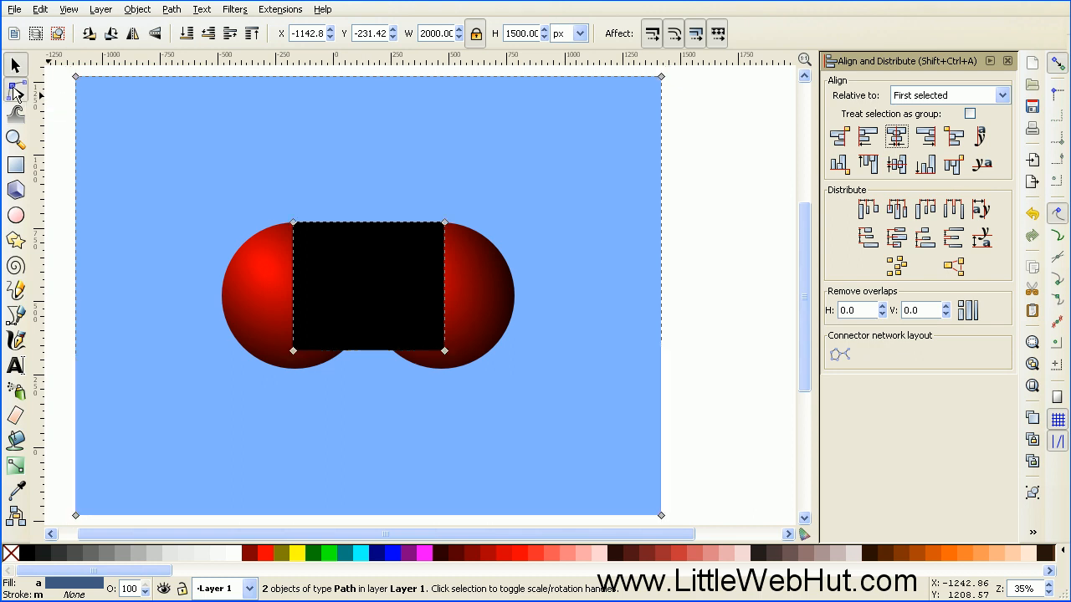
left_click(15, 91)
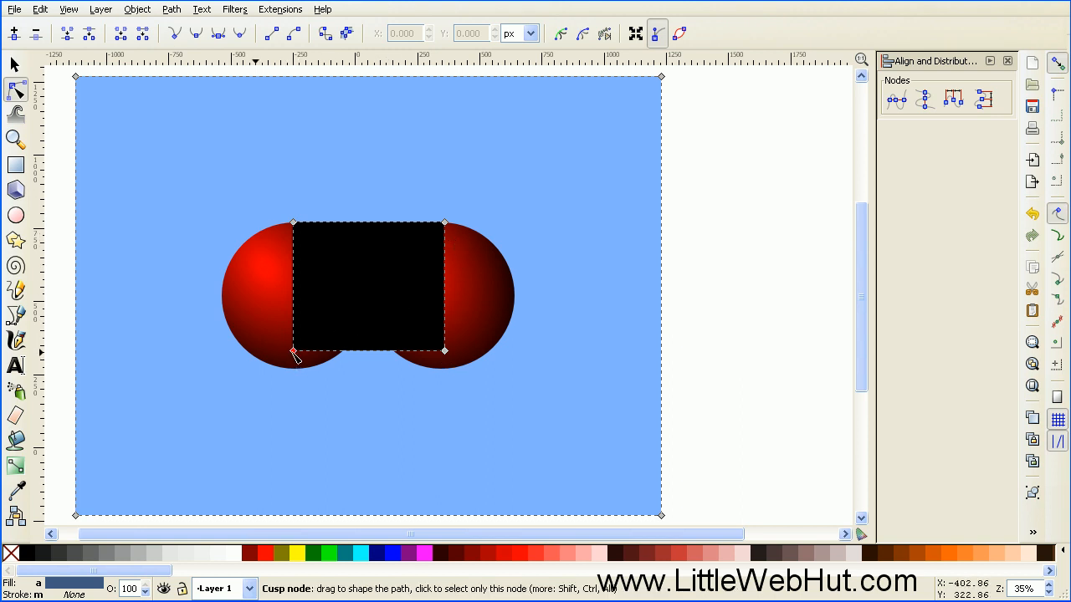
left_click_drag(296, 355, 340, 358)
left_click_drag(445, 353, 403, 357)
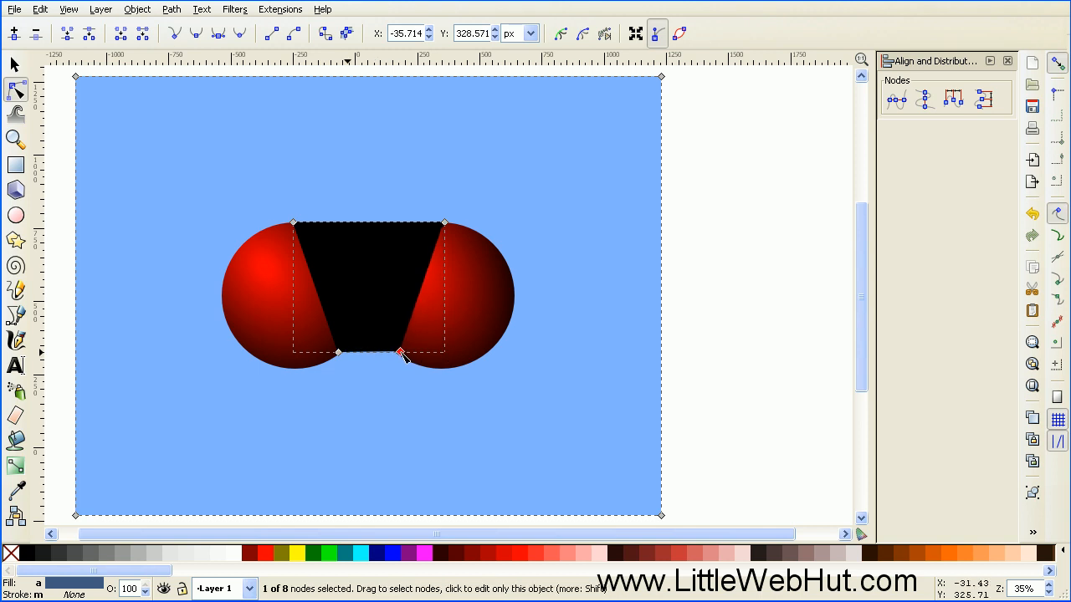
Step: Add two nodes on the black shape's lower edge and bend the segment between them upward into a small rounded notch
double_click(353, 352)
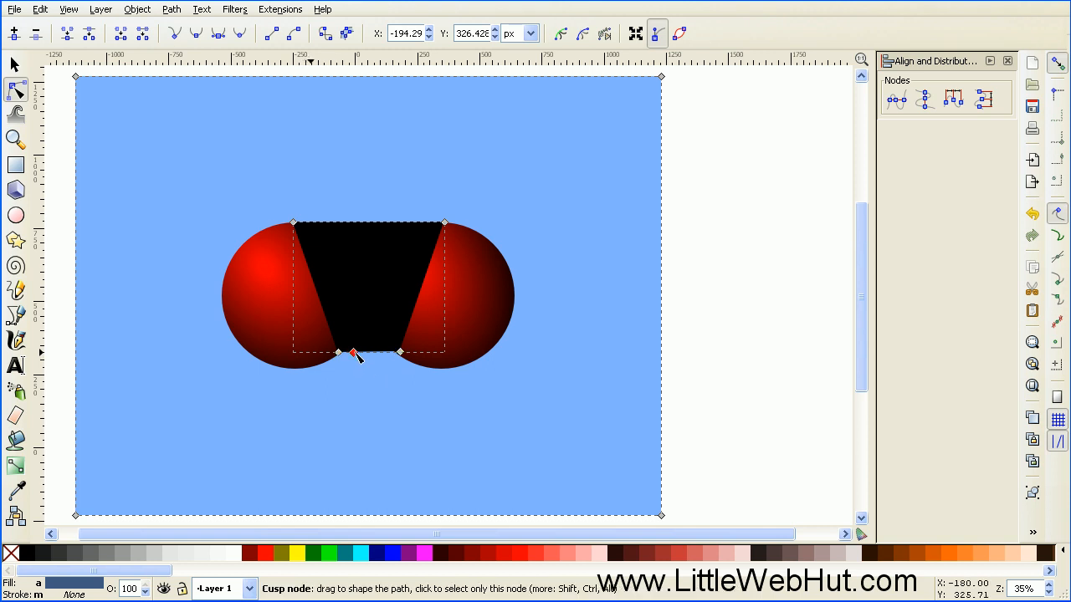
double_click(383, 352)
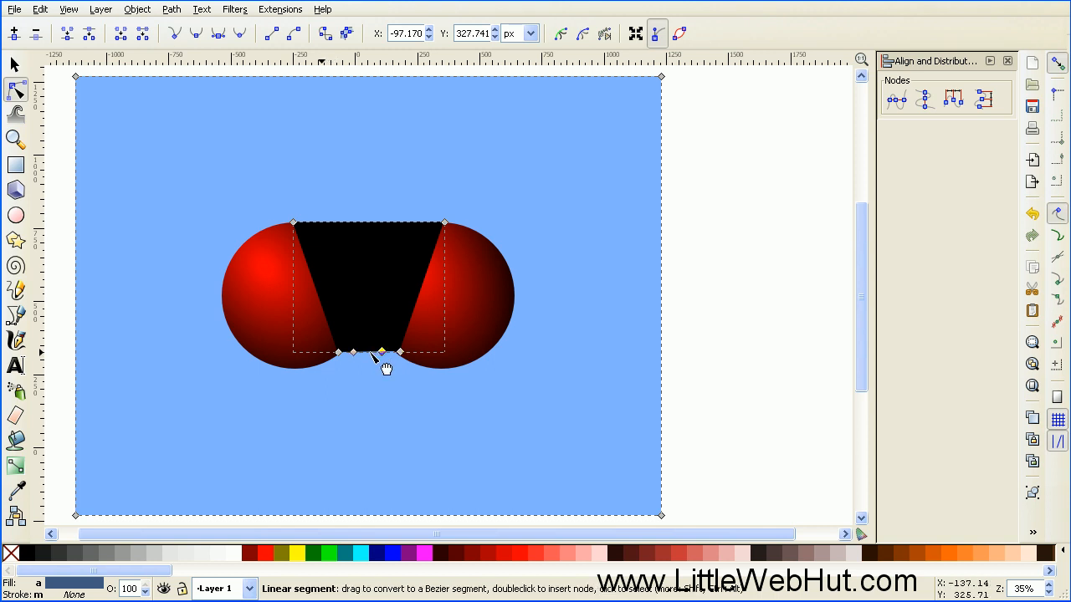
left_click_drag(369, 353, 369, 339)
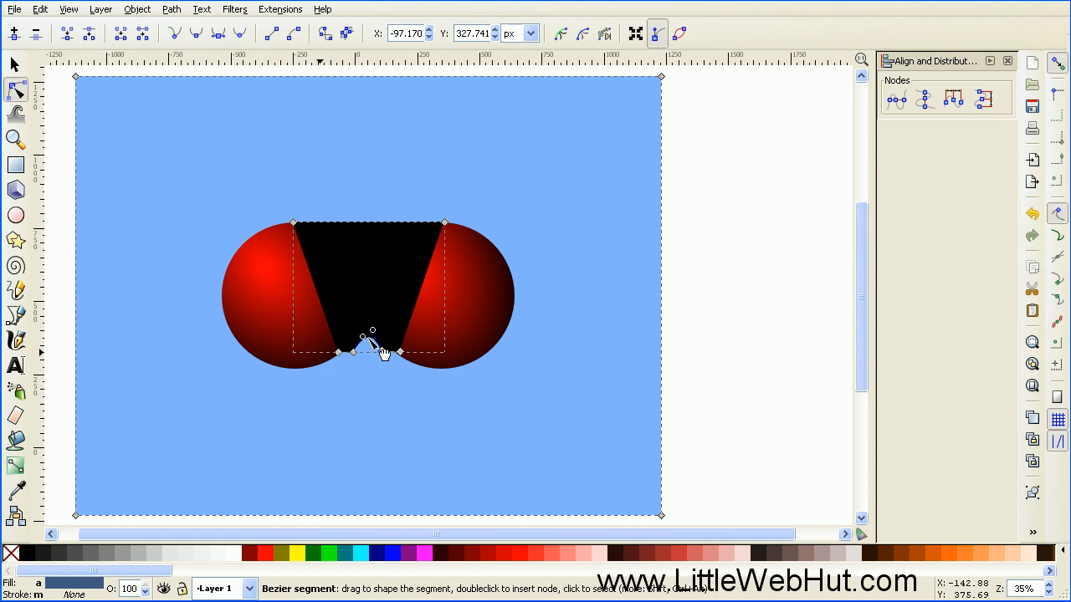
double_click(382, 352)
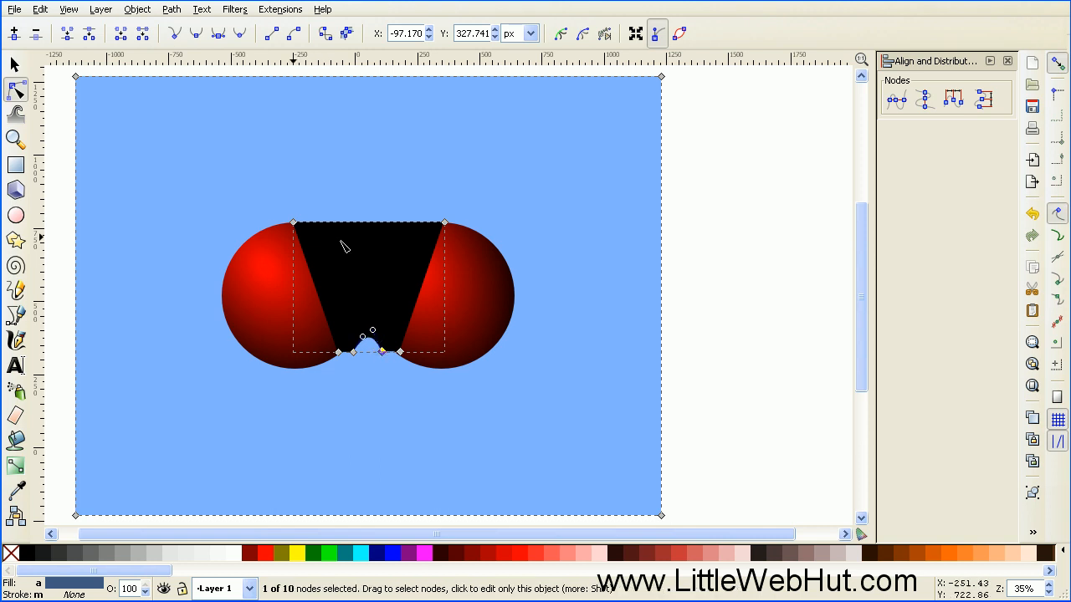
Step: Add two nodes on the black shape's upper edge, raise them above the corners, and curve the segment between them downward
double_click(320, 224)
double_click(419, 224)
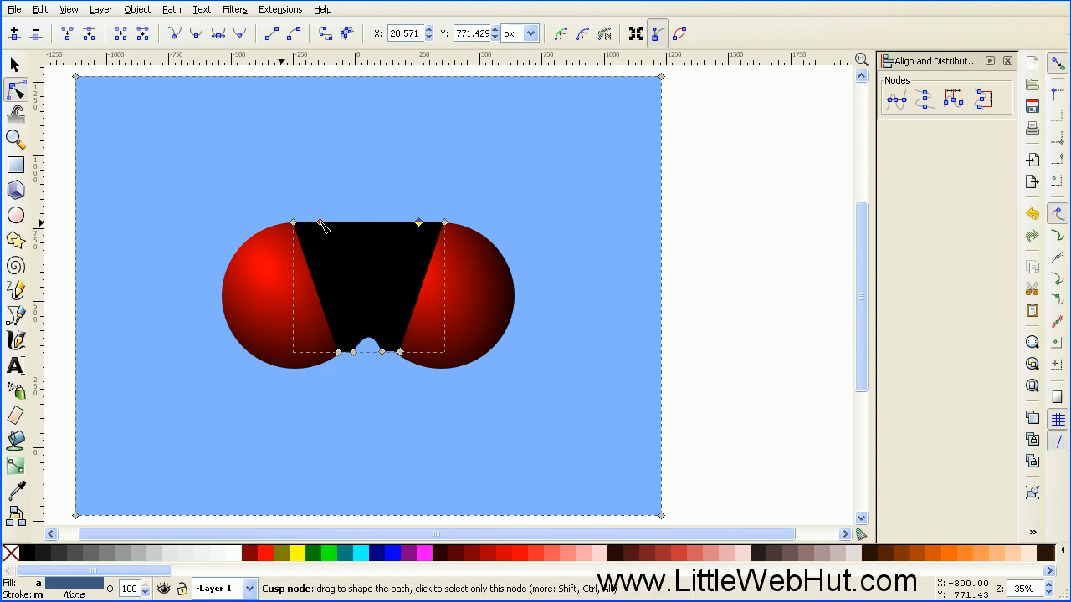
left_click_drag(322, 223, 326, 207)
left_click_drag(419, 223, 372, 234)
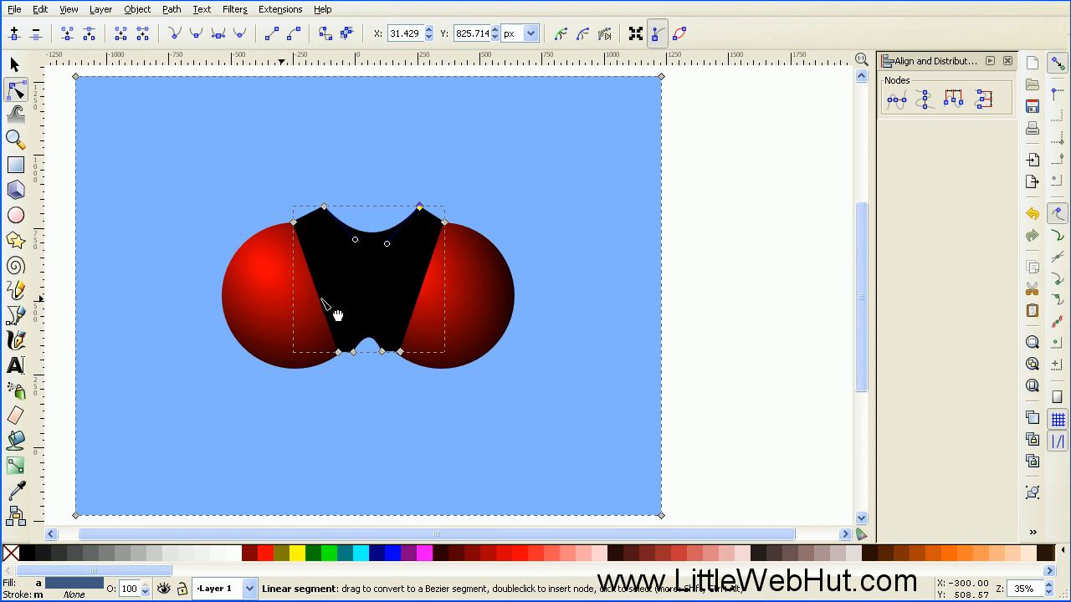
Step: Bend both slanted sides of the black shape inward into matching curves, and deselect everything
left_click_drag(321, 299, 342, 284)
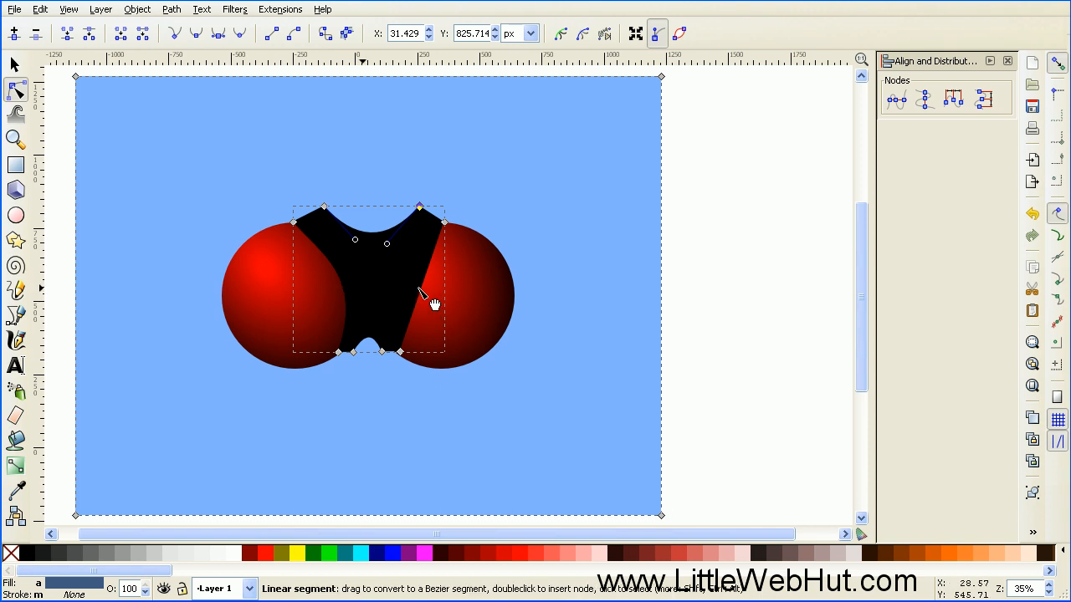
left_click_drag(418, 288, 399, 279)
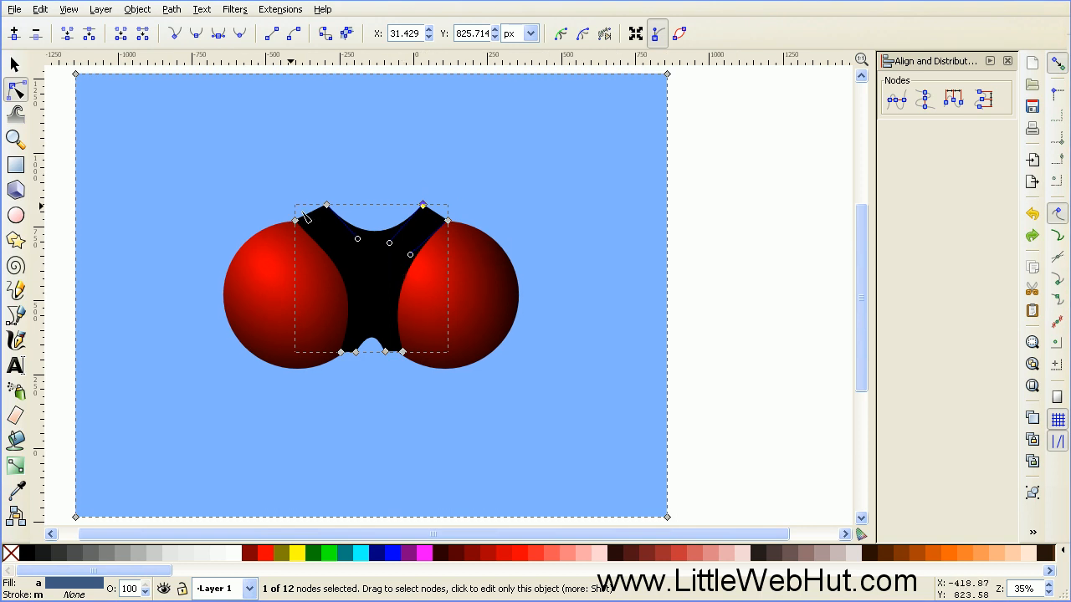
left_click(15, 67)
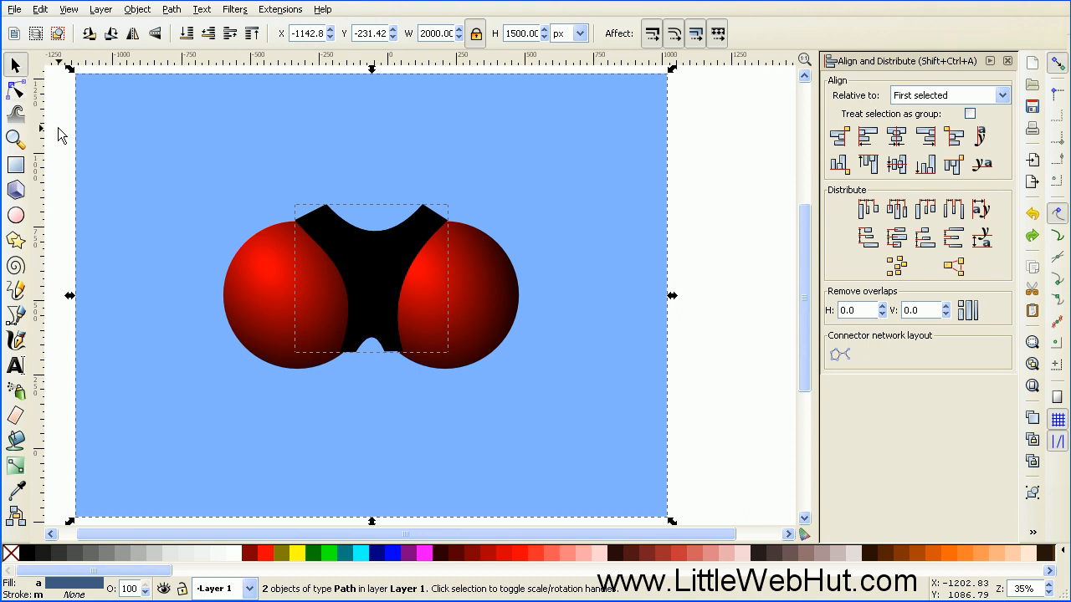
key("Escape")
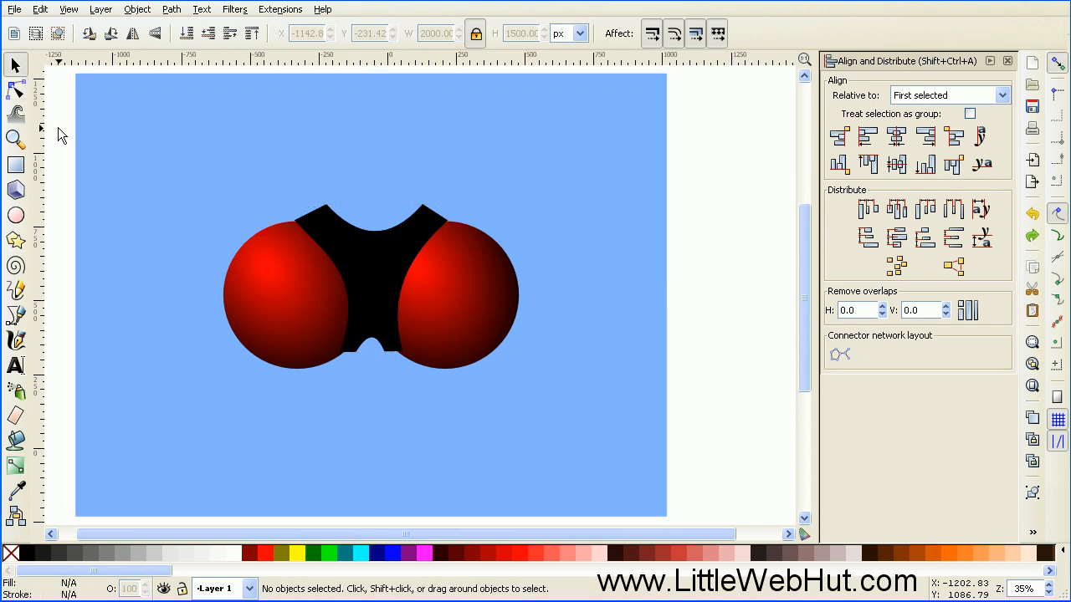
Step: Duplicate the black shape, fill the copy brown, and shrink it with a dynamic offset to leave an even black border
left_click(374, 277)
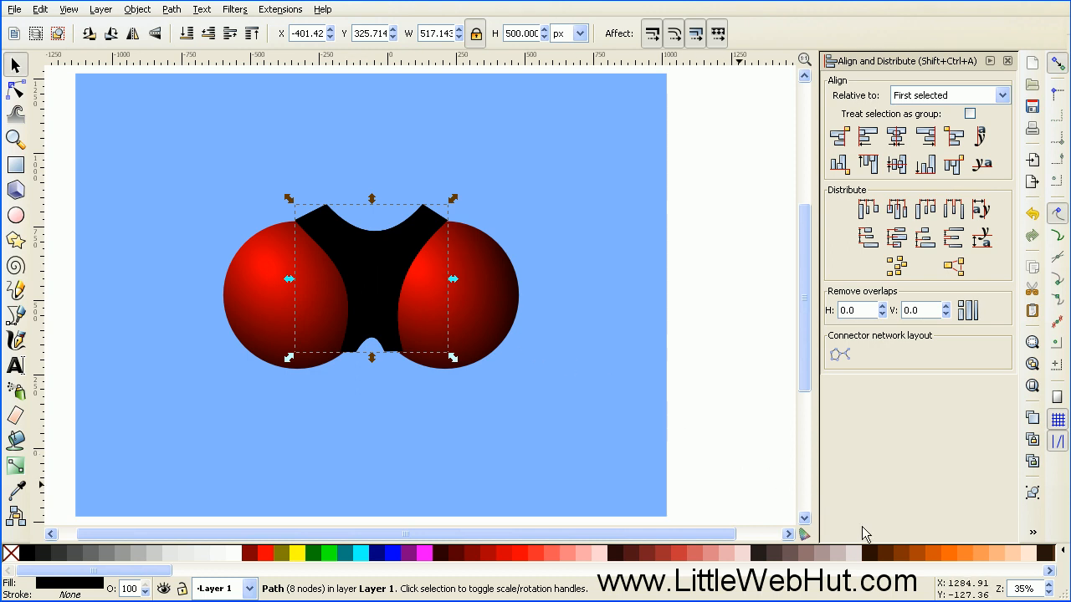
left_click(898, 549)
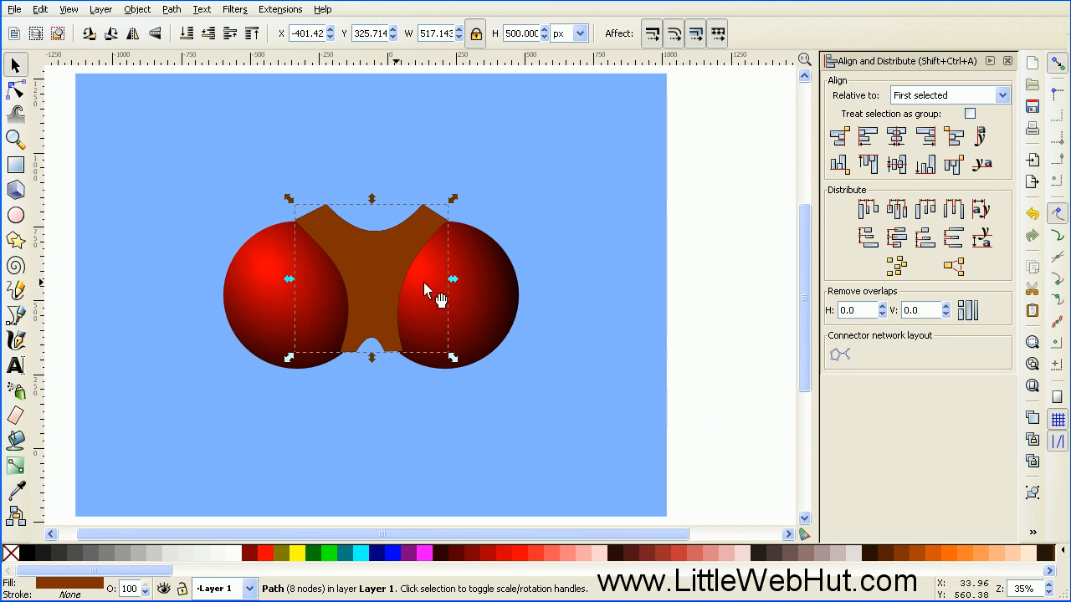
left_click(171, 10)
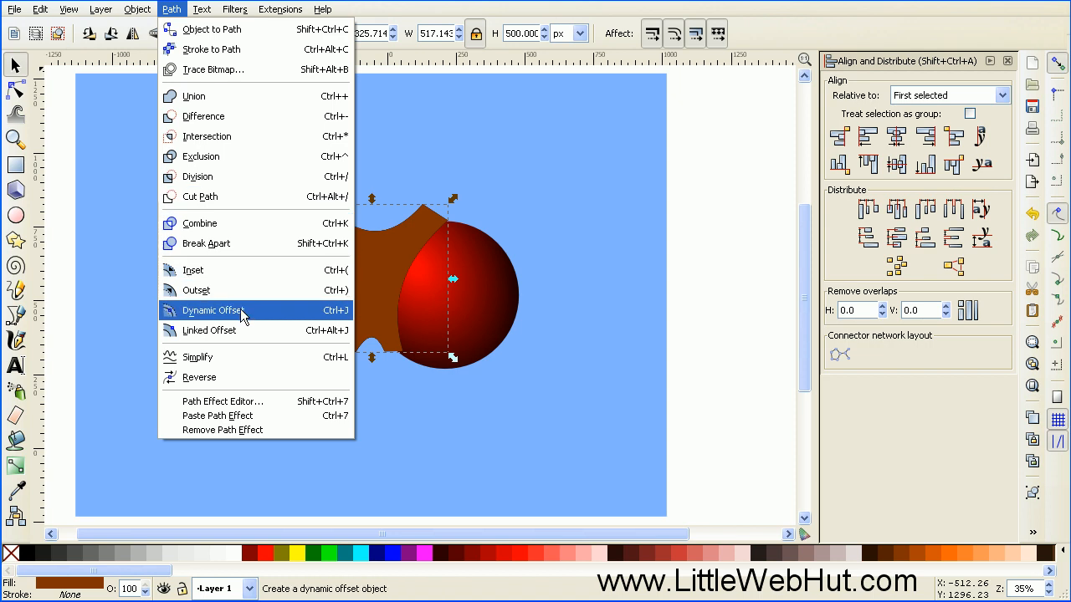
left_click(255, 310)
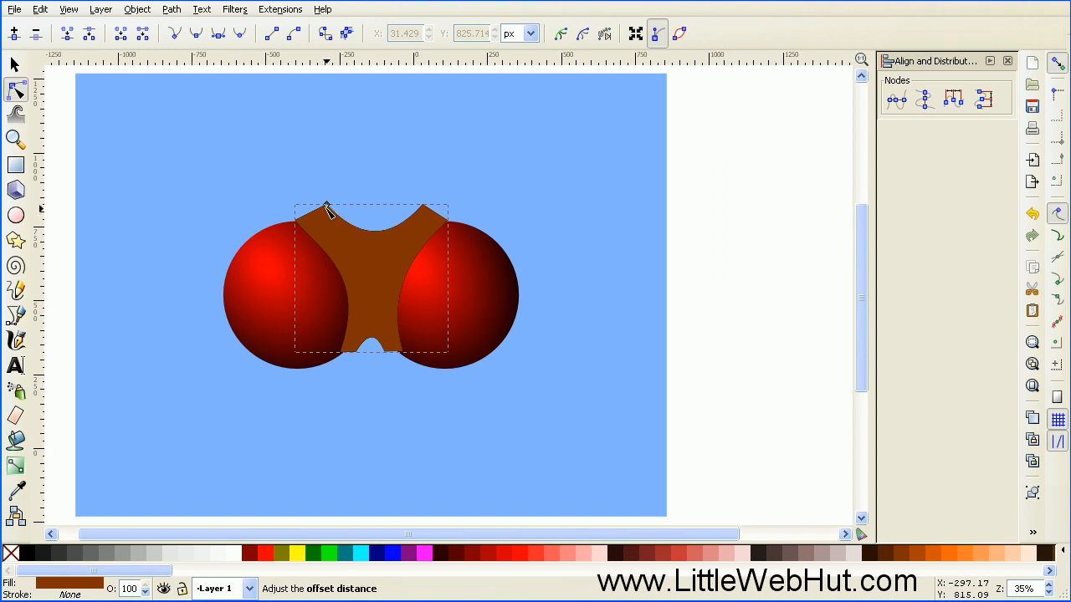
left_click_drag(326, 205, 331, 228)
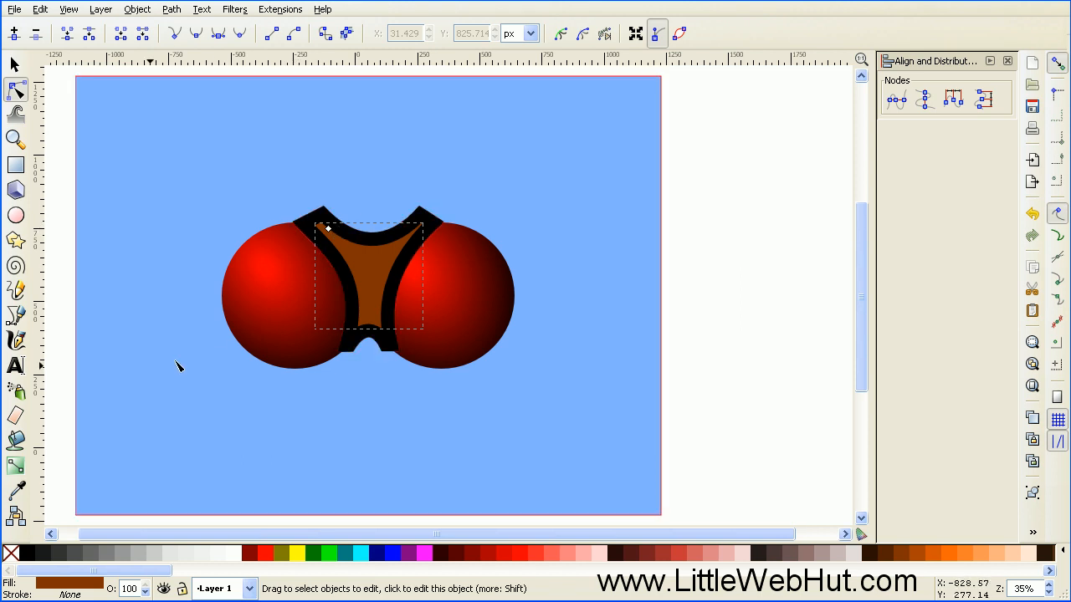
Step: Apply a linear gradient to the brown shape, fading from solid brown at its center to transparent past its right side
left_click(15, 466)
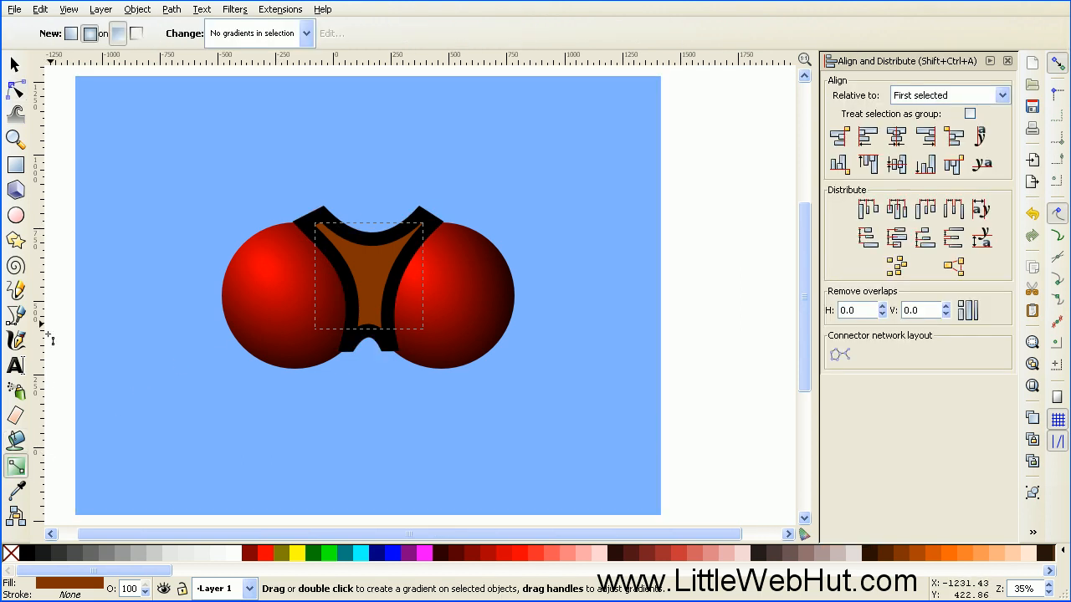
left_click(73, 36)
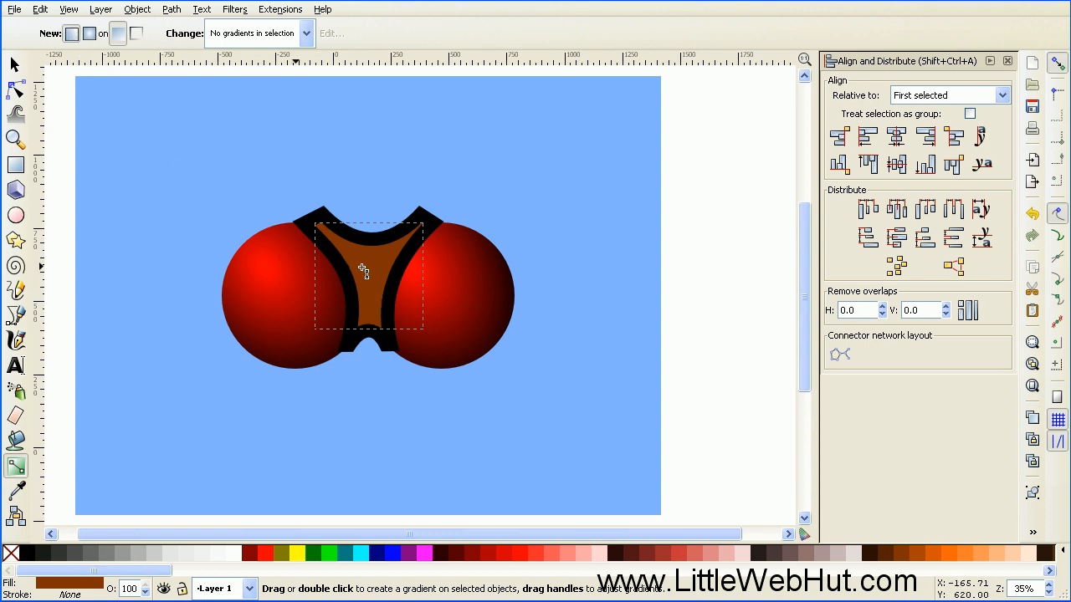
left_click_drag(361, 265, 416, 284)
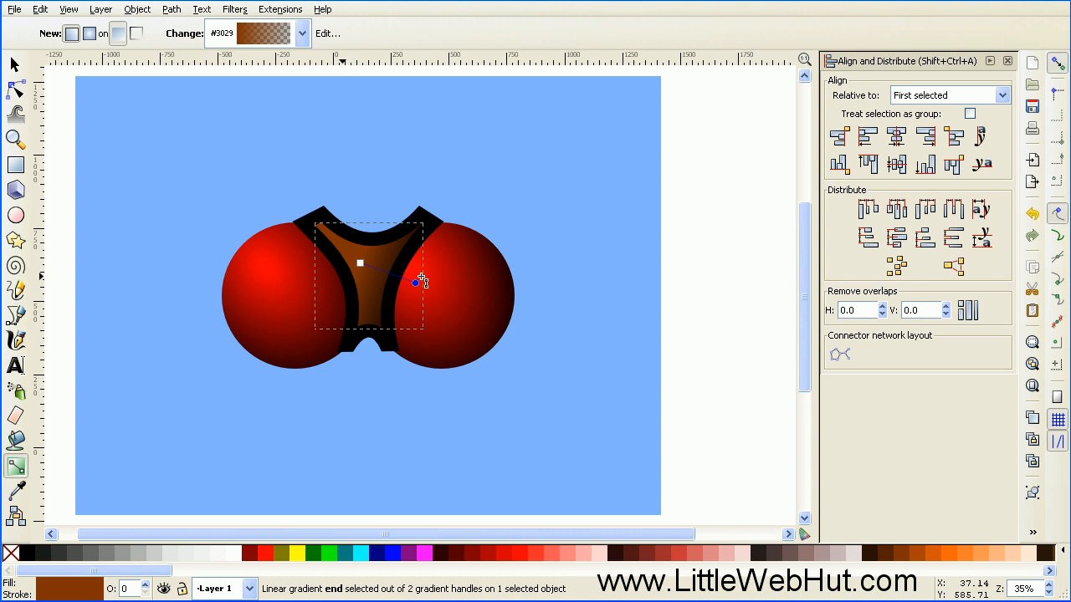
Step: Draw an ellipse about 589 by 309 px over the lower middle of the balls and fill it black
left_click(17, 220)
left_click_drag(284, 319, 455, 408)
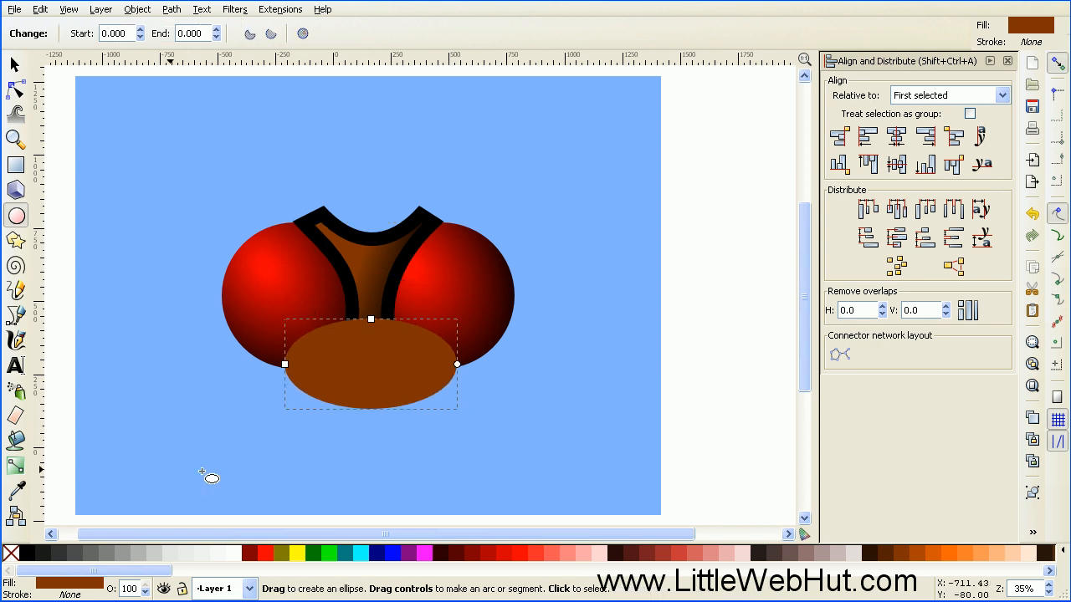
left_click(28, 554)
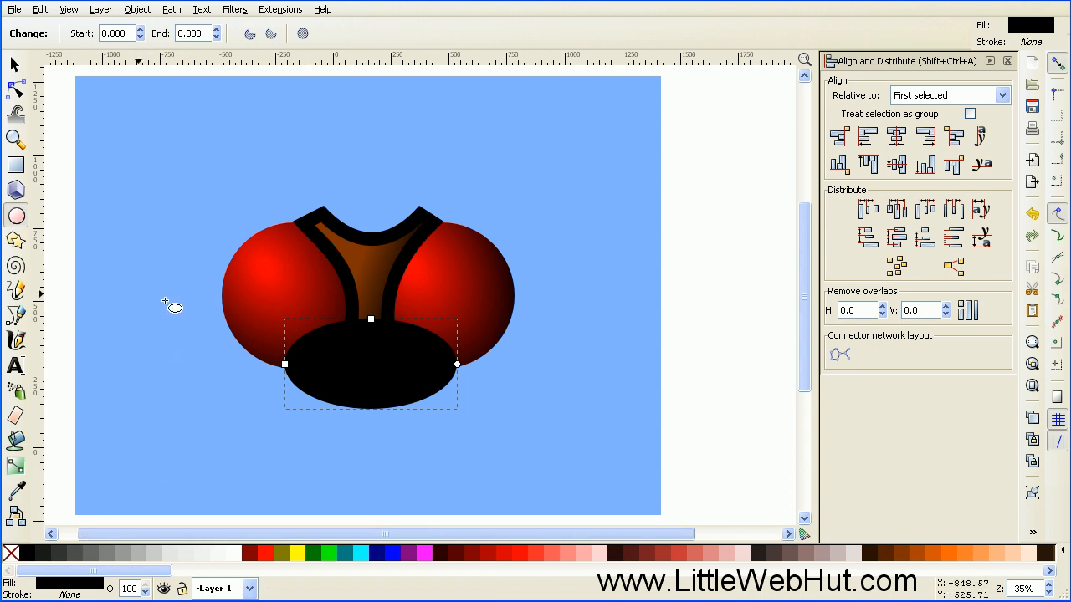
Step: Center the black ellipse horizontally on the blue background and deselect everything
left_click(16, 67)
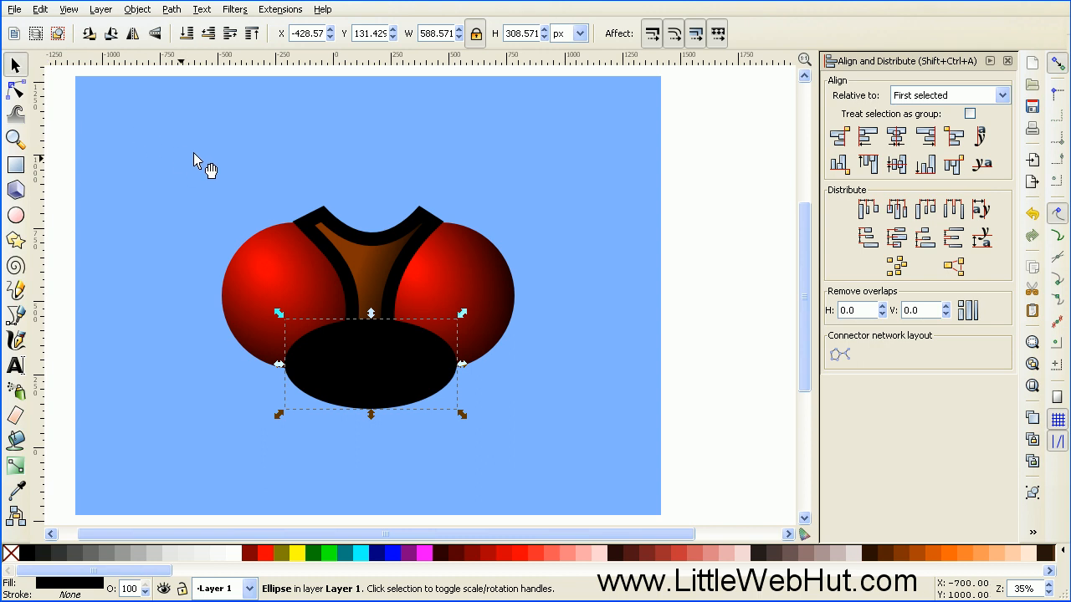
left_click(594, 198)
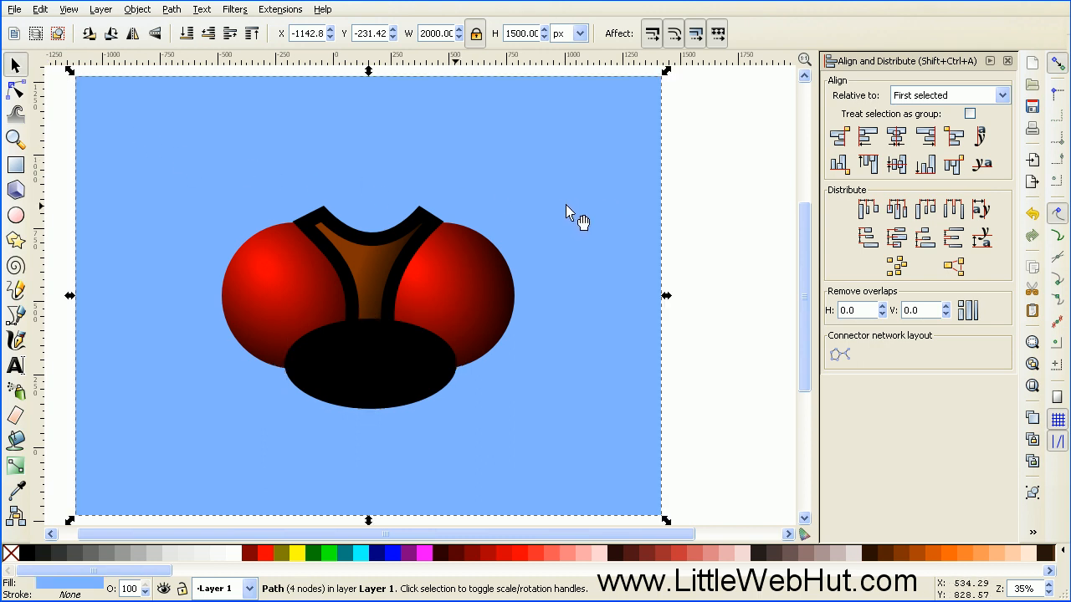
left_click(388, 367, "shift")
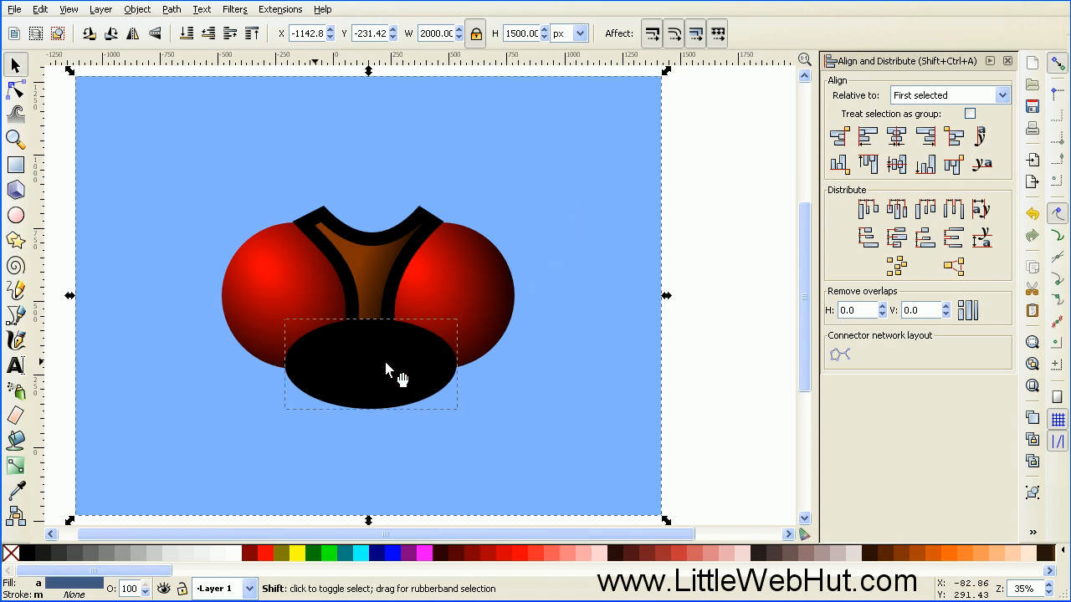
left_click(898, 140)
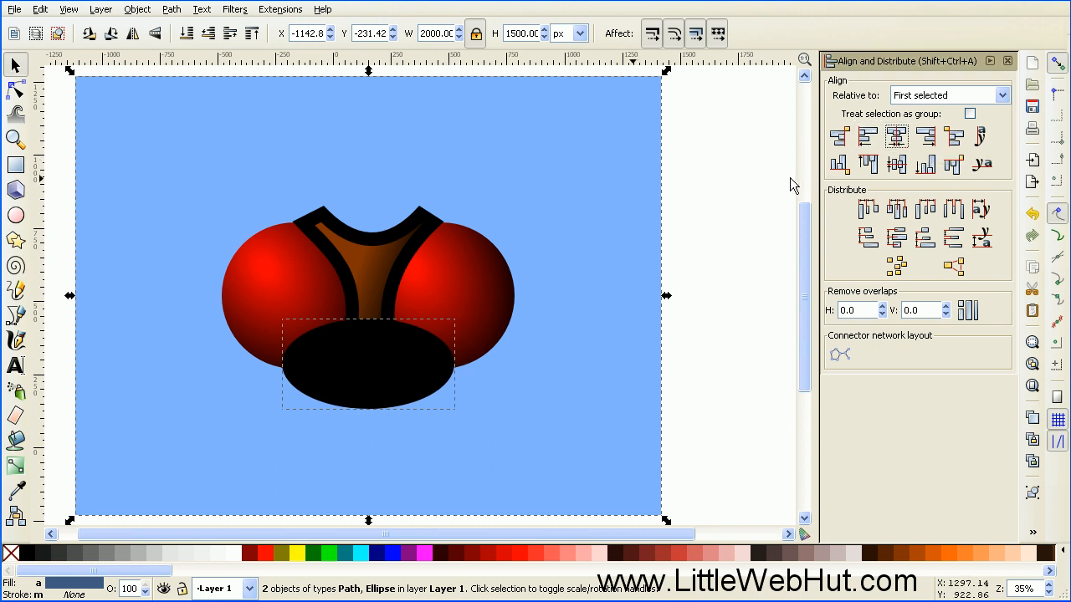
left_click(732, 195)
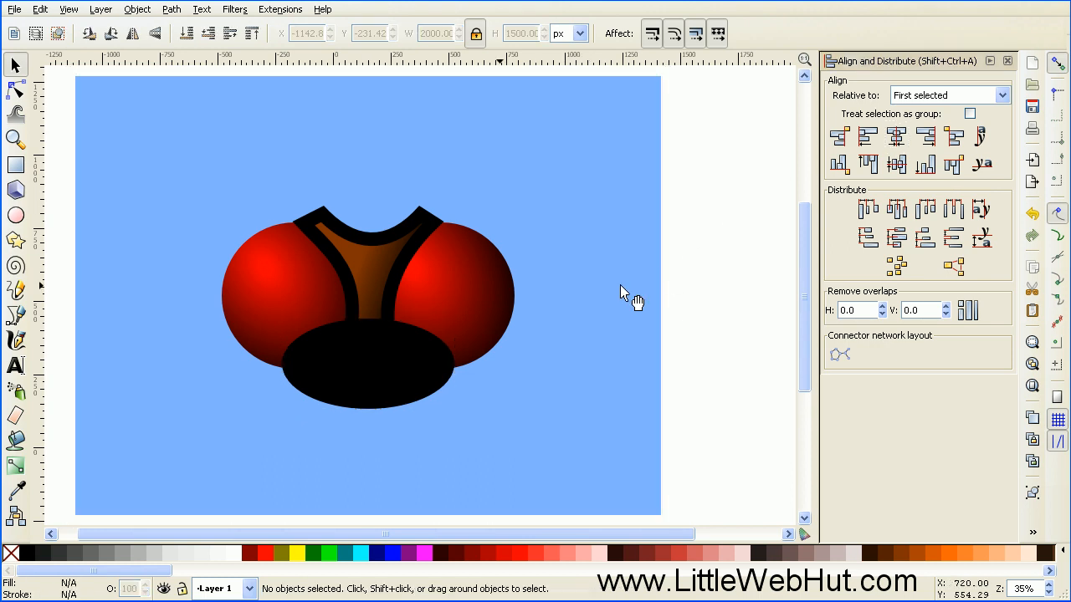
Step: Restack the black ellipse directly above the blue background, behind the balls, and move it straight up about 51 px
left_click(341, 362)
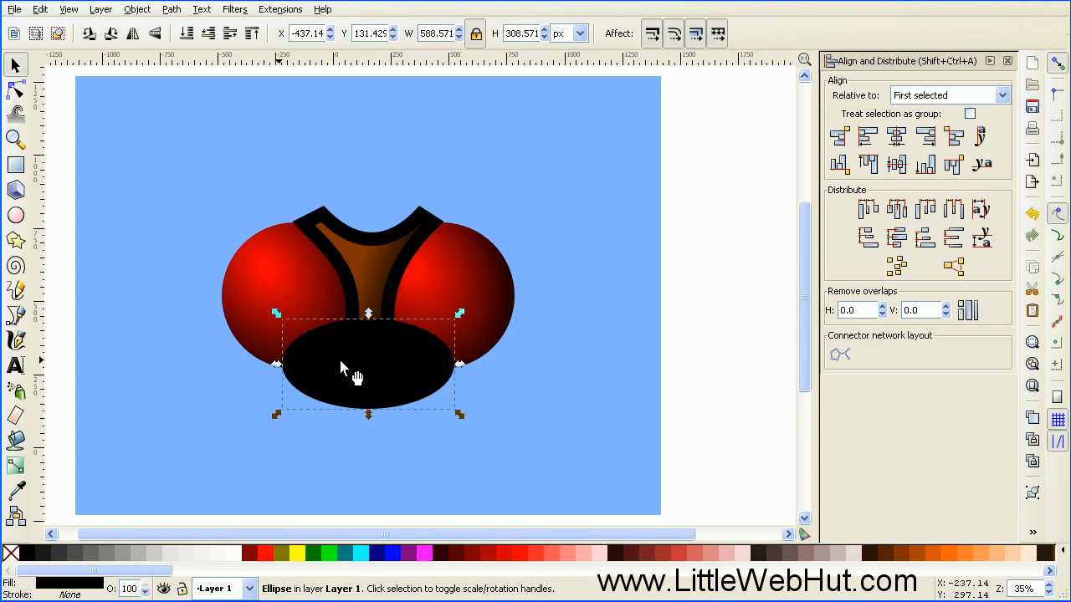
left_click(186, 34)
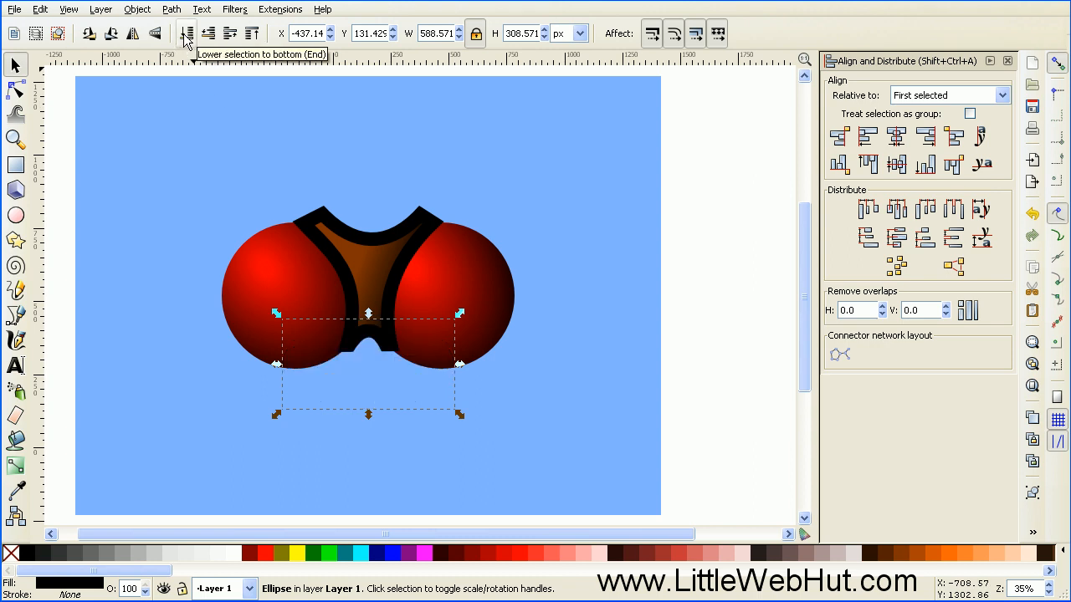
left_click(230, 35)
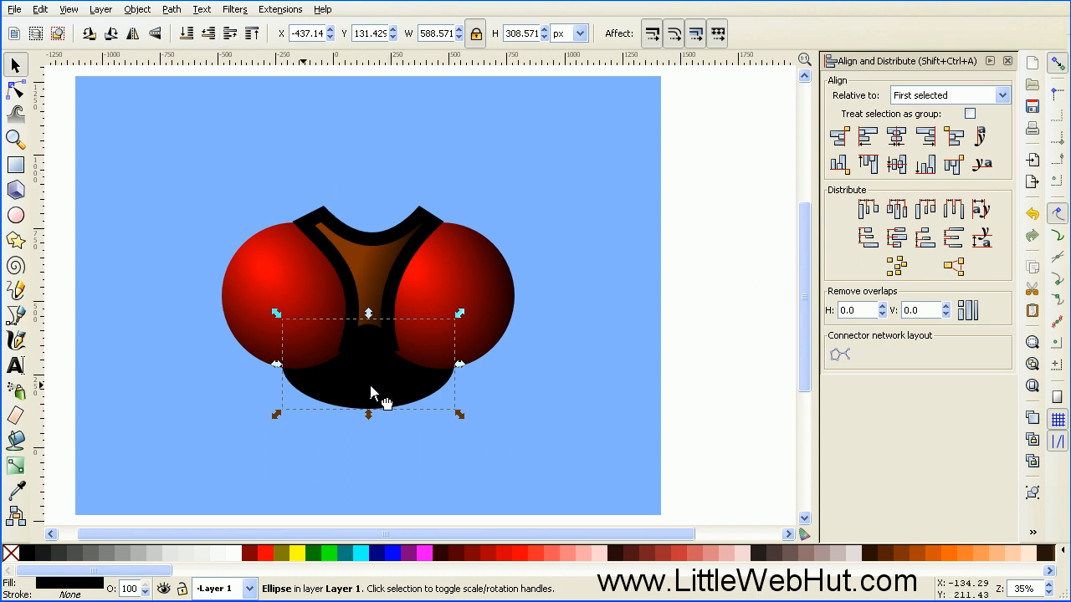
left_click_drag(372, 393, 367, 368)
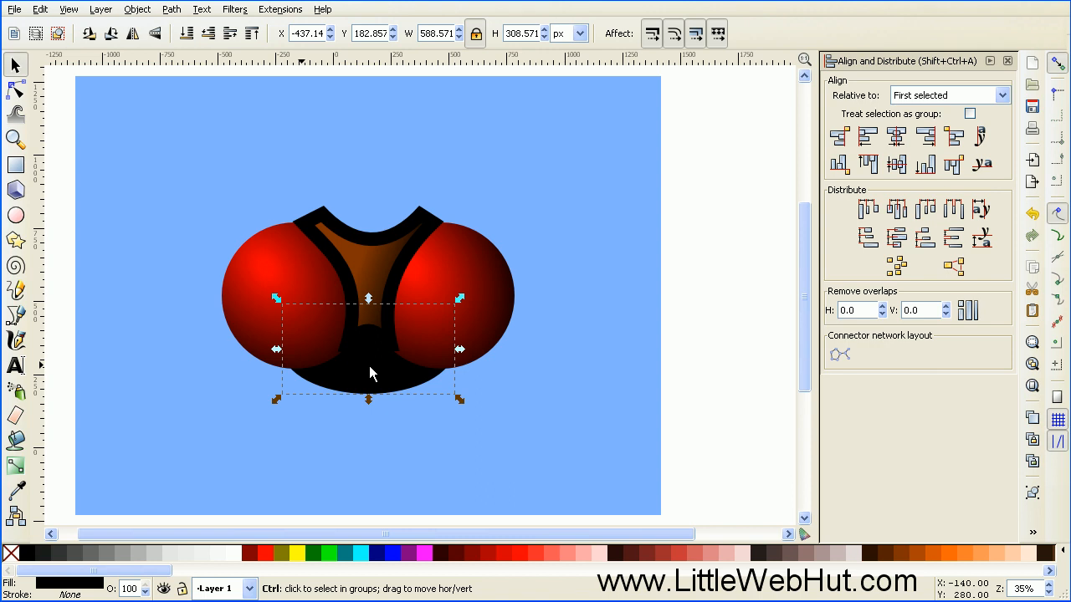
Step: Duplicate the black ellipse to the front, fill the copy brown, and inset it about 26 px with a dynamic offset
key("Home")
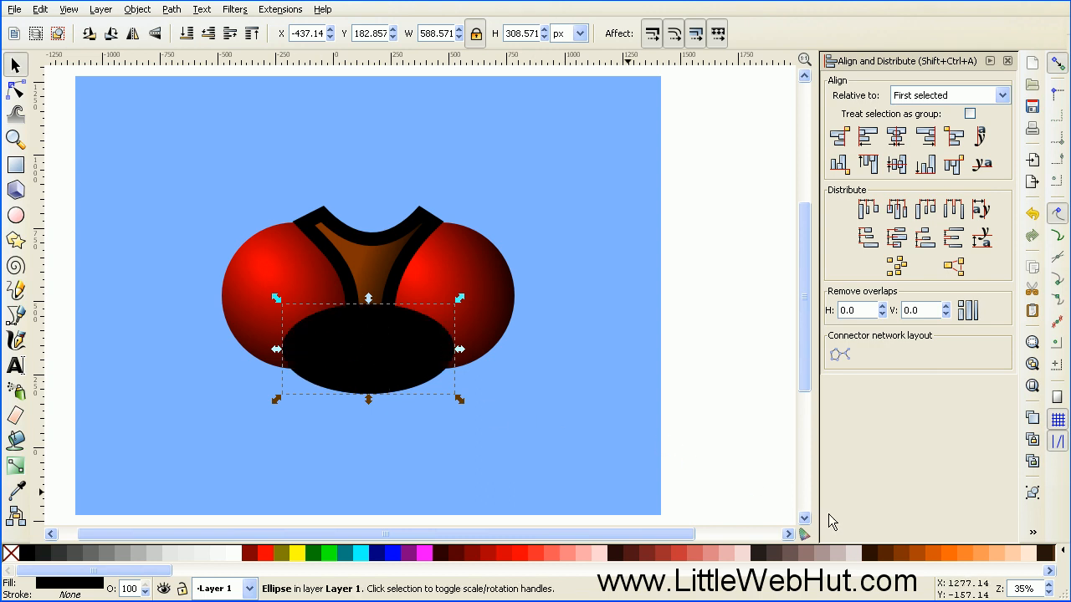
left_click(903, 553)
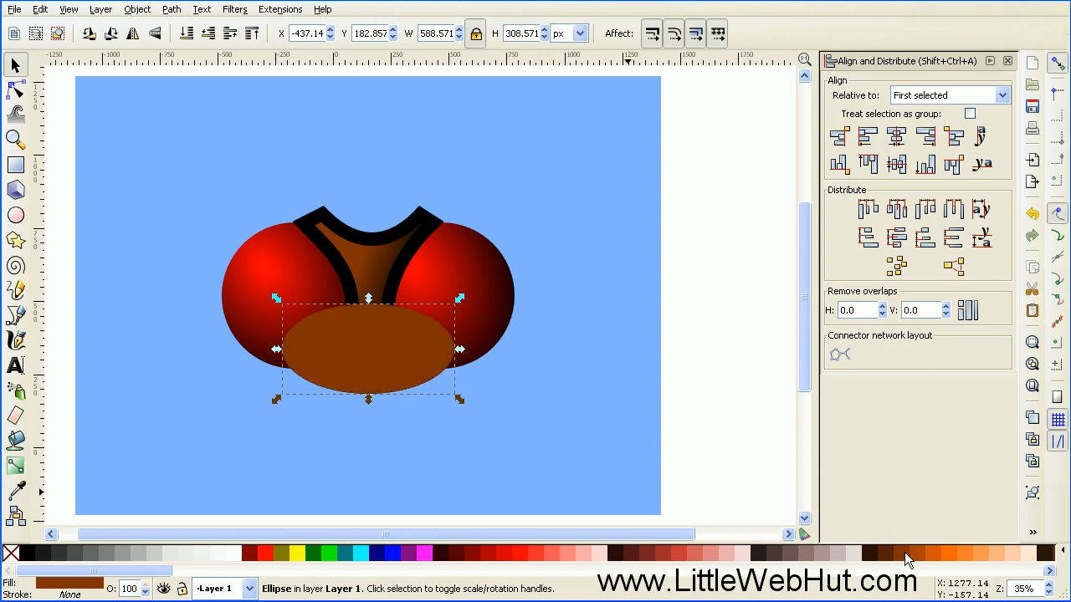
left_click(171, 10)
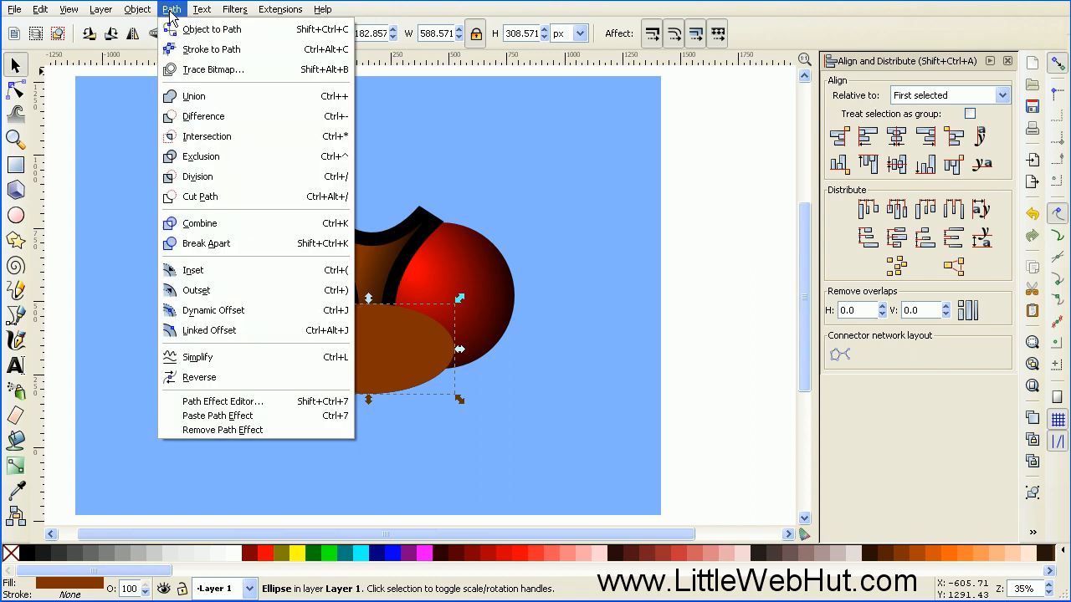
left_click(247, 310)
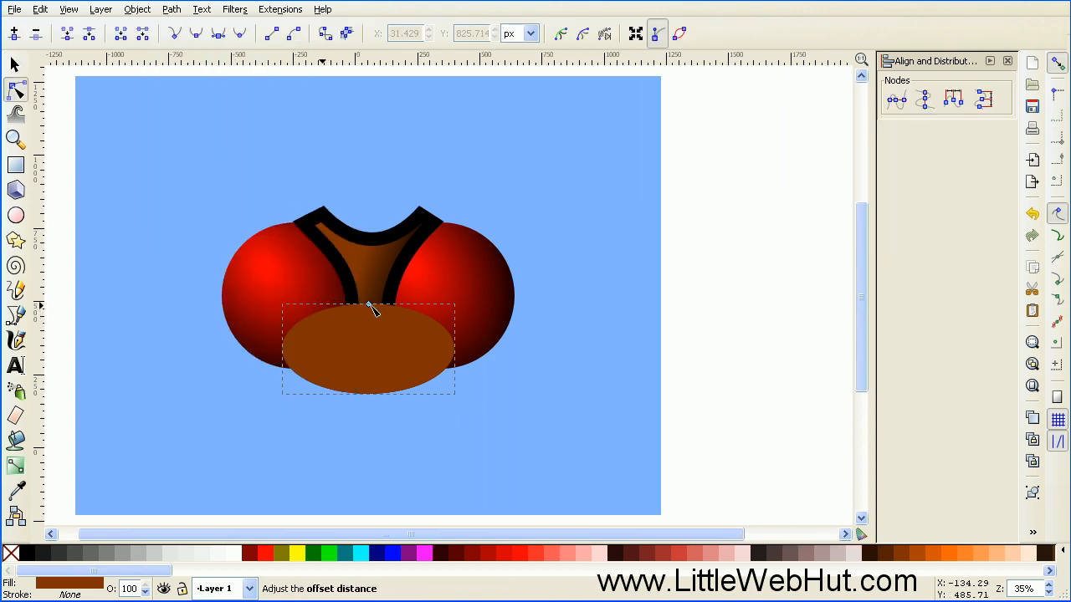
left_click_drag(369, 306, 370, 312)
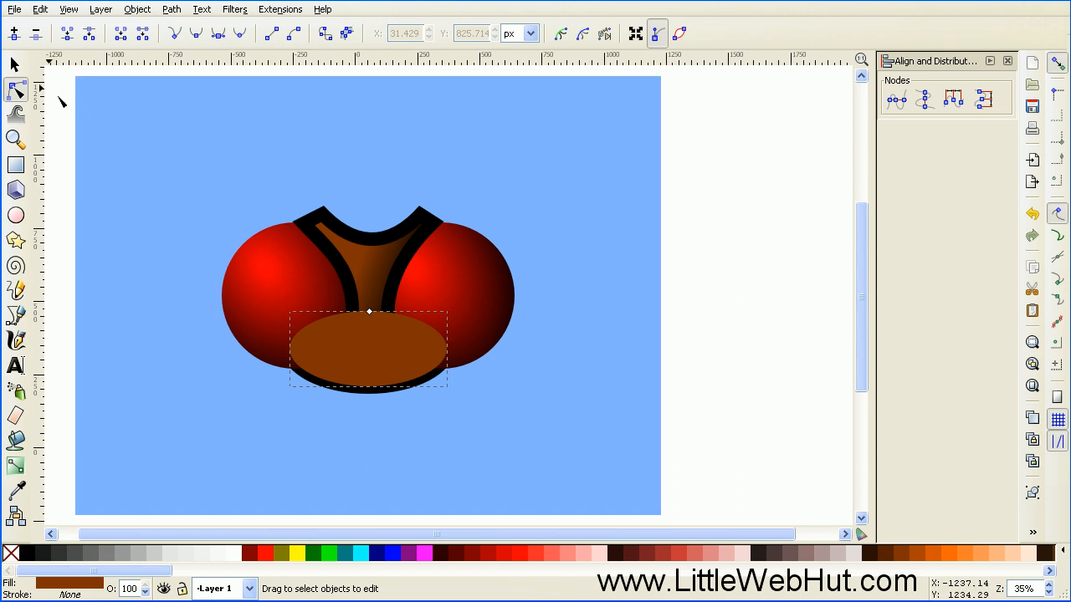
Step: Restack the brown ellipse directly above the black ellipse, behind the balls and center piece, and deselect it
left_click(18, 65)
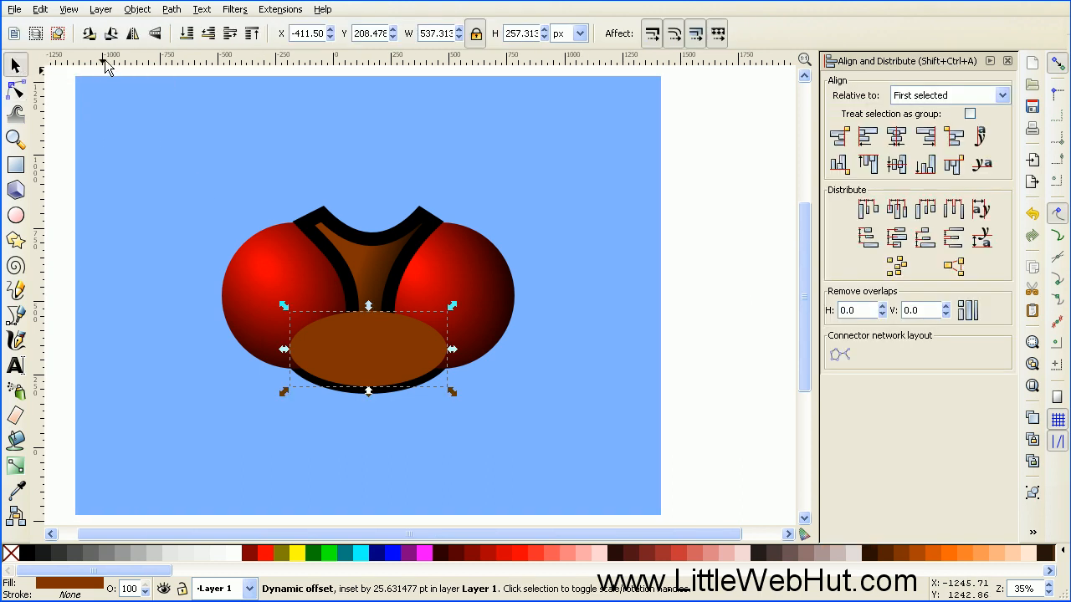
left_click(187, 34)
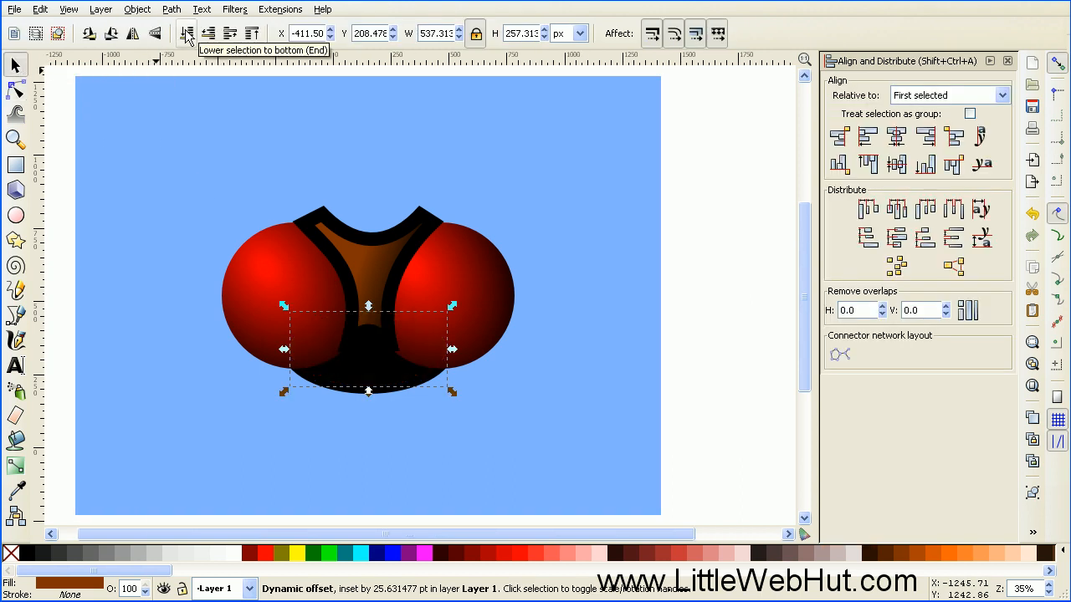
left_click(230, 38)
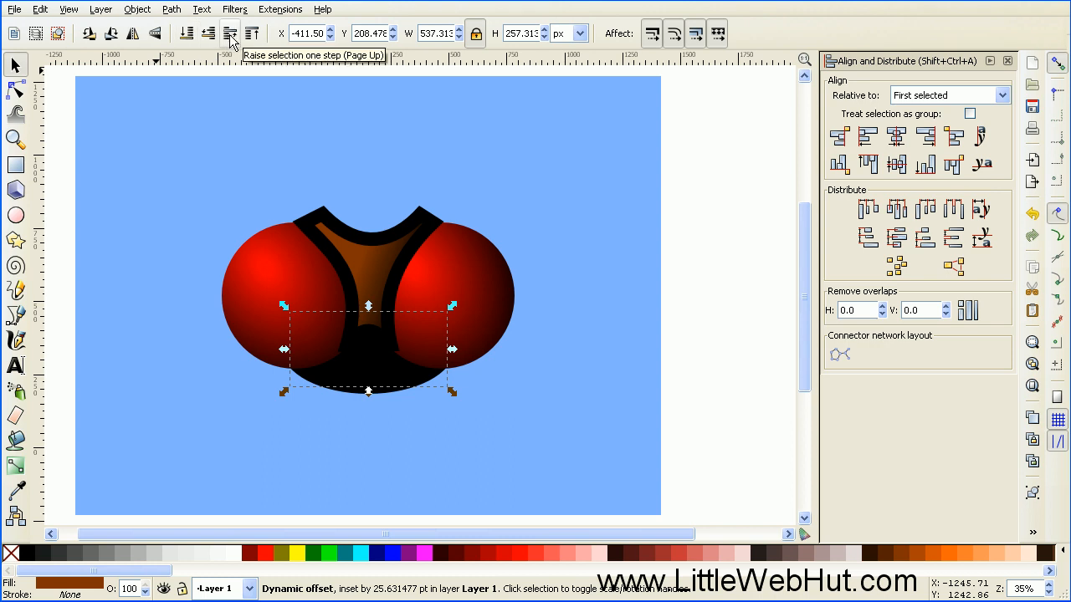
left_click(231, 39)
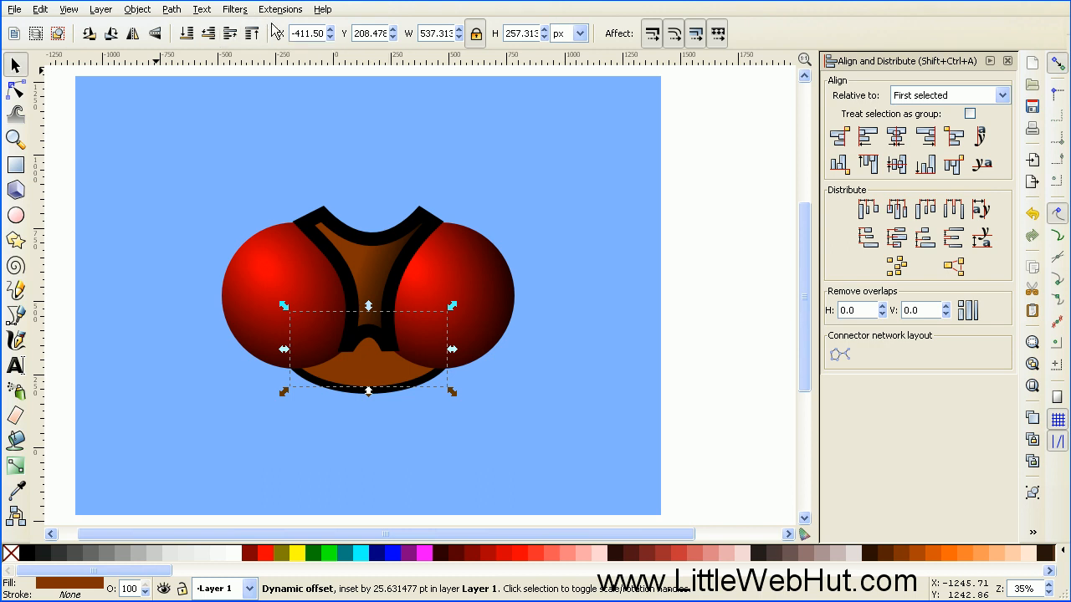
left_click(713, 186)
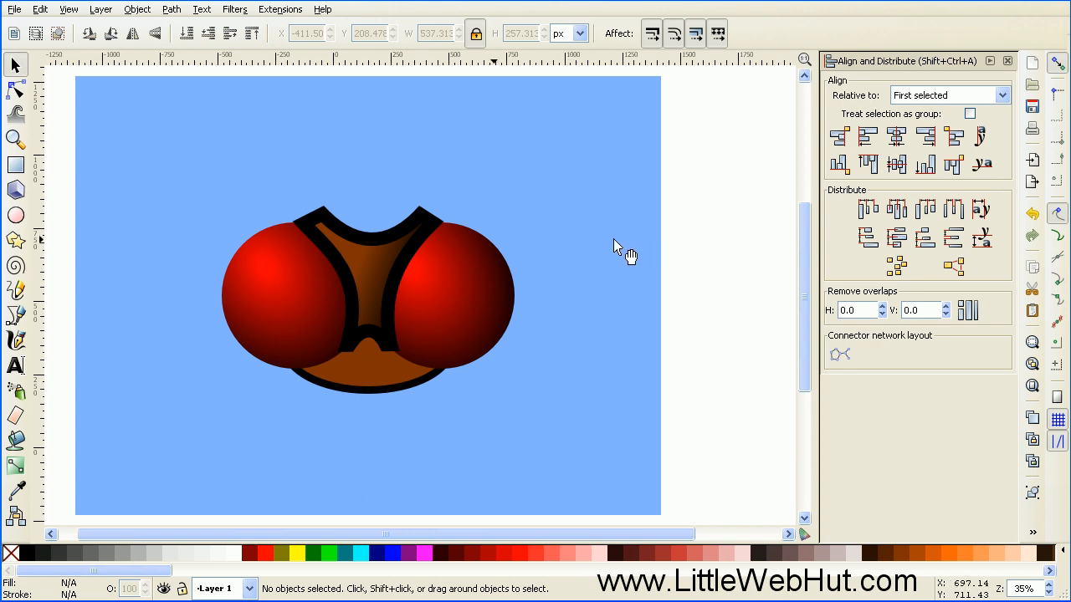
Step: Draw a white rectangle about 30 by 111 px hanging from the center piece's lower-left foot over the brown ellipse
left_click(15, 140)
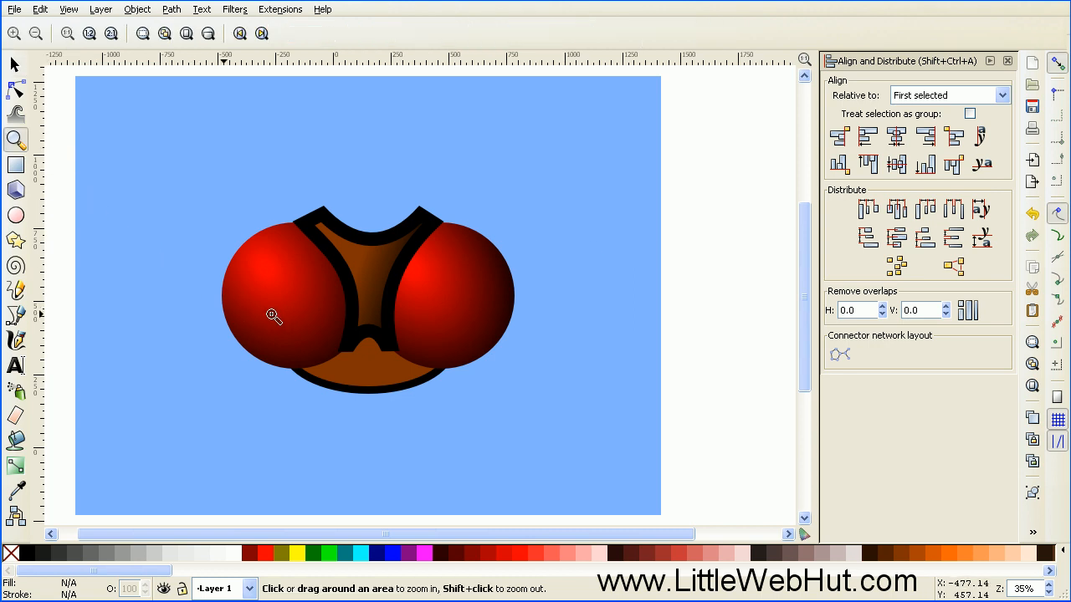
left_click_drag(269, 313, 457, 434)
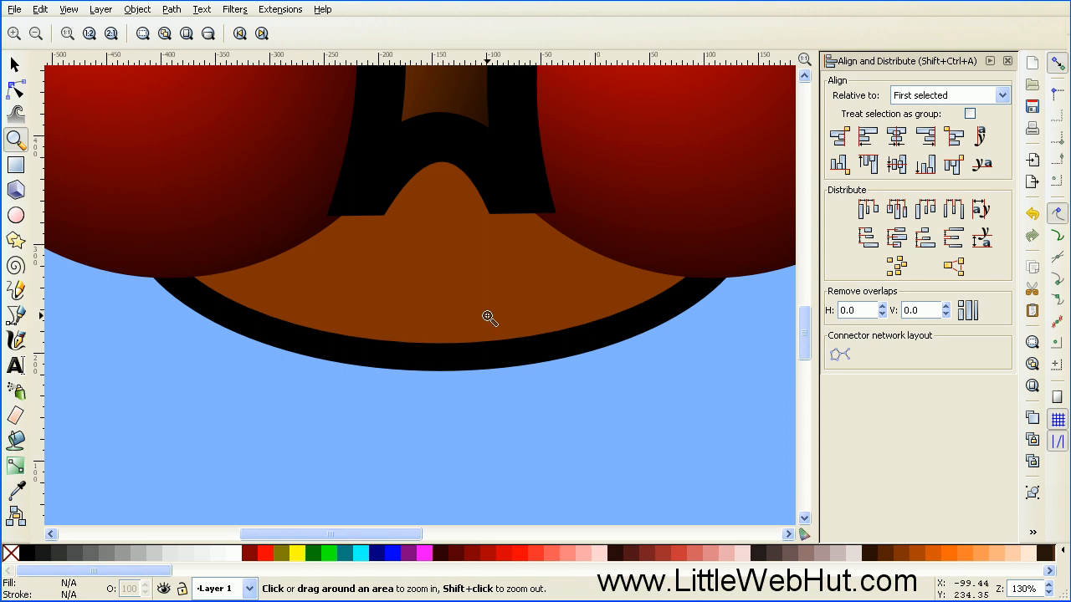
left_click(16, 165)
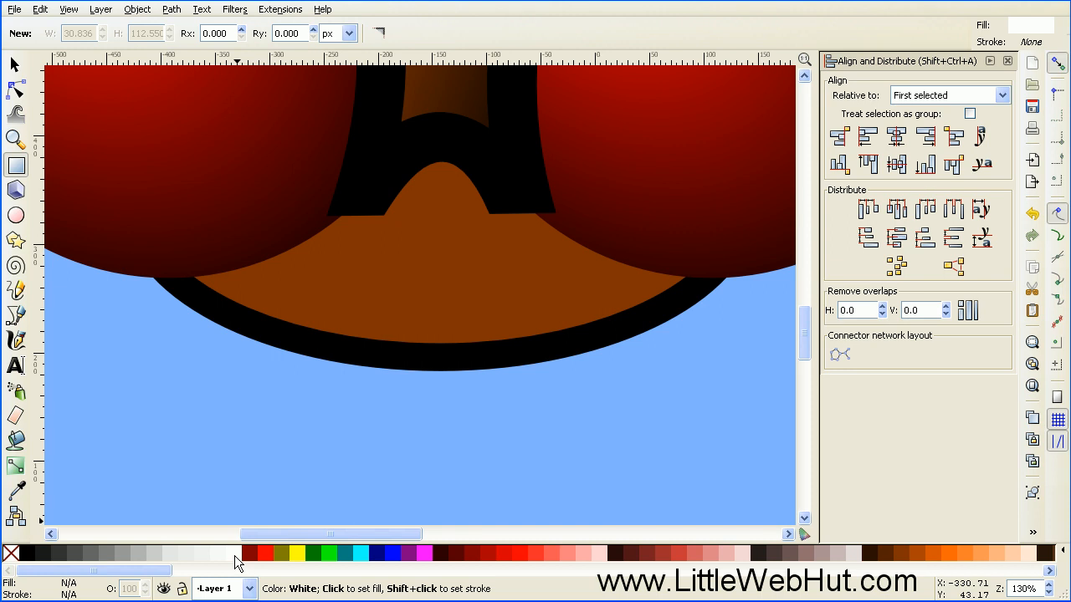
mouse_move(343, 207)
left_mouse_down()
mouse_move(363, 324)
mouse_move(374, 326)
left_mouse_up()
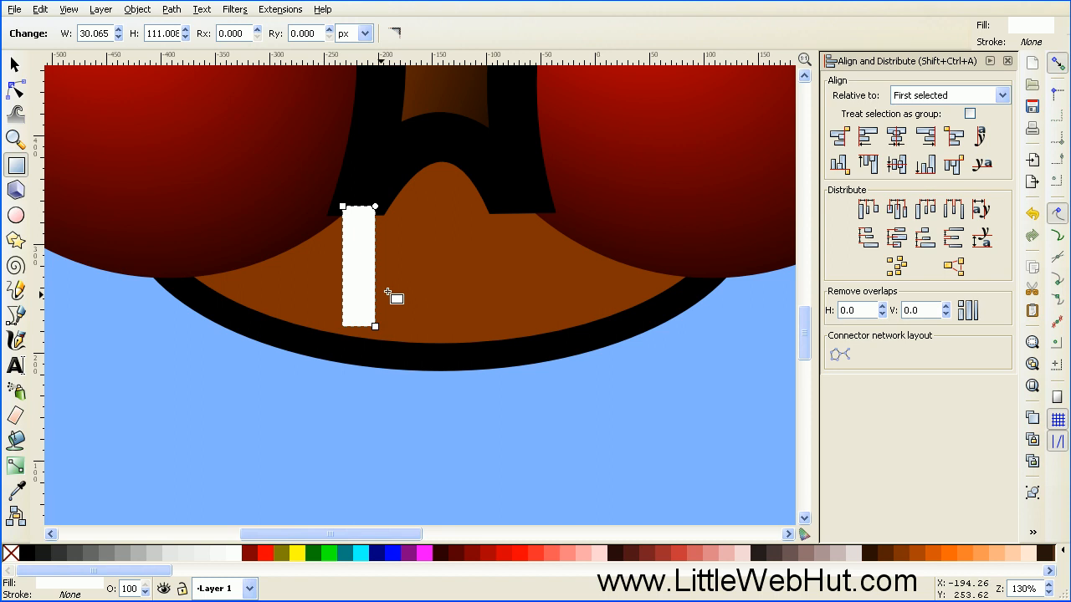
Step: Give the white rectangle a black stroke 4 px wide
key("shift")
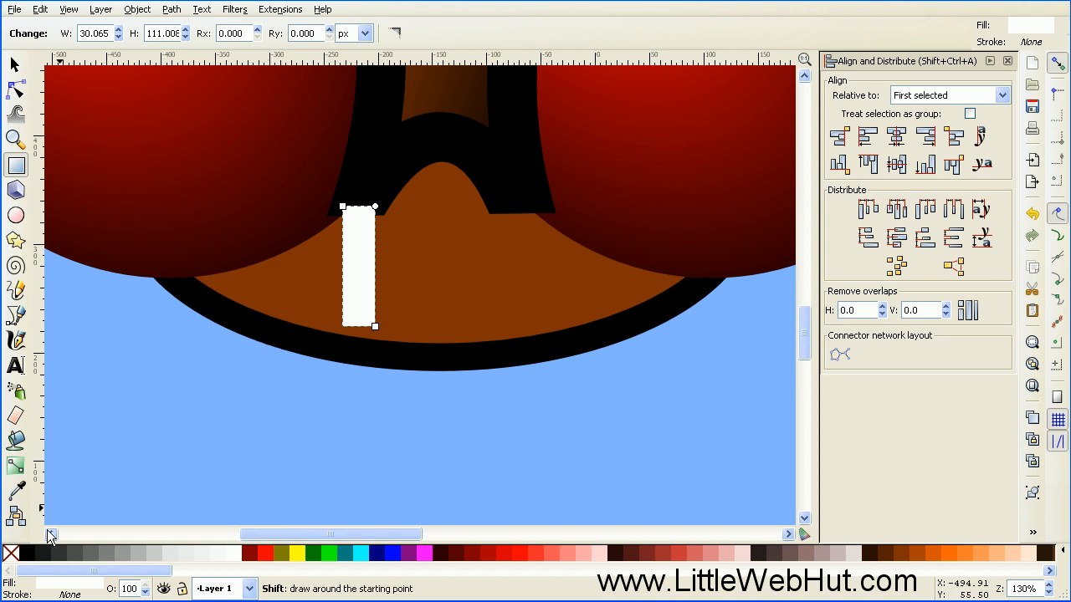
left_click(27, 555, "shift")
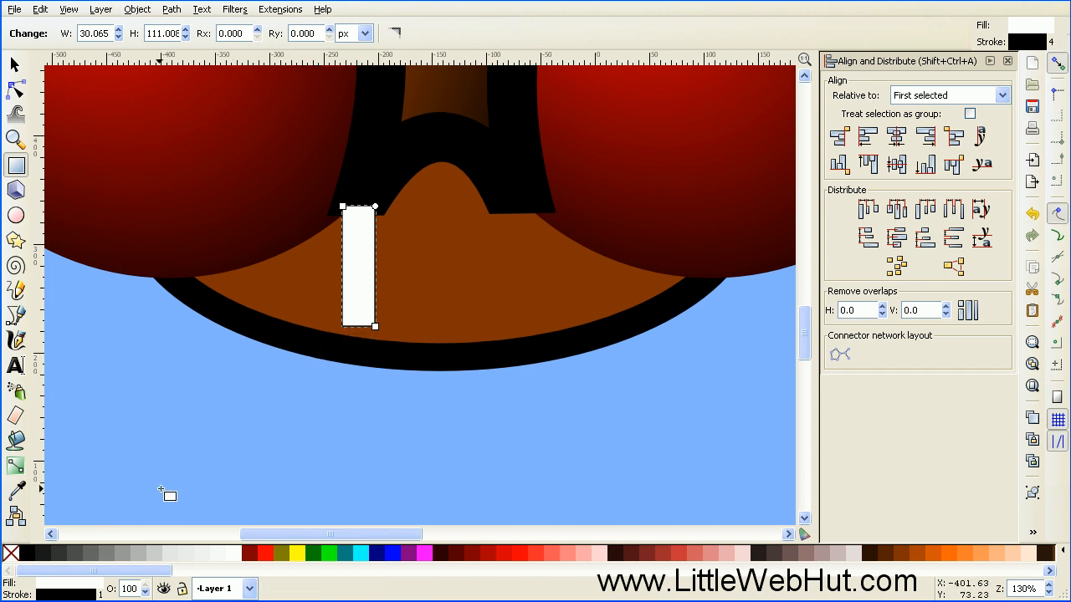
right_click(100, 595)
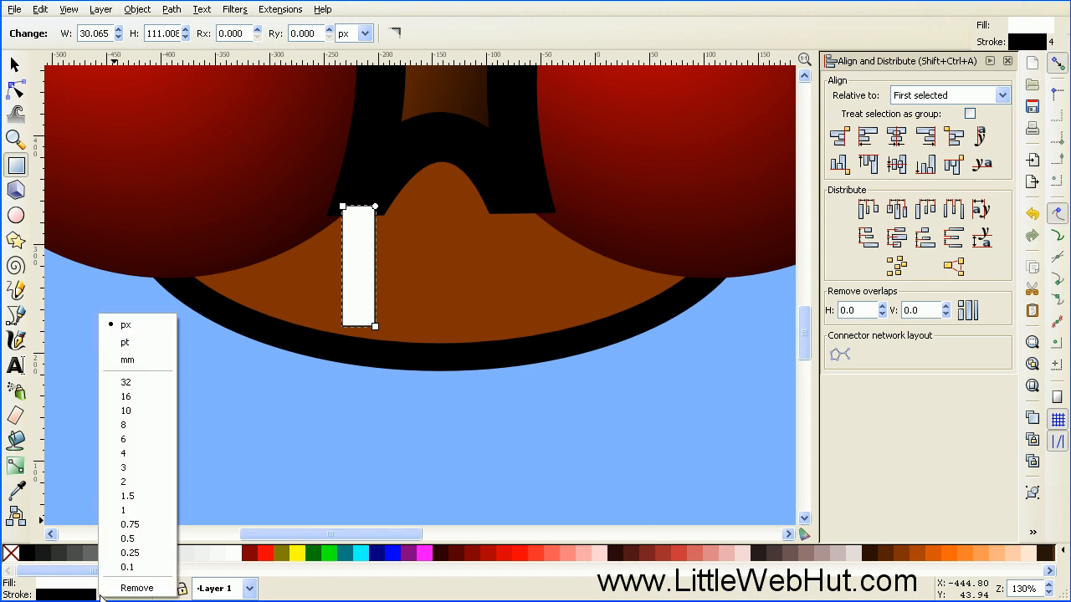
left_click(136, 453)
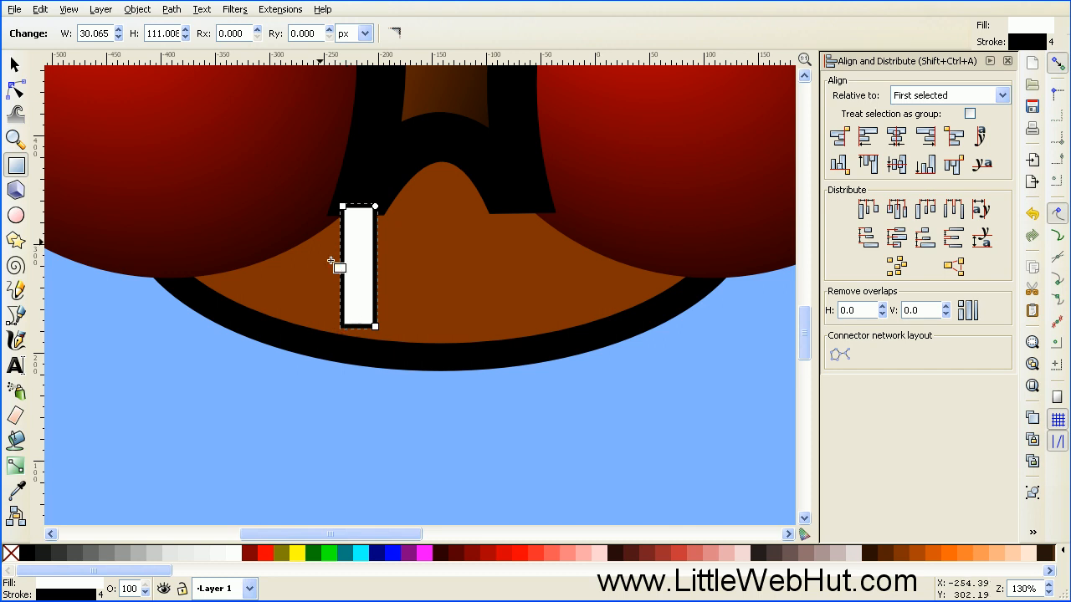
Step: Convert the white rectangle to a path and delete its lower-left node
left_click(171, 10)
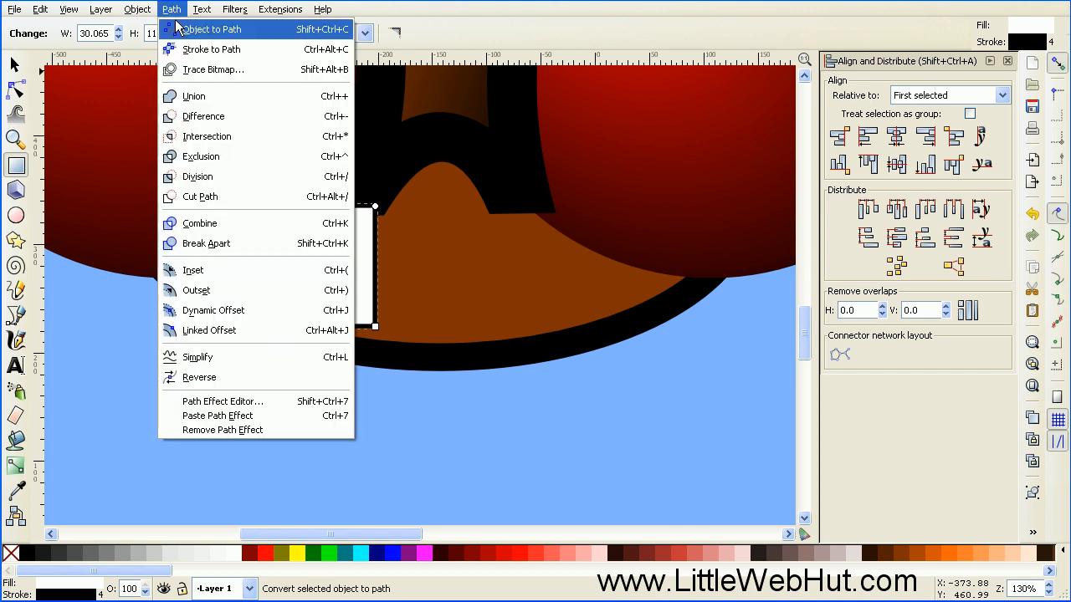
left_click(253, 31)
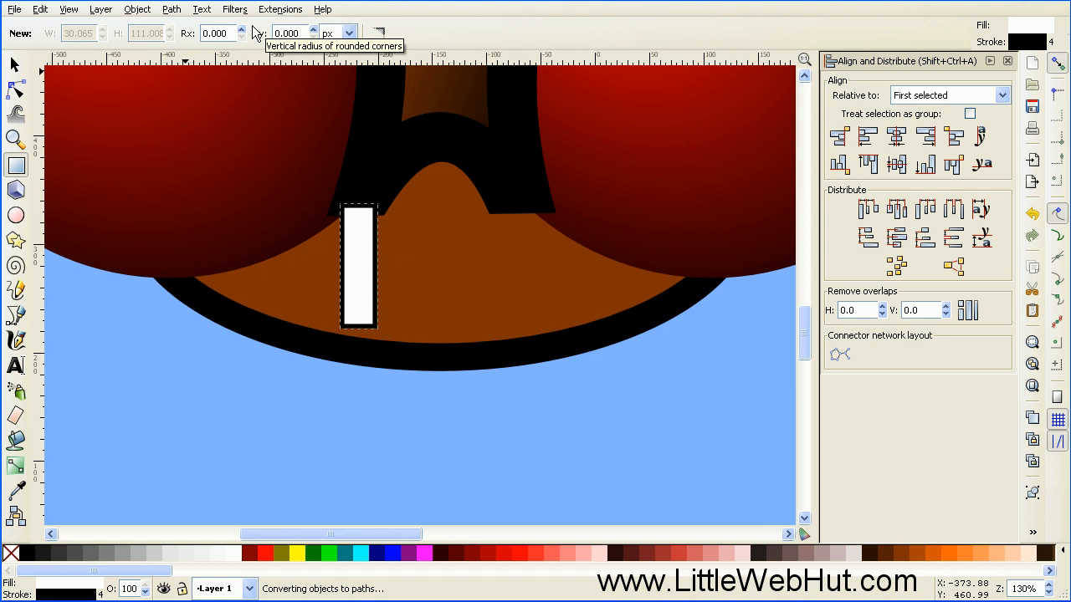
left_click(15, 92)
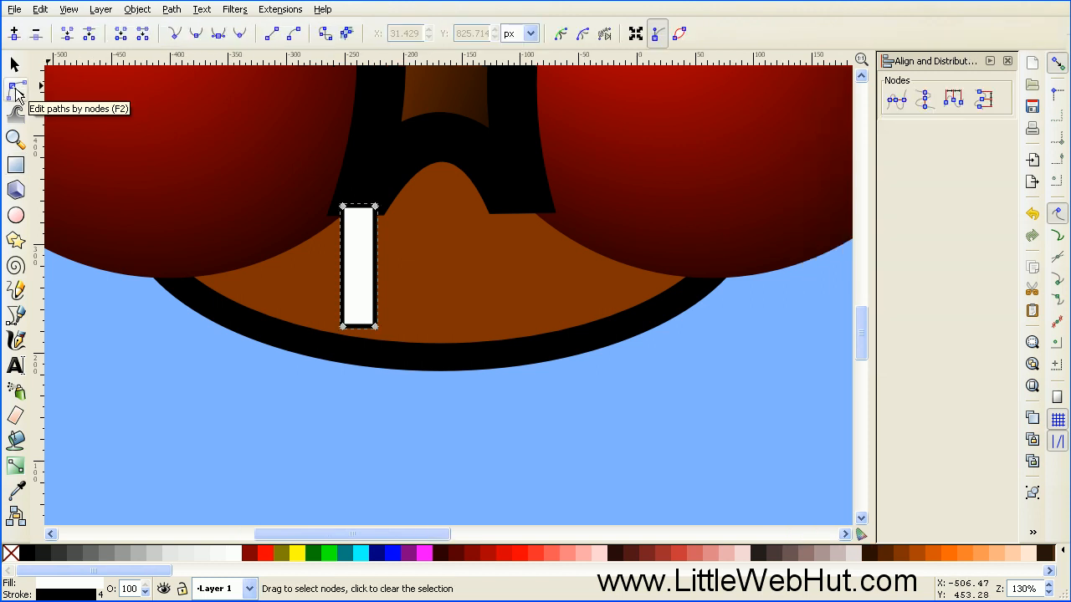
left_click(344, 327)
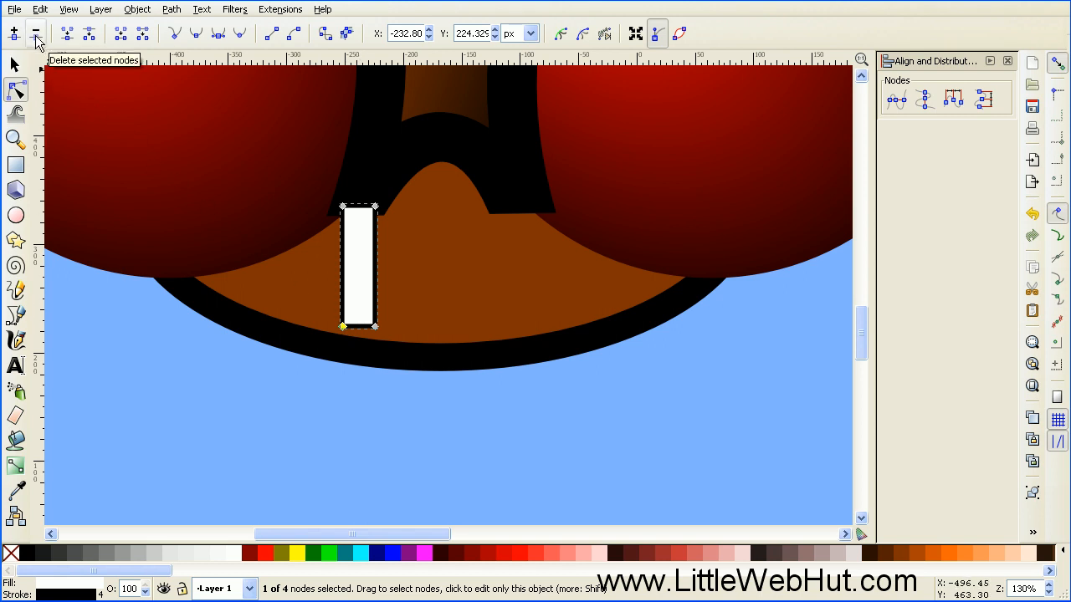
left_click(36, 35)
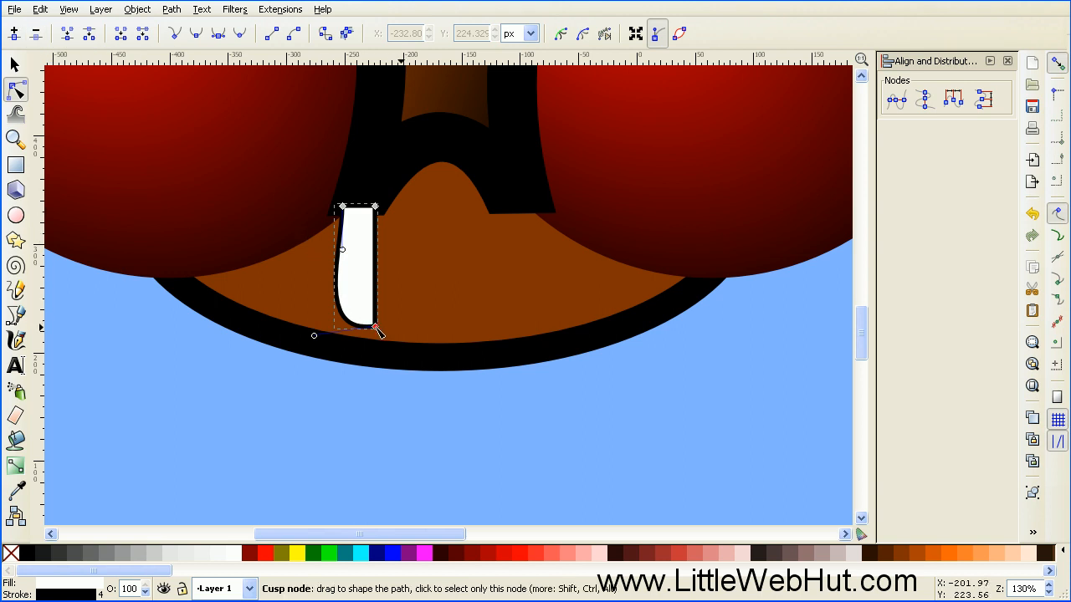
Step: Shape the white path into a fang by shifting its bottom node right and down and curving both sides toward the tip
left_click_drag(375, 327, 385, 329)
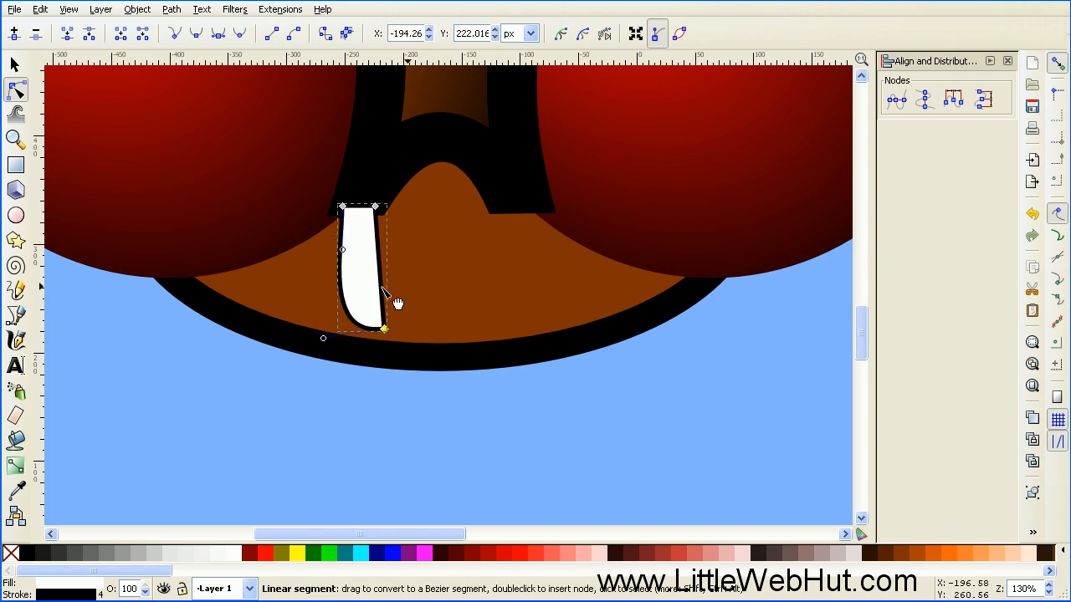
left_click_drag(381, 283, 389, 295)
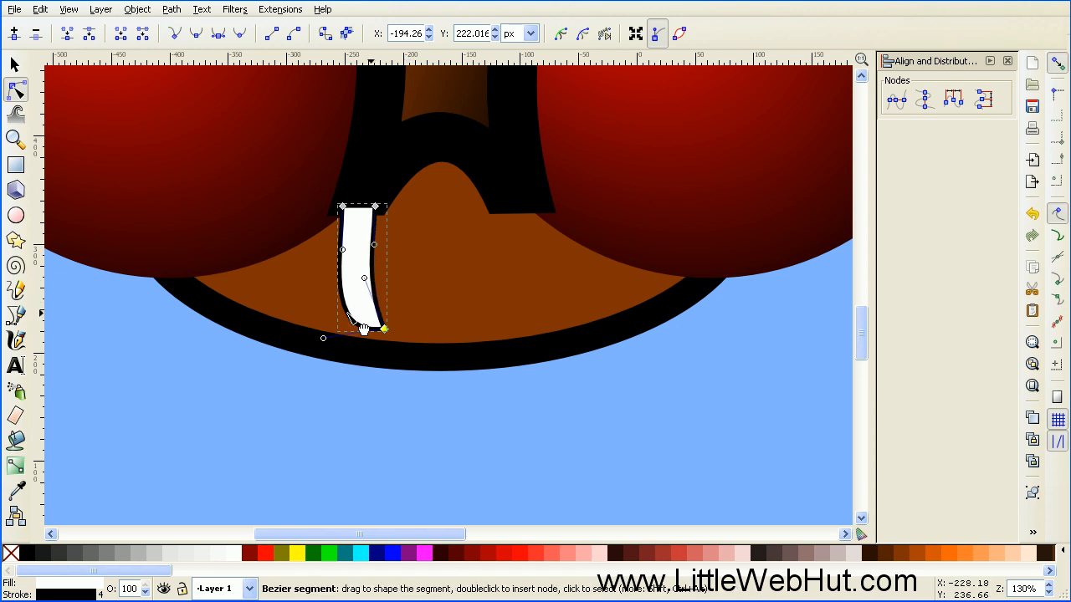
left_click_drag(363, 329, 367, 310)
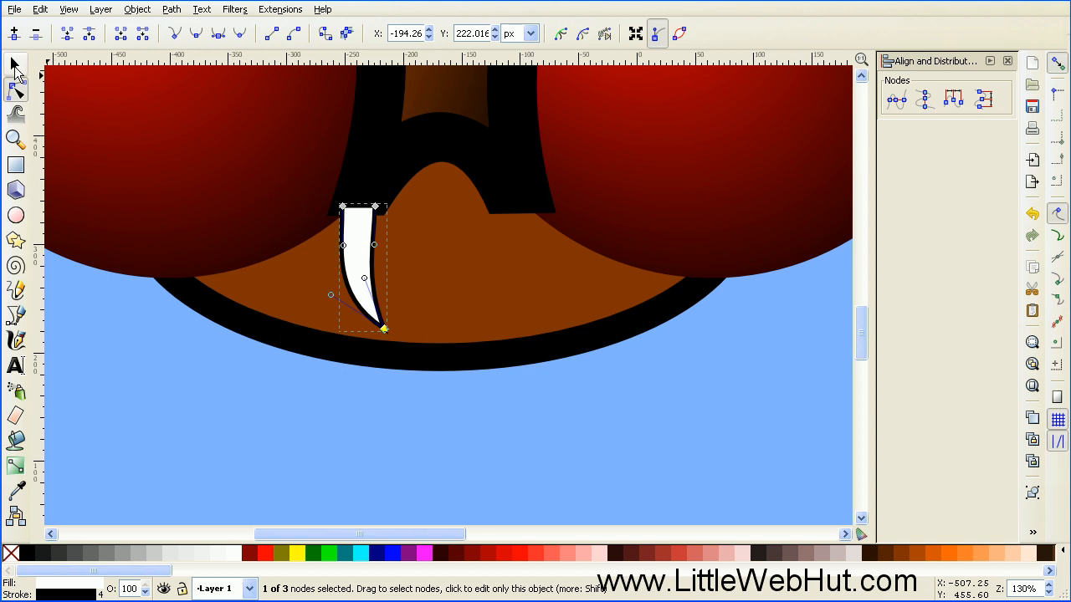
Step: Duplicate the fang, flip the copy horizontally, and move it about 140 px right beneath the center piece's other foot
left_click(14, 65)
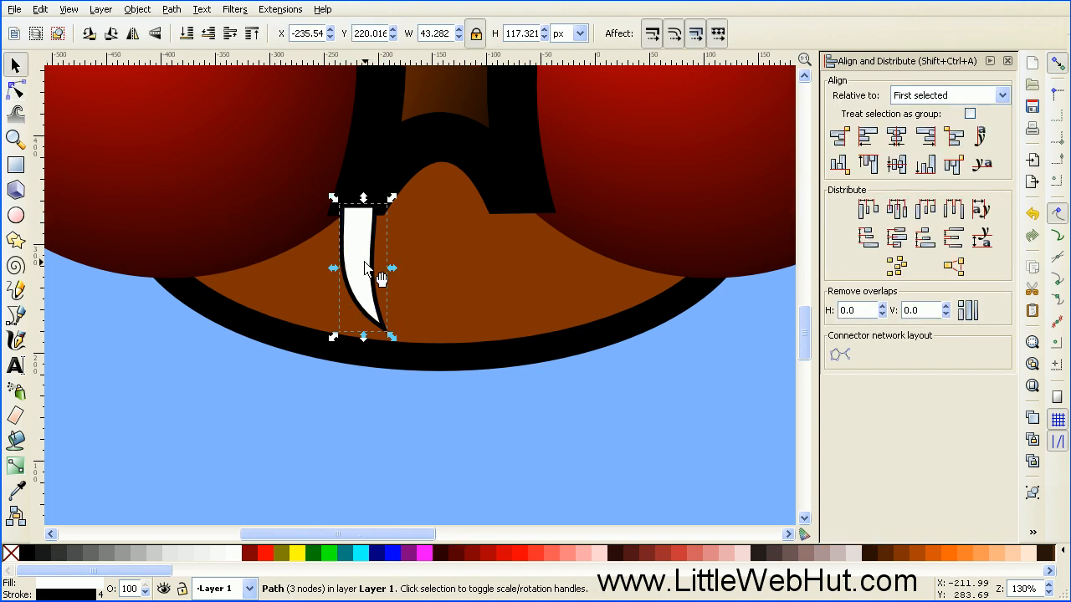
key("ctrl+d")
left_click(134, 37)
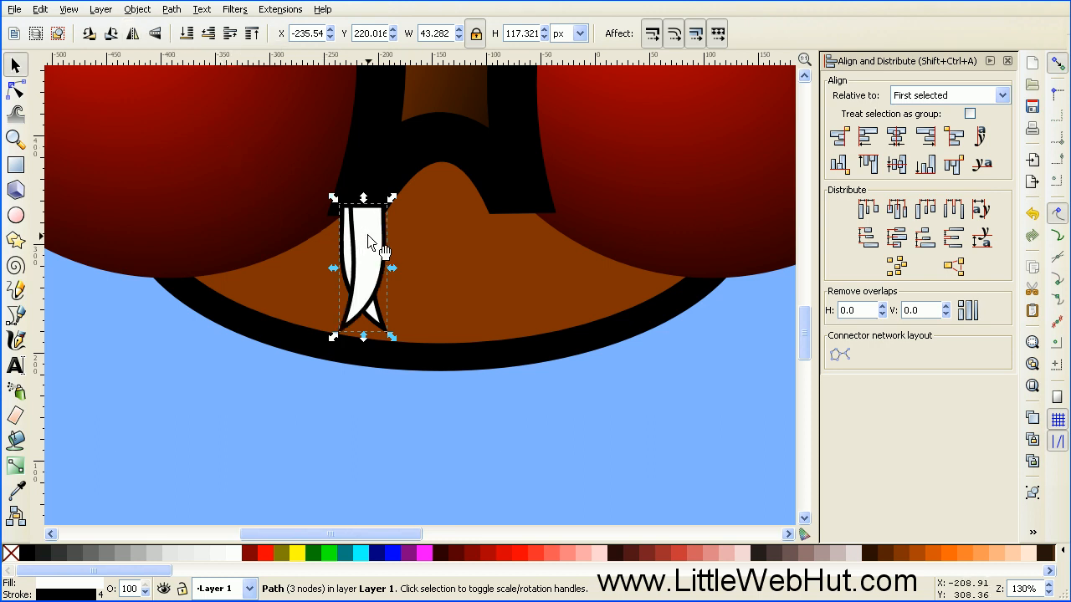
left_click_drag(370, 235, 525, 241)
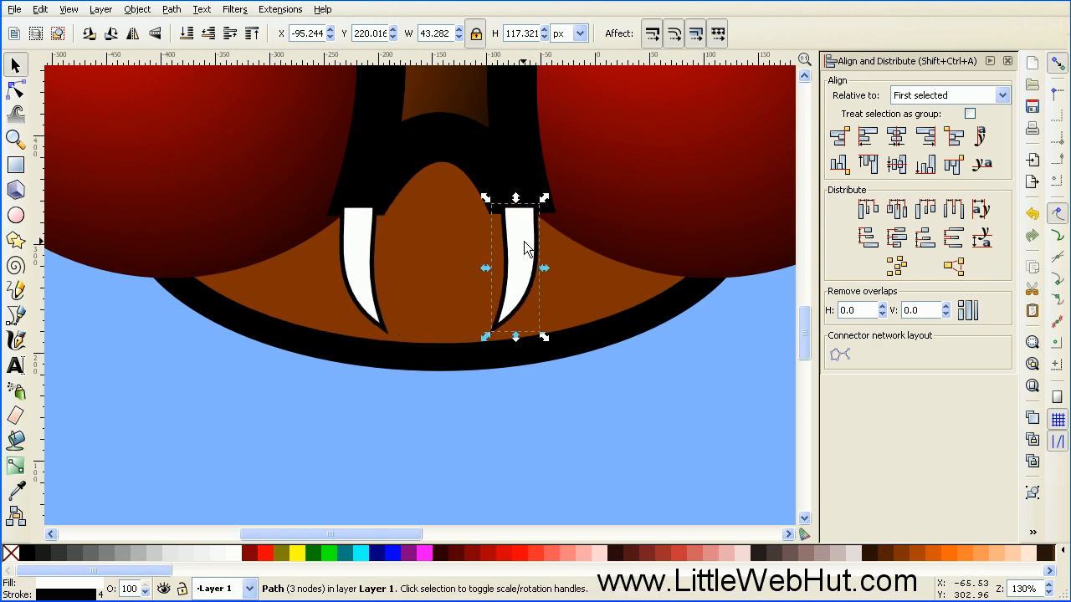
Step: Give the right fang a horizontal white-to-black linear gradient running from its middle to its right edge
left_click(16, 465)
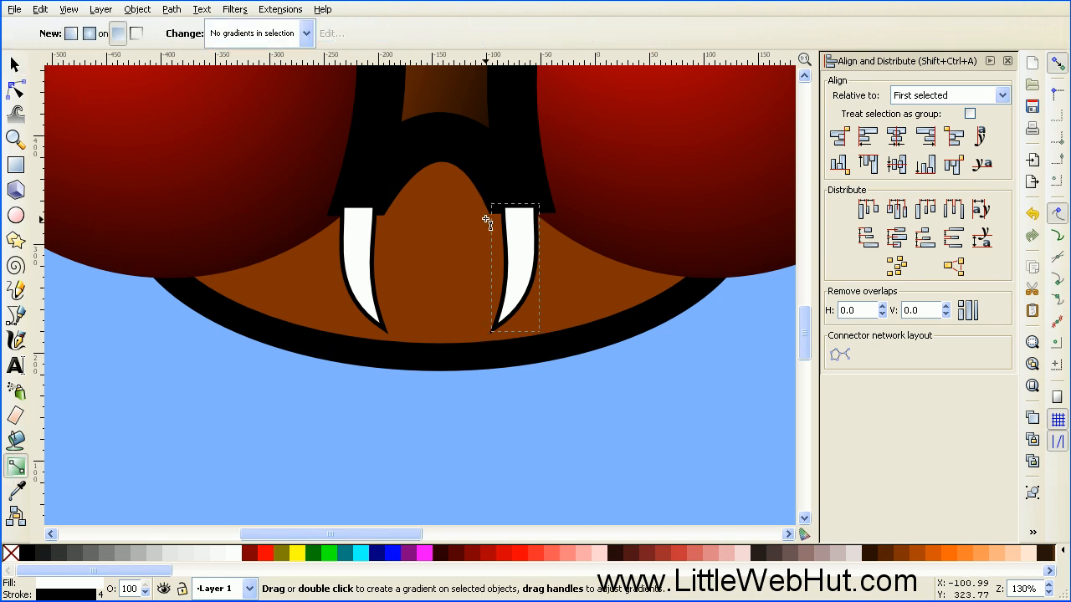
left_click_drag(515, 256, 541, 263)
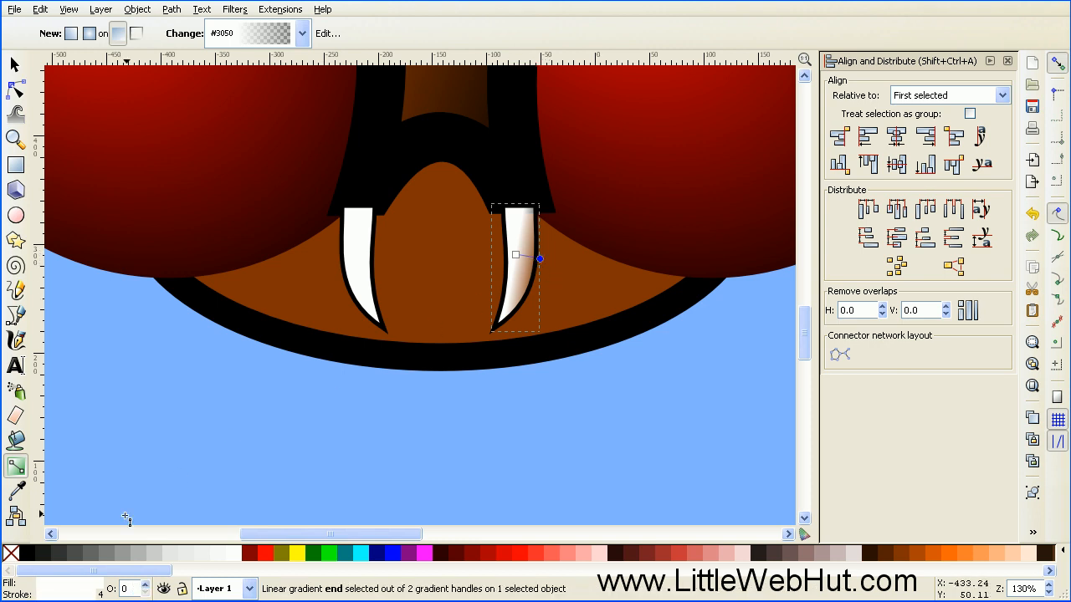
left_click(27, 559)
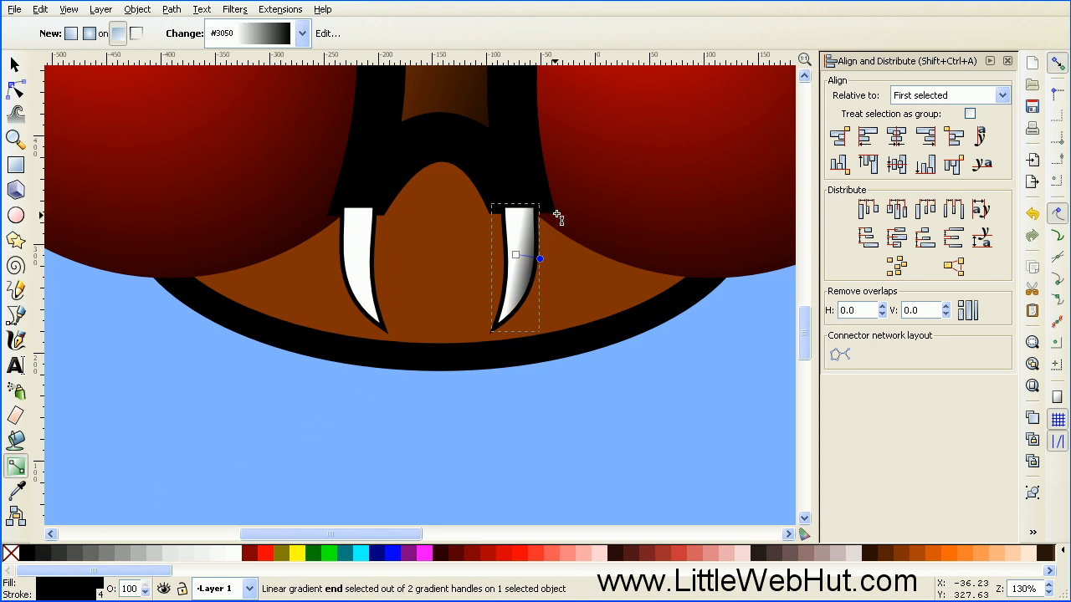
left_click(540, 258)
Step: Give the left fang a white-to-black linear gradient that darkens toward its right edge, and level the gradient line
left_click(17, 67)
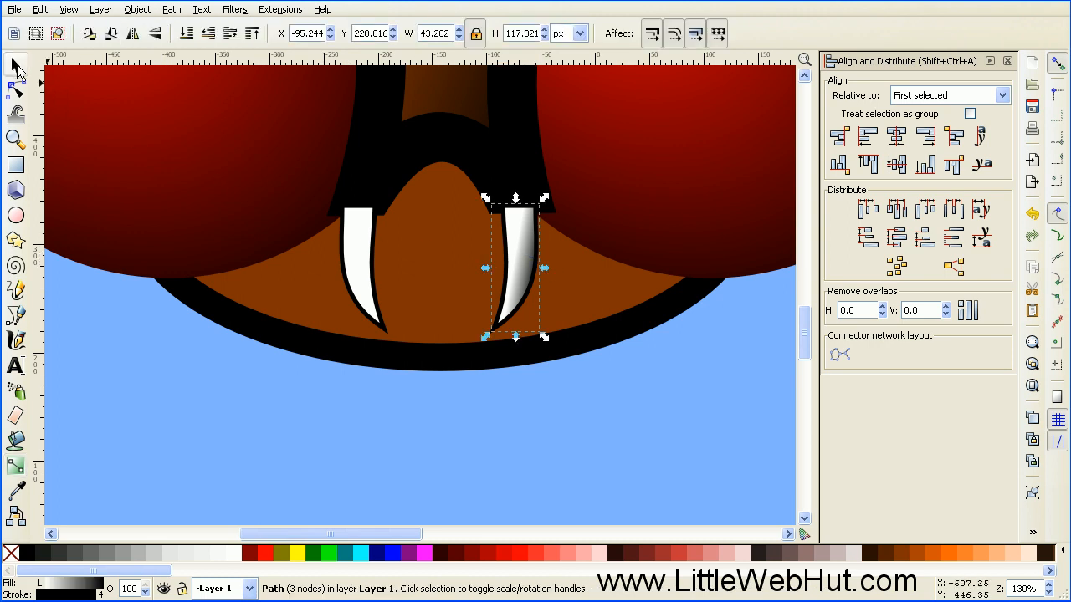
left_click(358, 256)
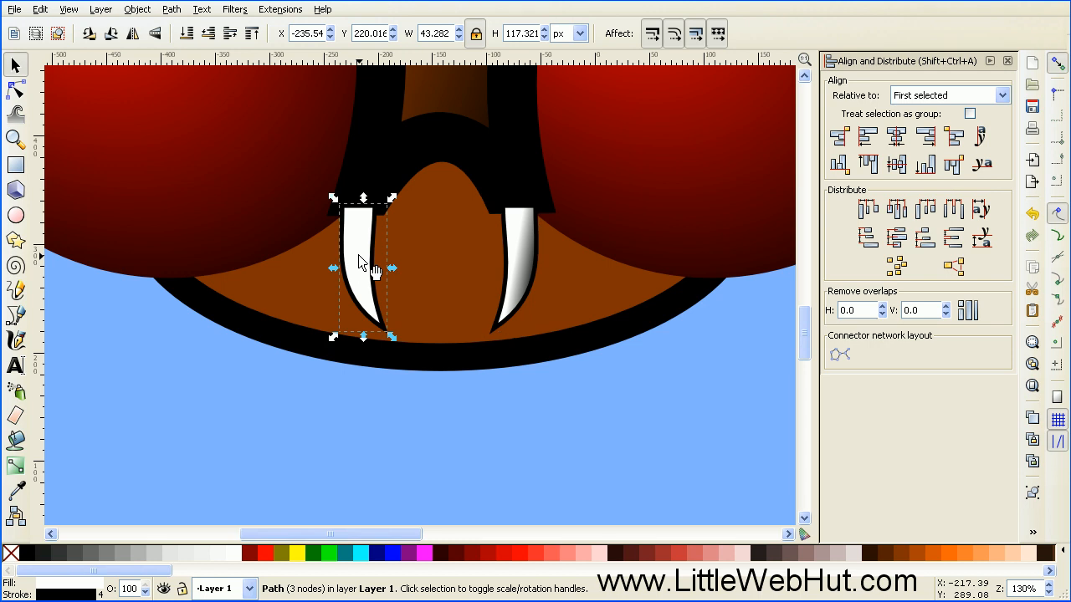
left_click(16, 466)
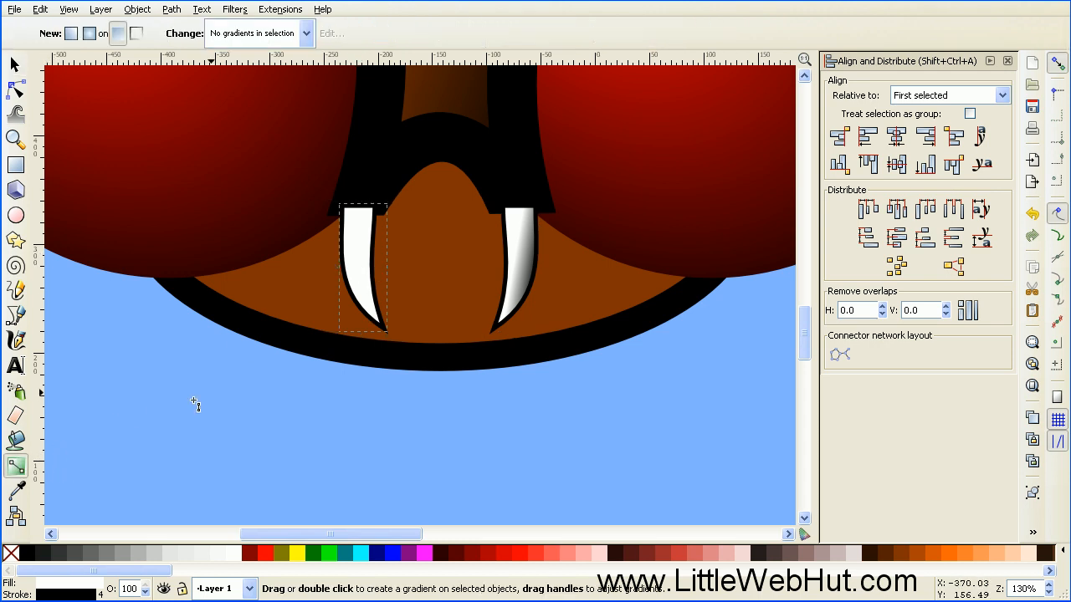
left_click_drag(350, 255, 384, 258)
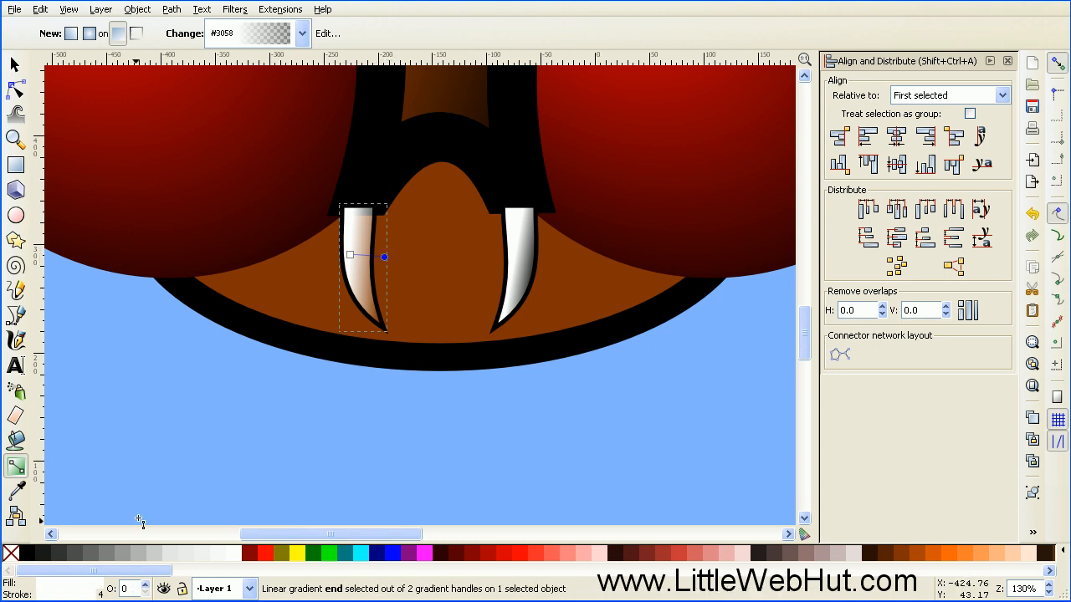
left_click(28, 559)
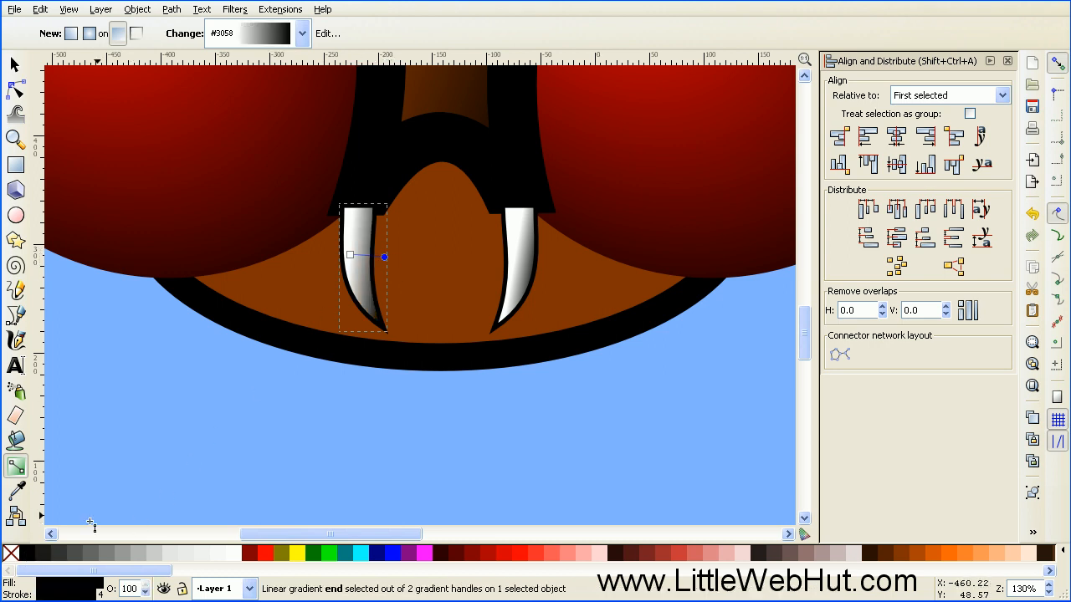
left_click(386, 255)
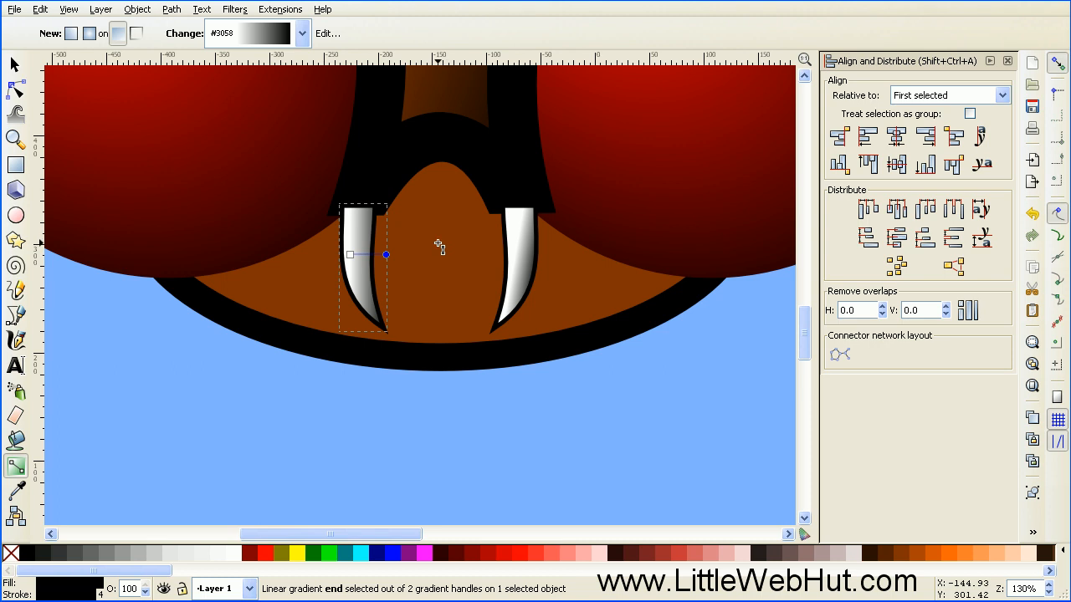
Step: Draw a black rectangle about 770 by 442 px above the left ball and convert it to a path
left_click(70, 10)
mouse_move(76, 30)
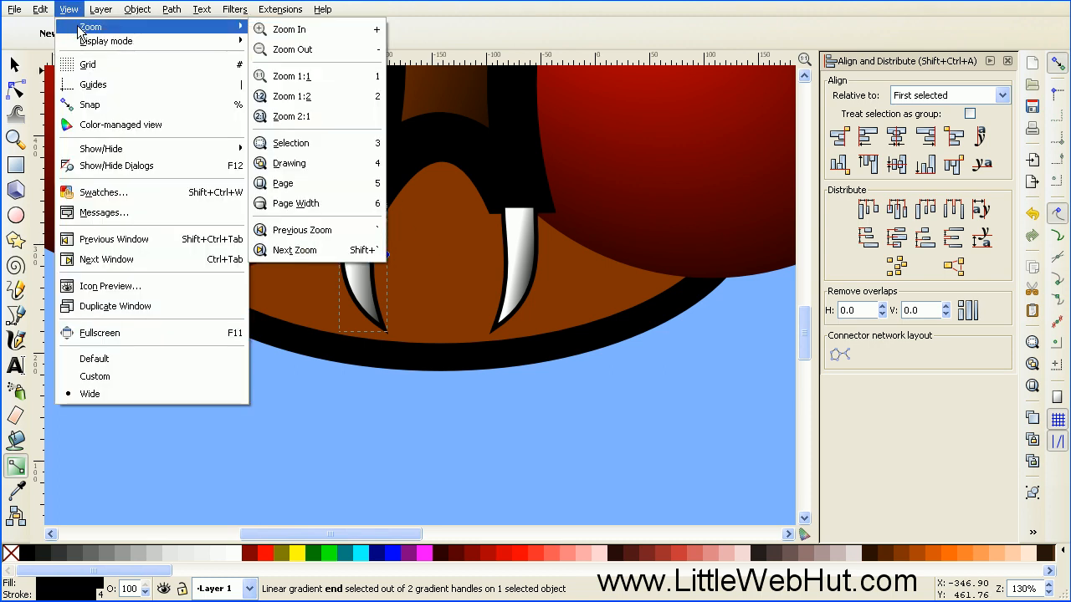
left_click(323, 165)
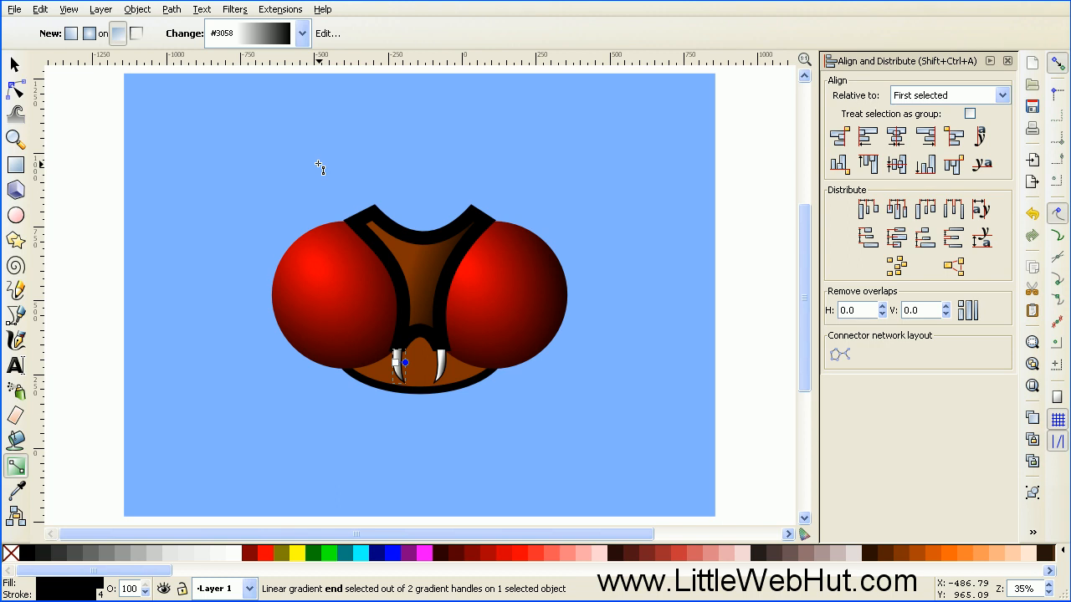
left_click(15, 165)
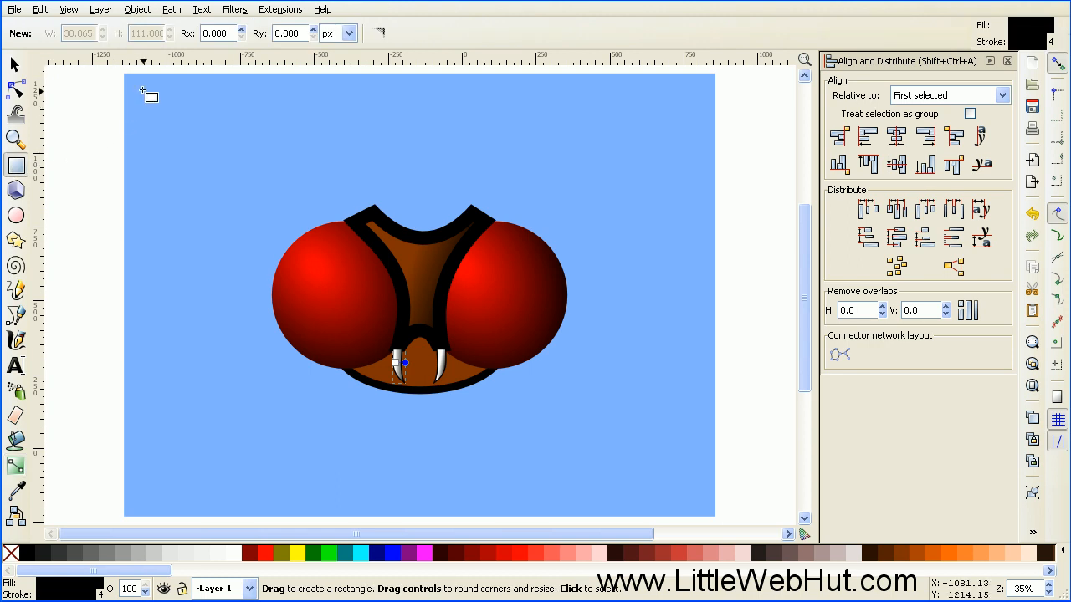
left_click_drag(143, 89, 369, 221)
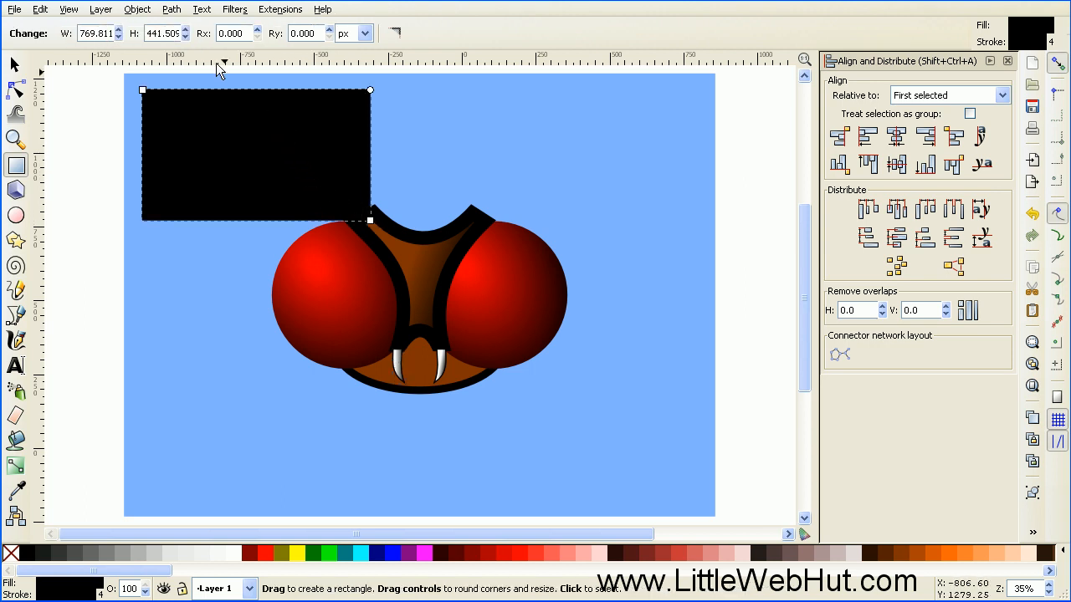
left_click(171, 11)
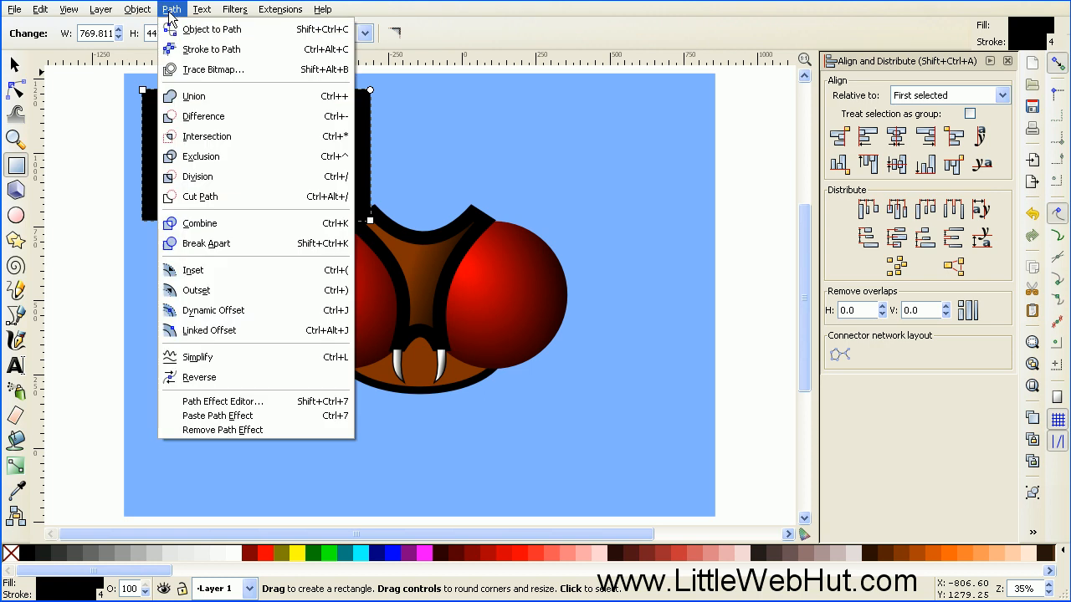
left_click(252, 30)
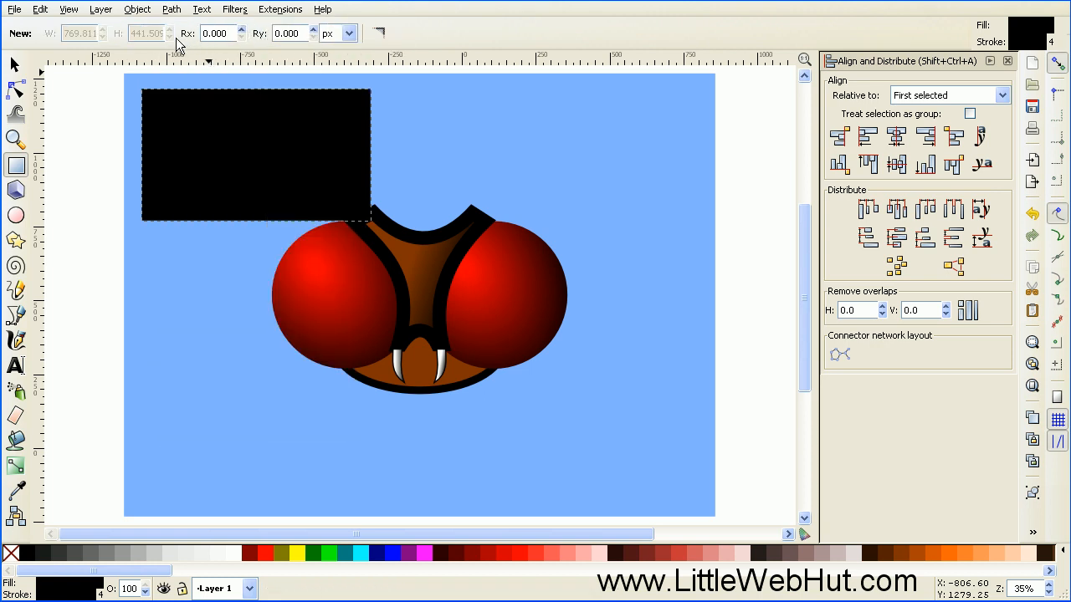
Step: Reshape the black path into a thin bent antenna by moving its corner nodes, adding two nodes along its lower edge, and curving its segments
left_click(18, 92)
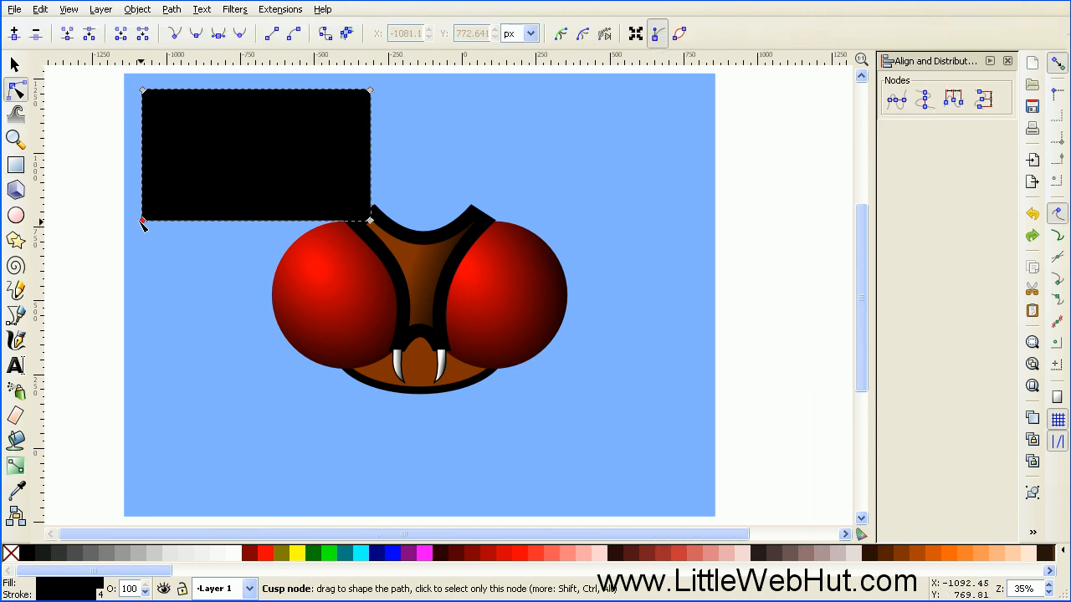
left_click_drag(143, 221, 144, 103)
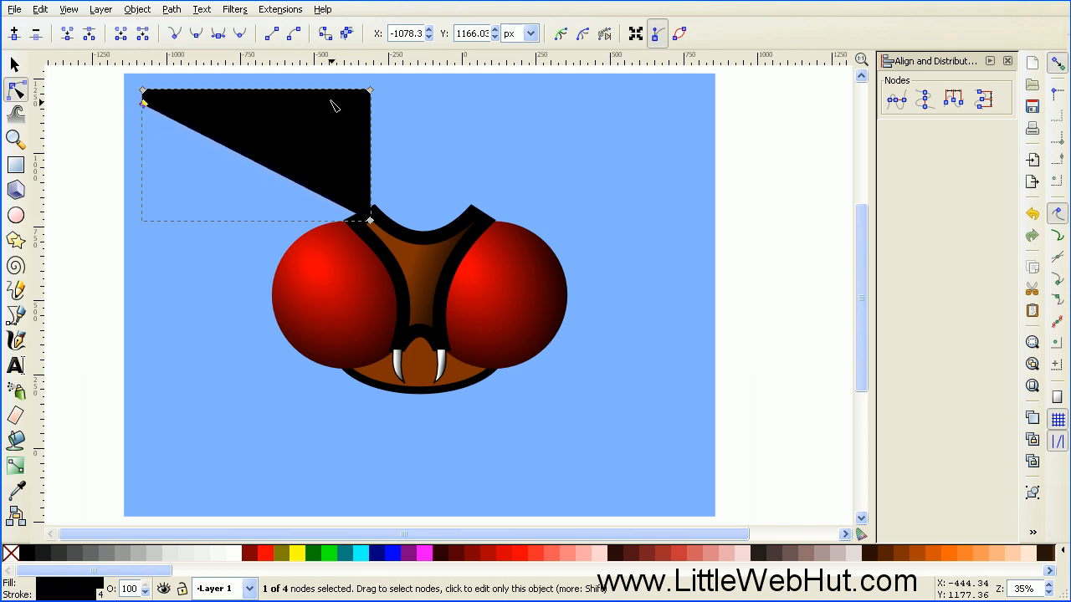
left_click_drag(372, 94, 321, 106)
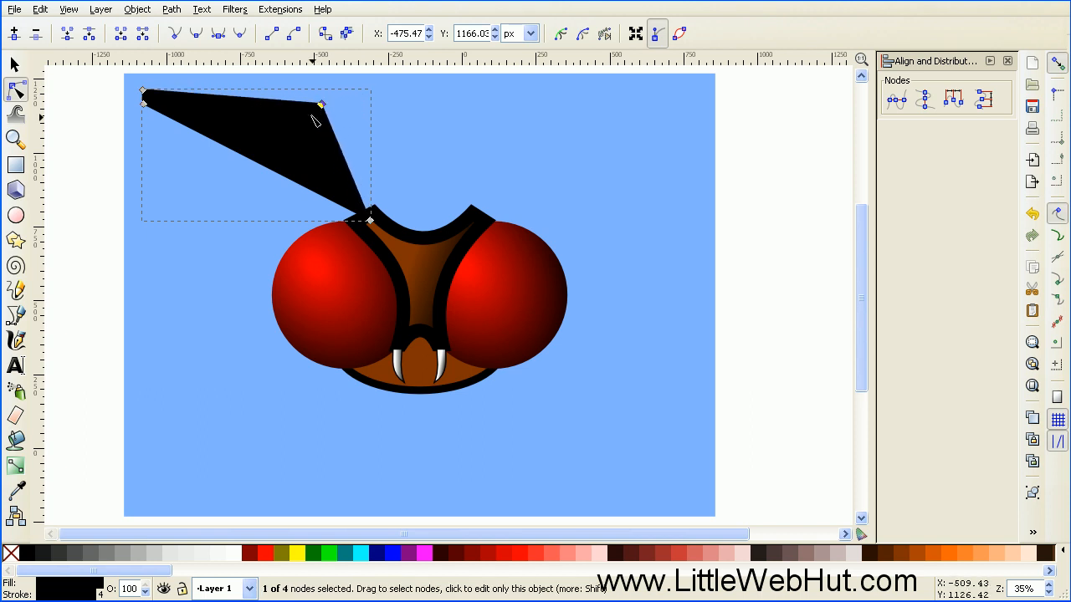
double_click(265, 168)
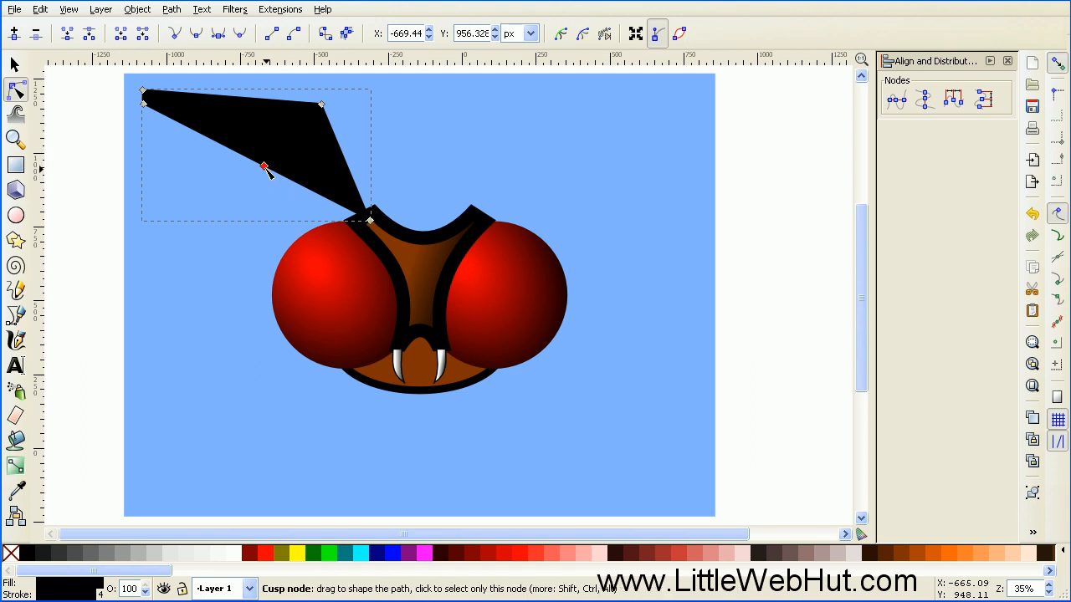
left_click_drag(264, 168, 311, 118)
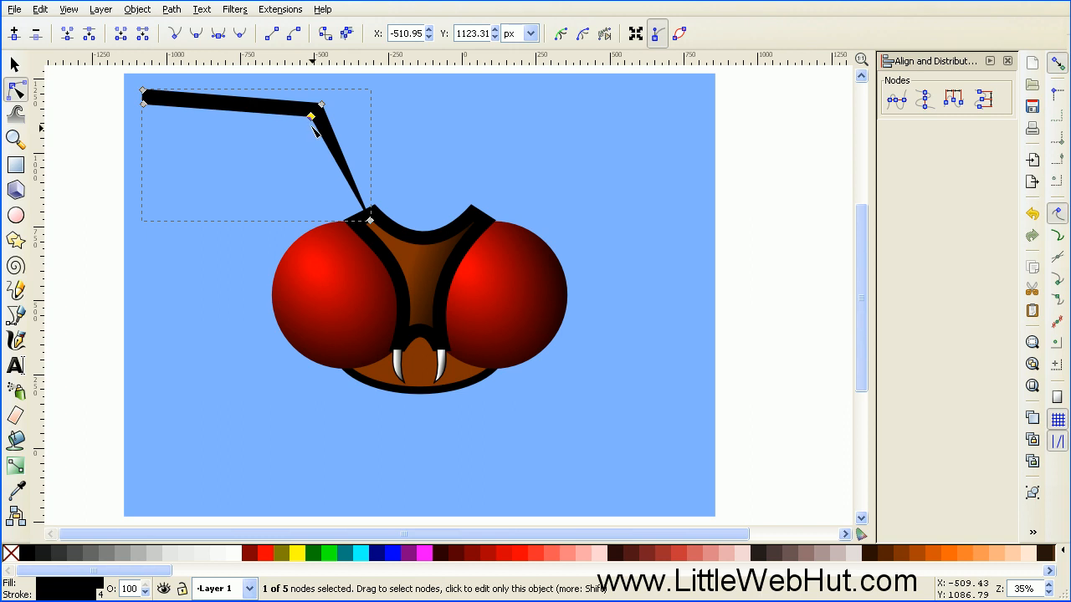
double_click(349, 187)
left_click_drag(350, 187, 360, 220)
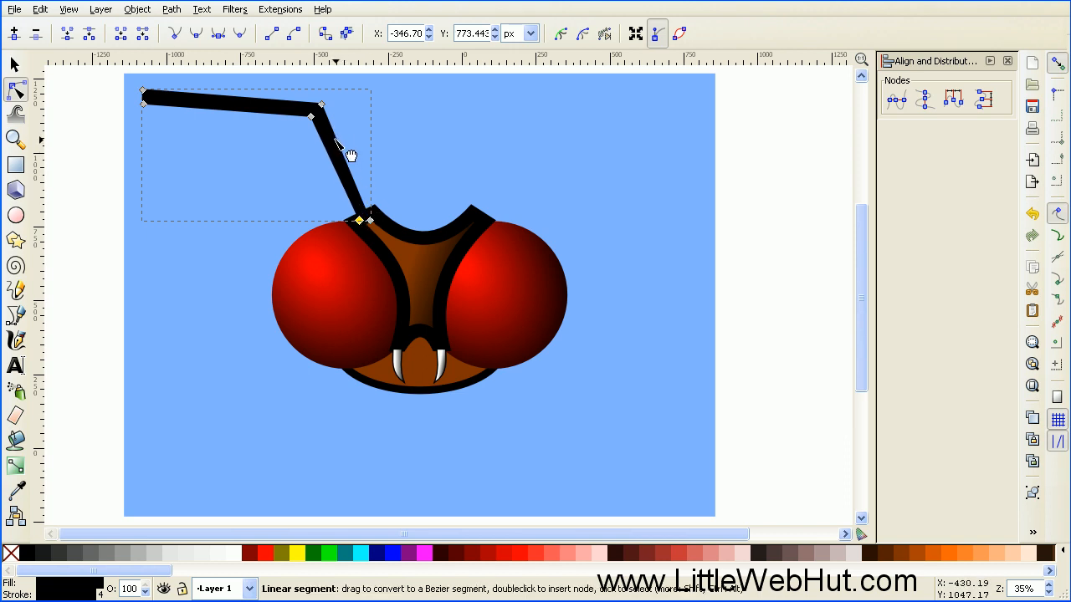
left_click_drag(355, 158, 330, 149)
mouse_move(259, 115)
left_mouse_down()
mouse_move(261, 139)
mouse_move(281, 125)
mouse_move(267, 133)
left_mouse_up()
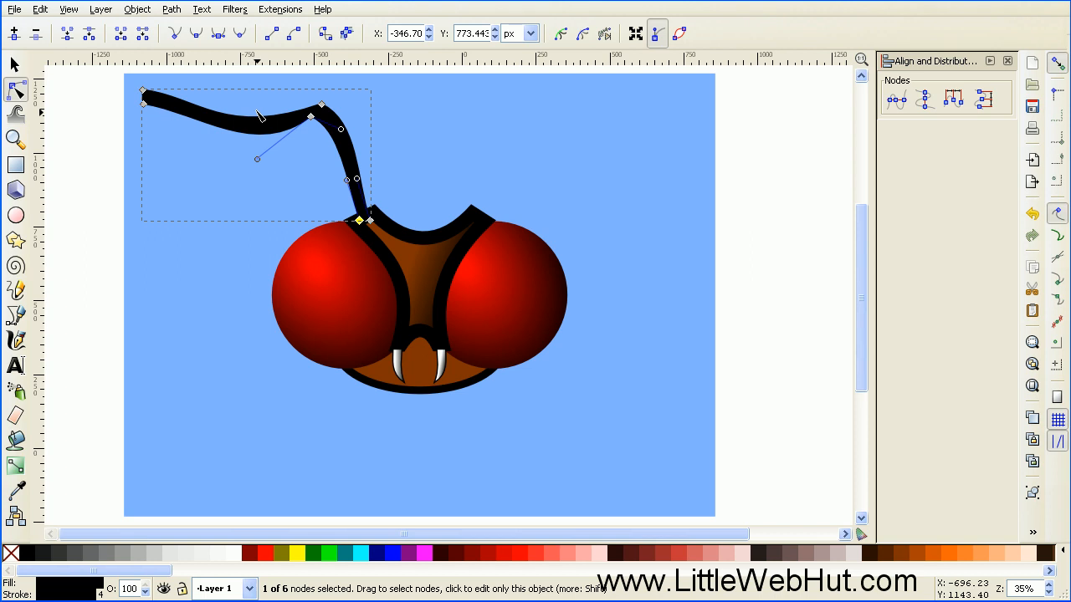
Step: Apply the Bright metal bevel filter to the antenna
left_click(235, 9)
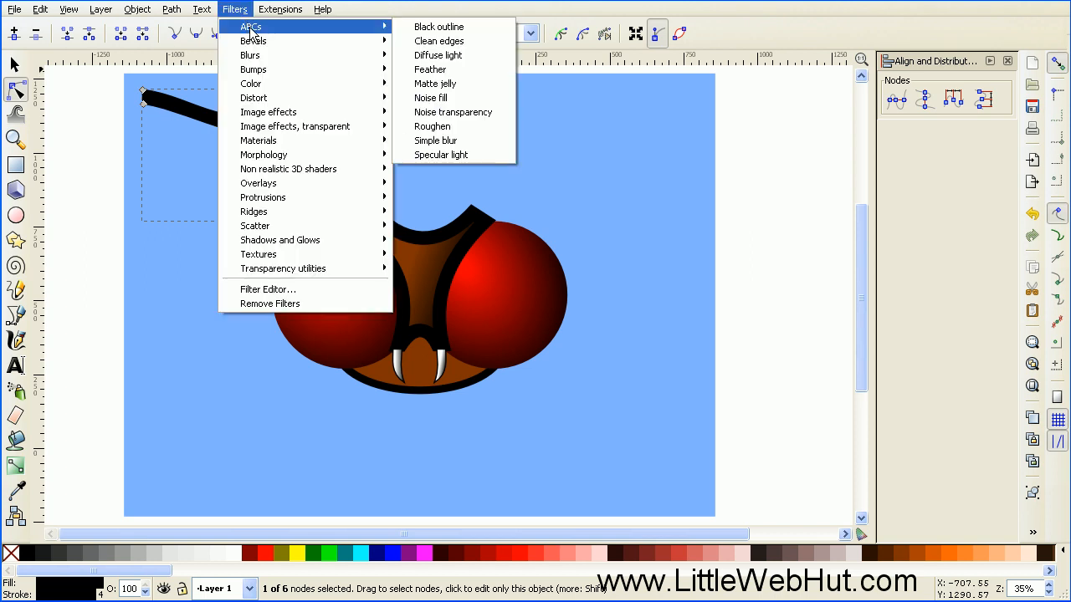
mouse_move(286, 43)
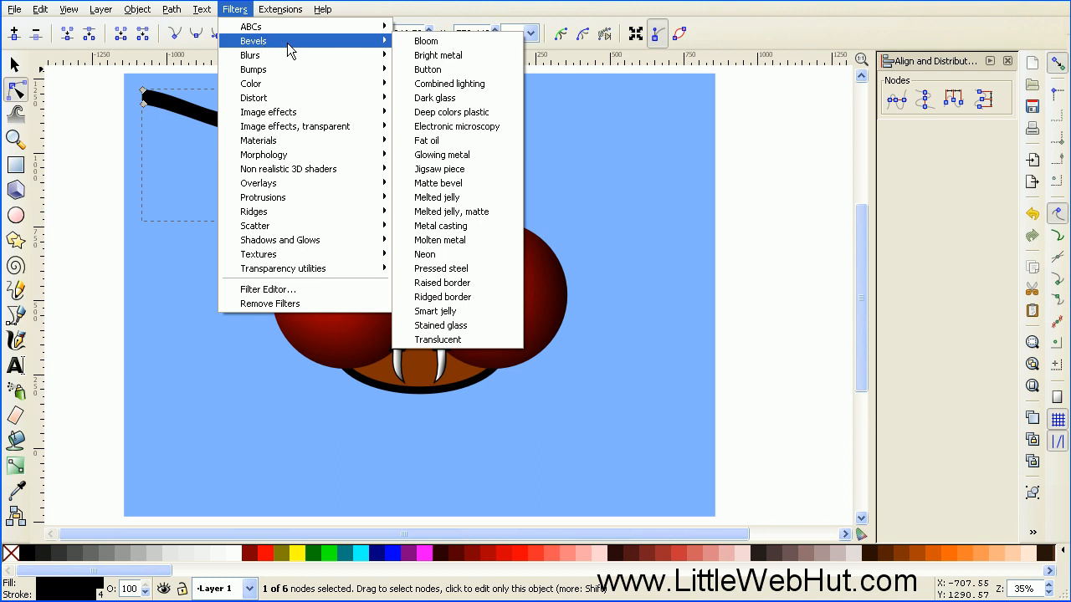
left_click(485, 58)
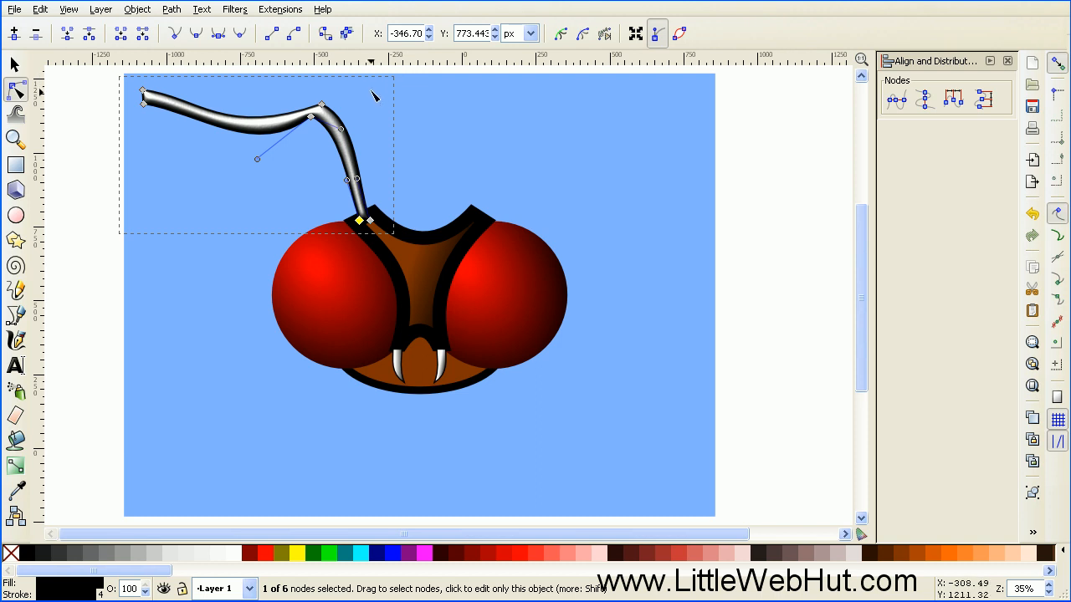
Step: Duplicate the antenna, flip the copy horizontally, and move it about 1124 px right onto the center piece's other upper corner
left_click(15, 65)
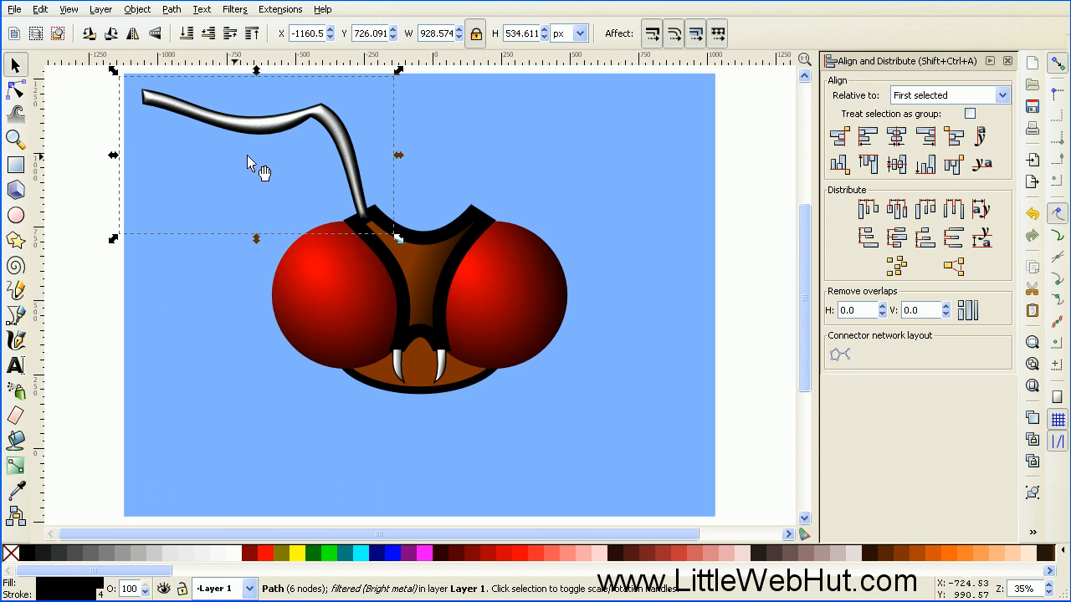
key("ctrl")
left_click(134, 37)
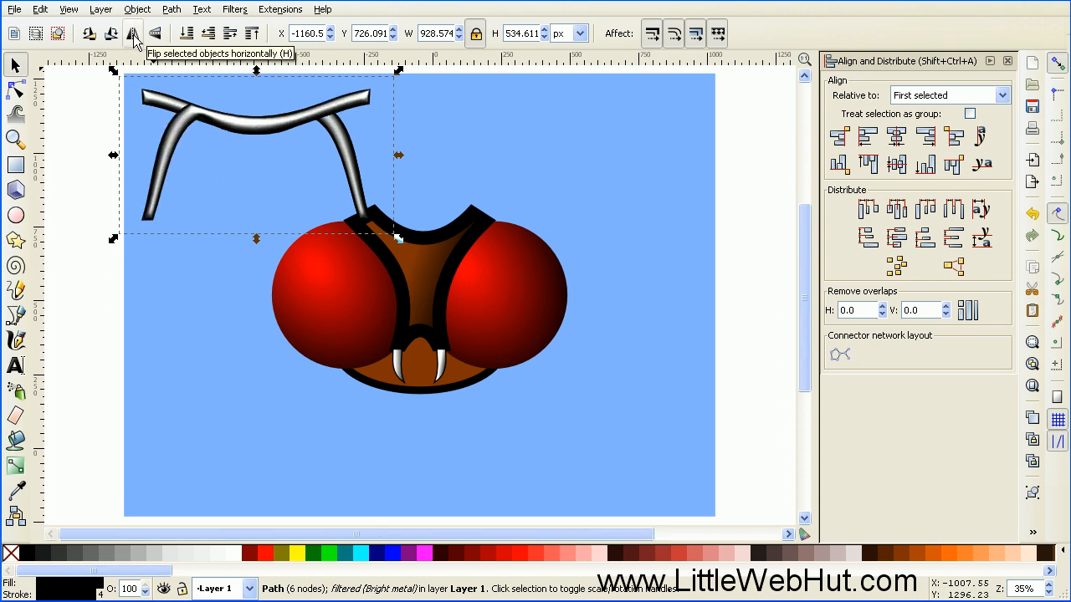
left_click_drag(195, 143, 514, 142)
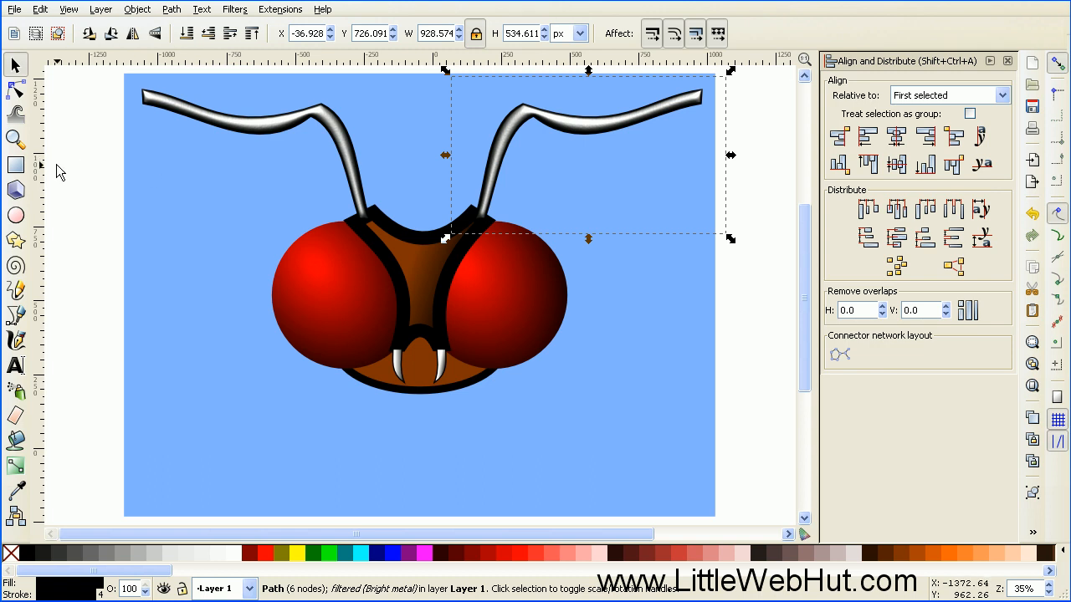
Step: Draw a black rectangle about 945 by 668 px over the left ball and convert it to a path
left_click(21, 167)
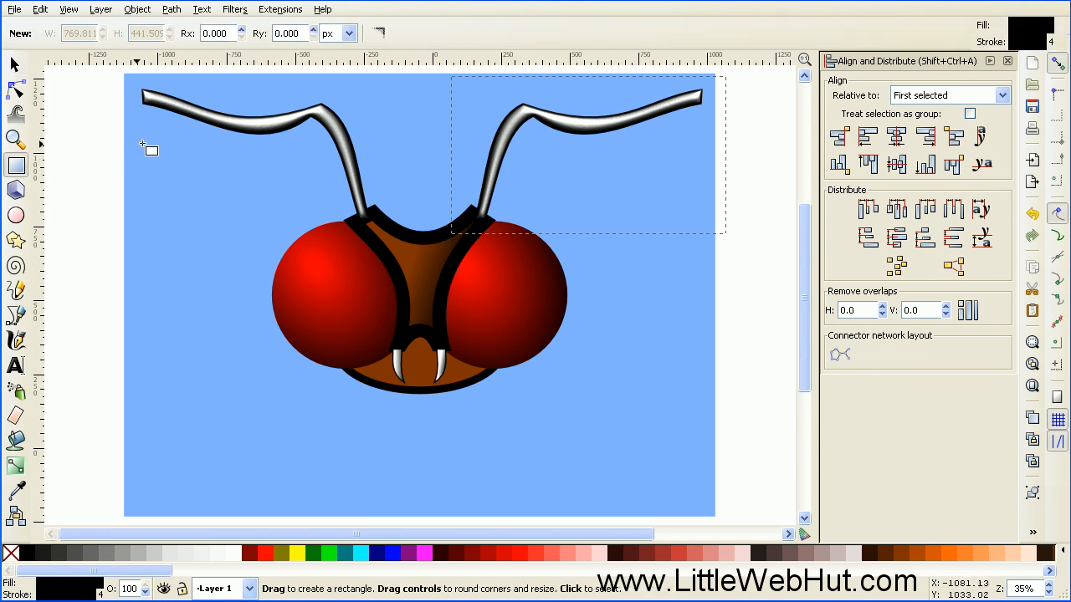
mouse_move(141, 144)
left_mouse_down()
mouse_move(374, 333)
mouse_move(422, 344)
left_mouse_up()
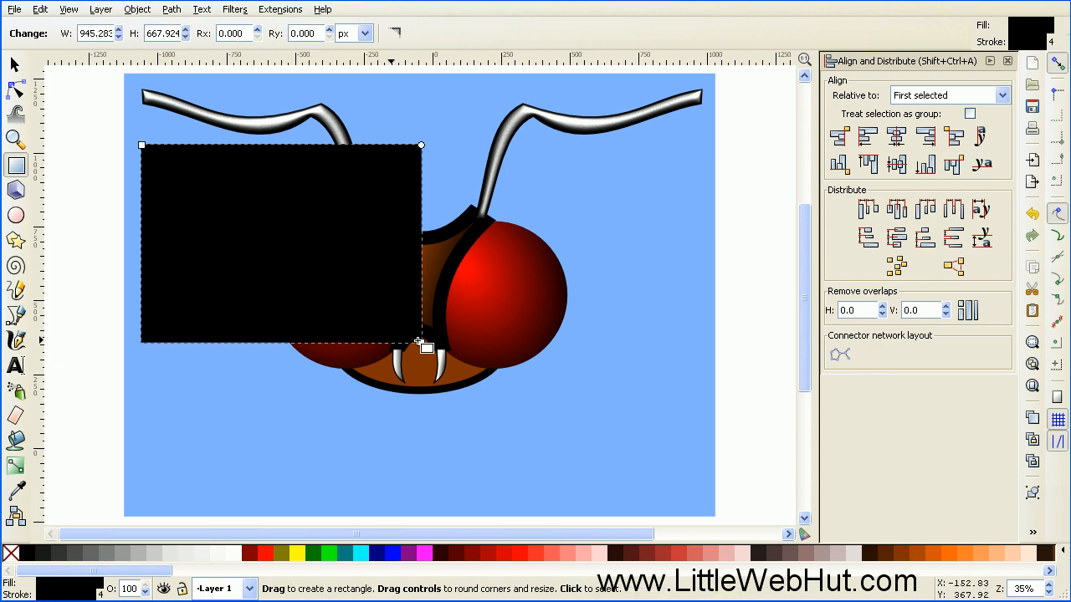
left_click(170, 10)
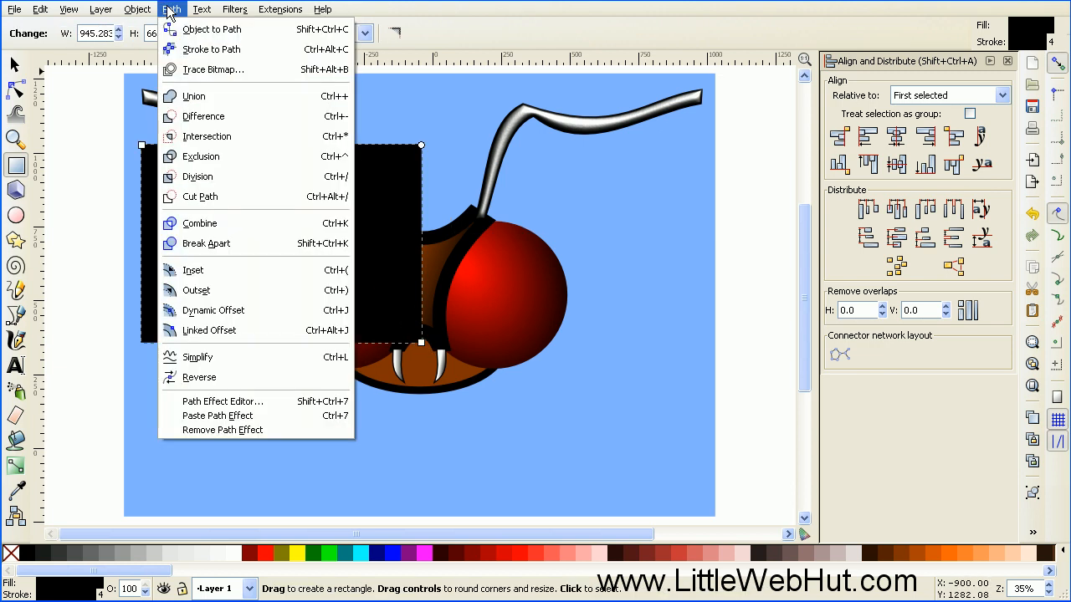
left_click(258, 30)
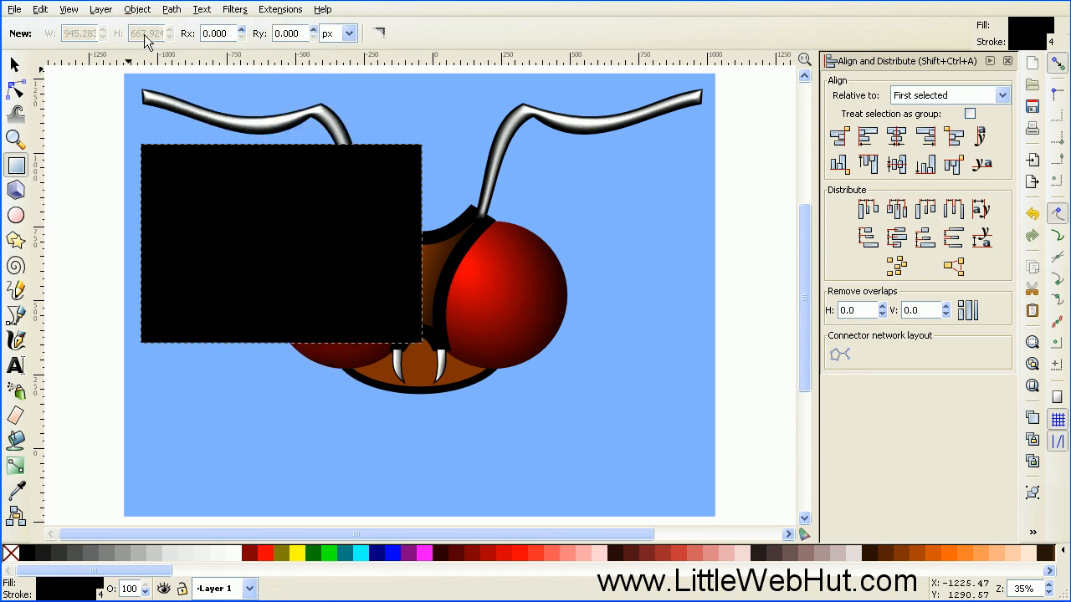
Step: Delete the upper-right node of the large black path
left_click(19, 92)
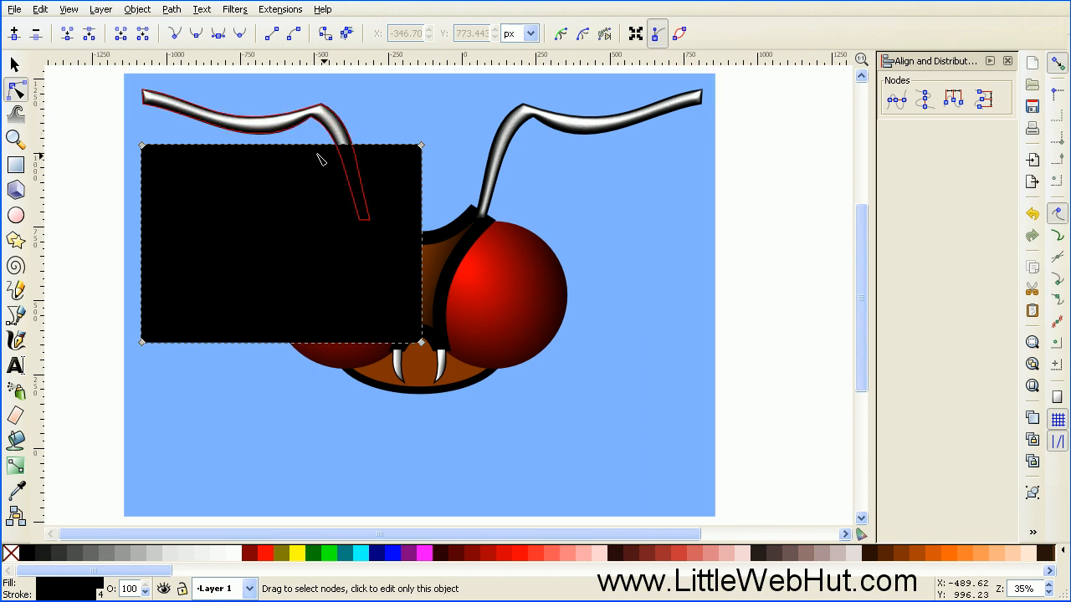
left_click(423, 147)
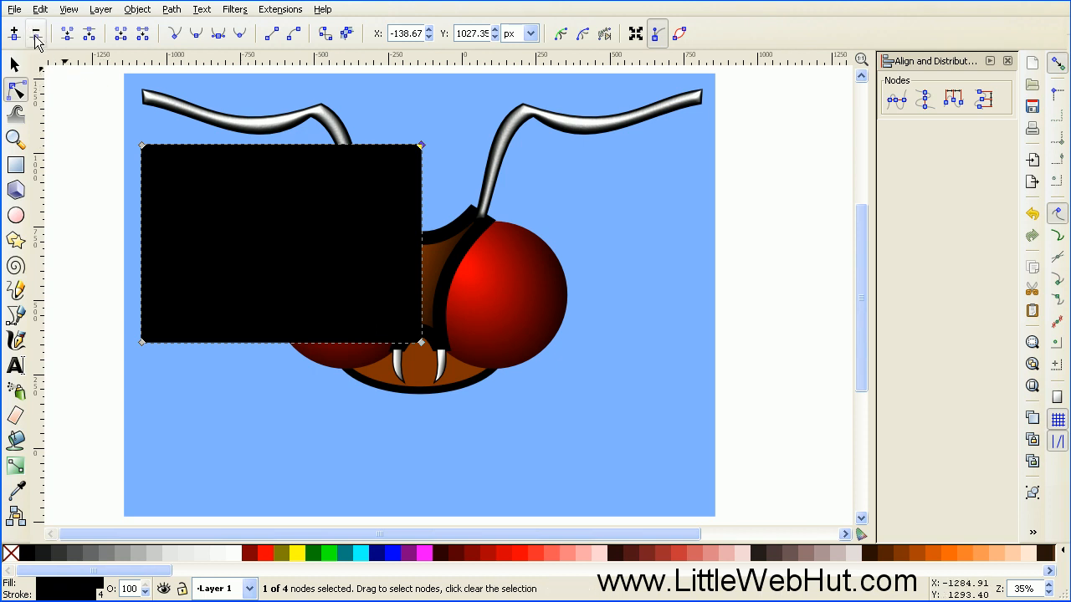
left_click(36, 35)
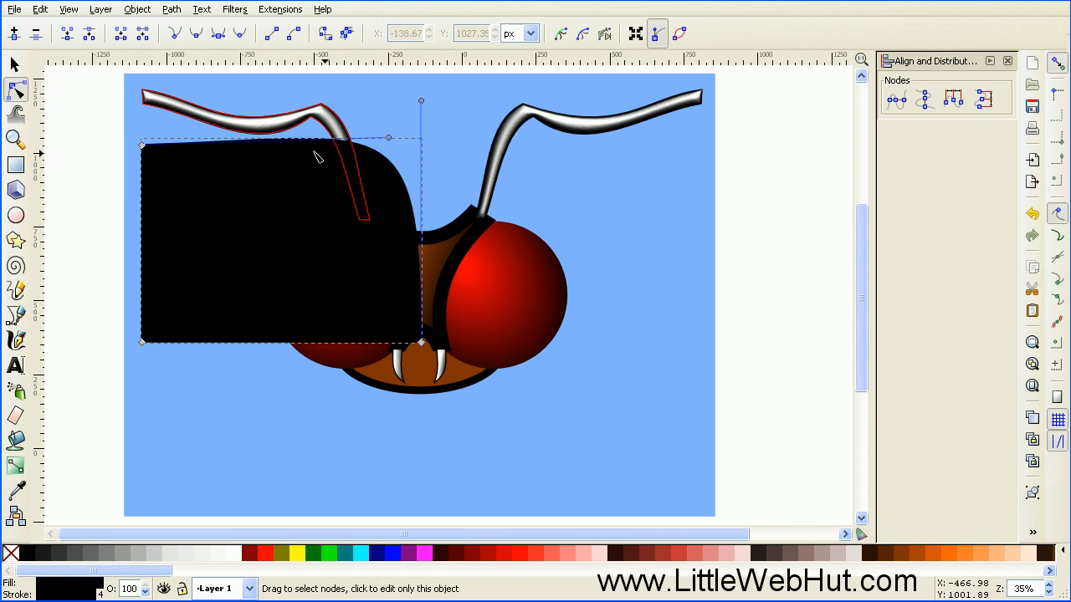
Step: Shape the black path into a wing by smoothing its two left nodes, pulling its diagonal edge inward and moving the lower-left node slightly inward
left_click_drag(393, 167, 306, 235)
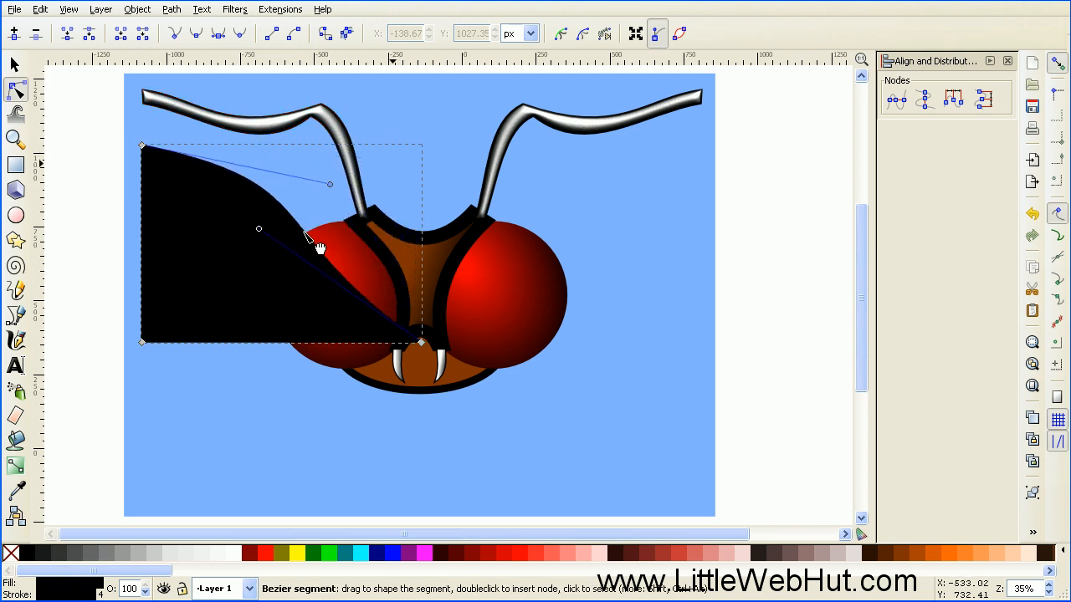
left_click(143, 147)
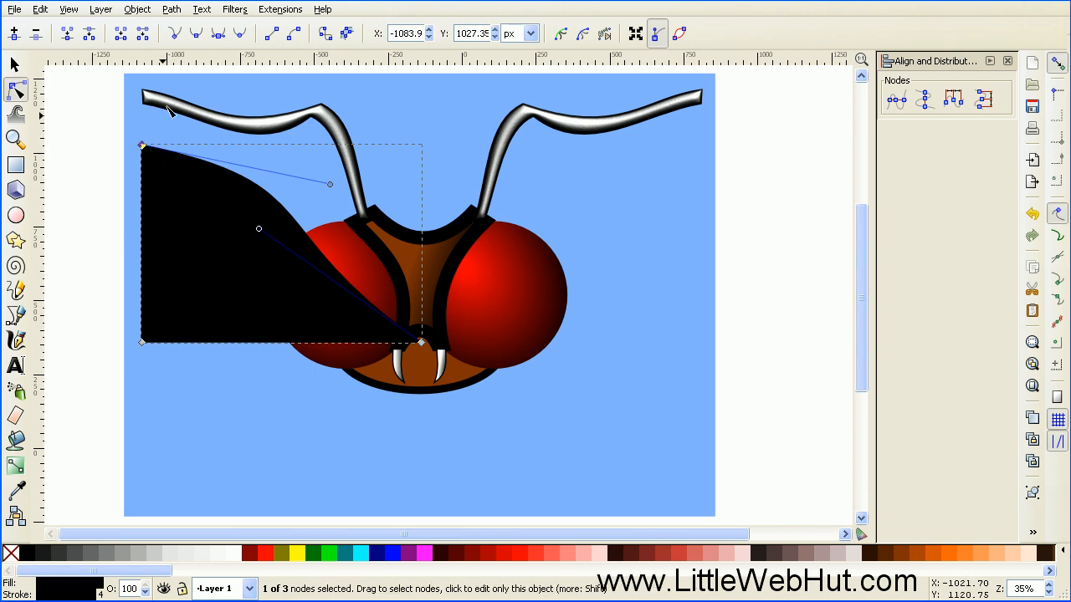
left_click(196, 37)
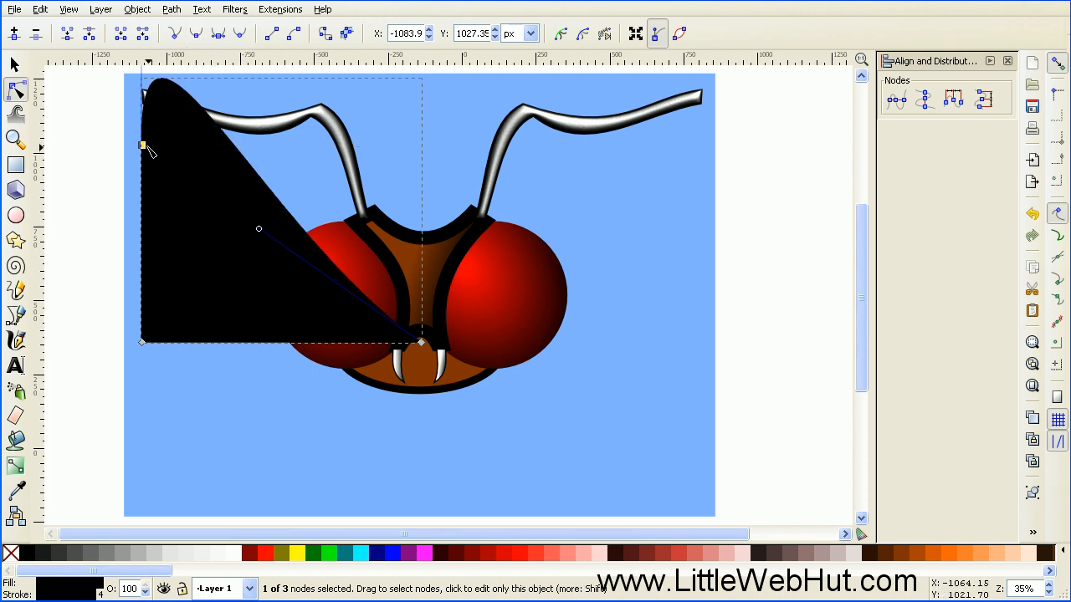
left_click(144, 345)
left_click(198, 37)
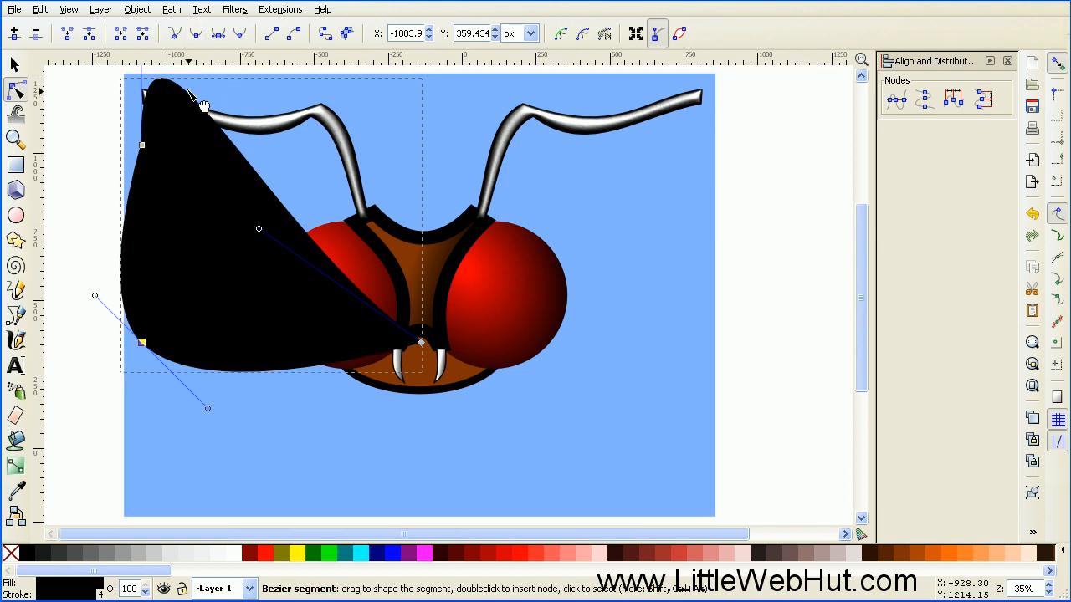
left_click_drag(202, 105, 201, 174)
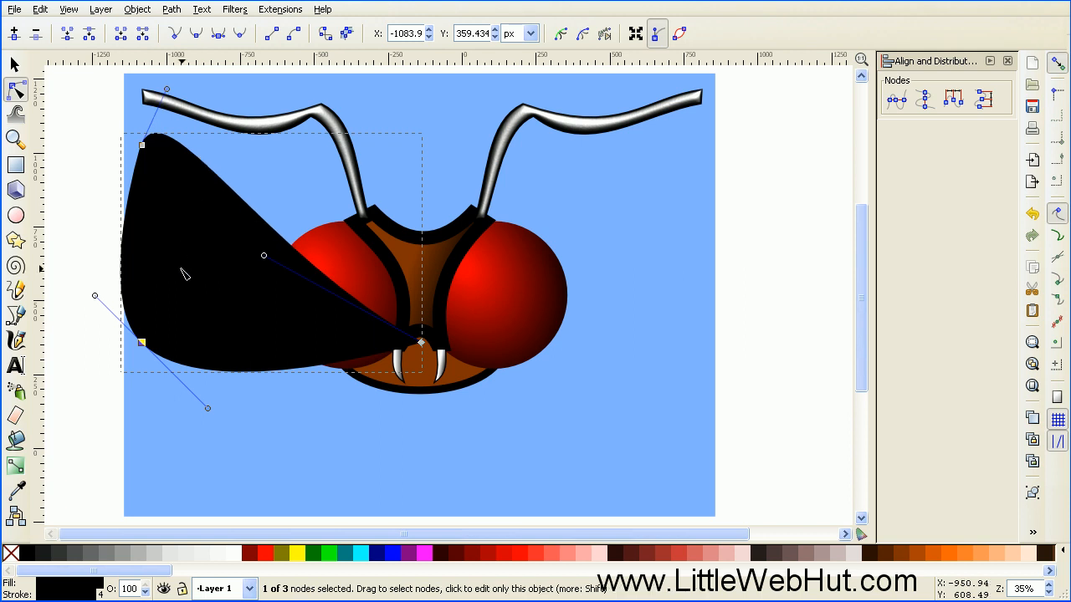
left_click_drag(183, 366, 163, 341)
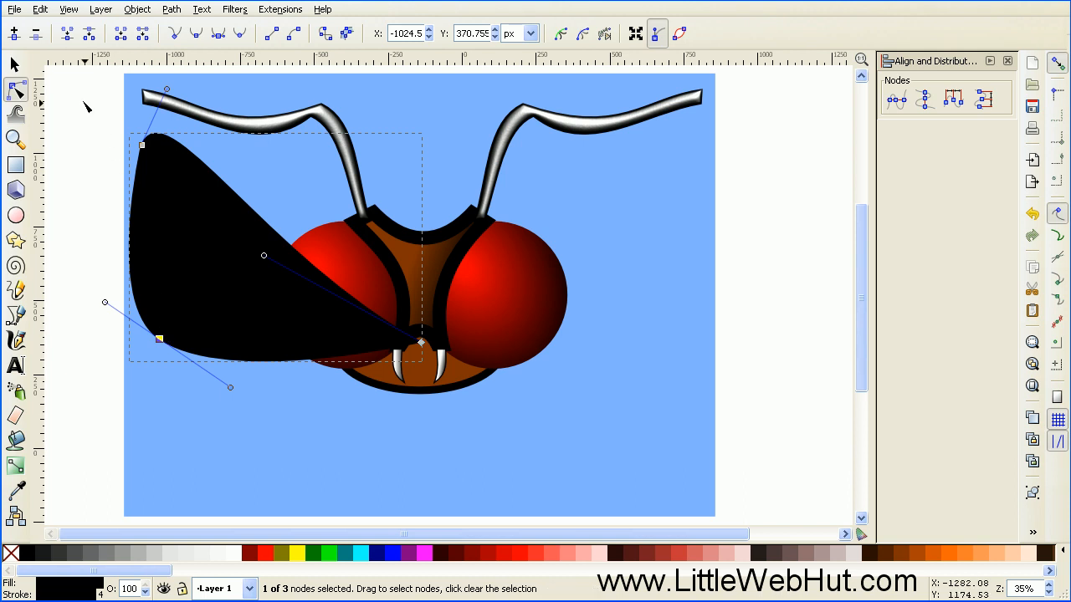
Step: Fill the wing path with white and remove its stroke
left_click(16, 66)
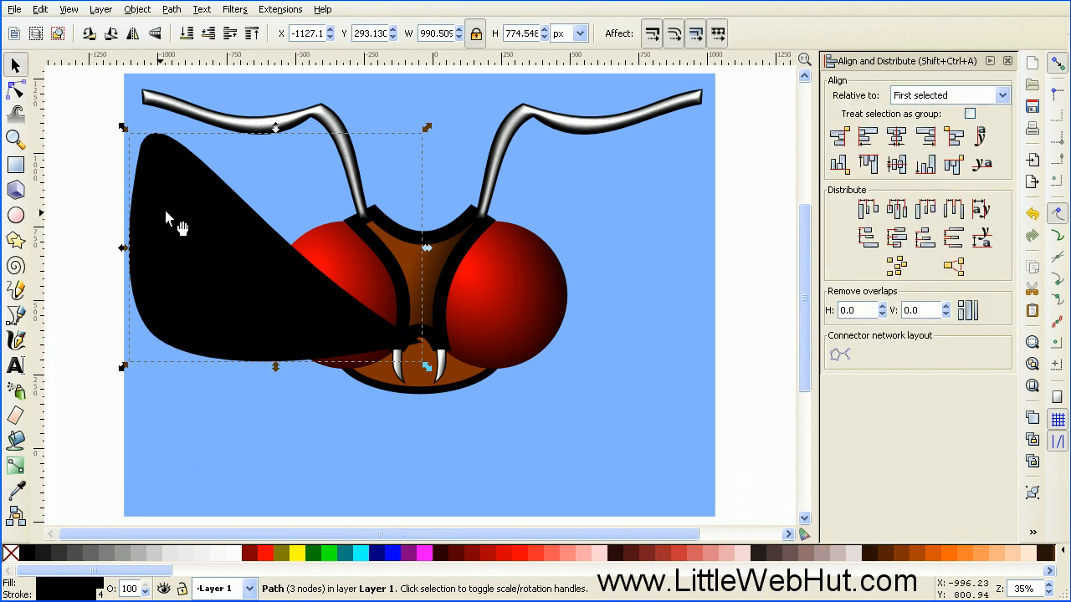
left_click(235, 557)
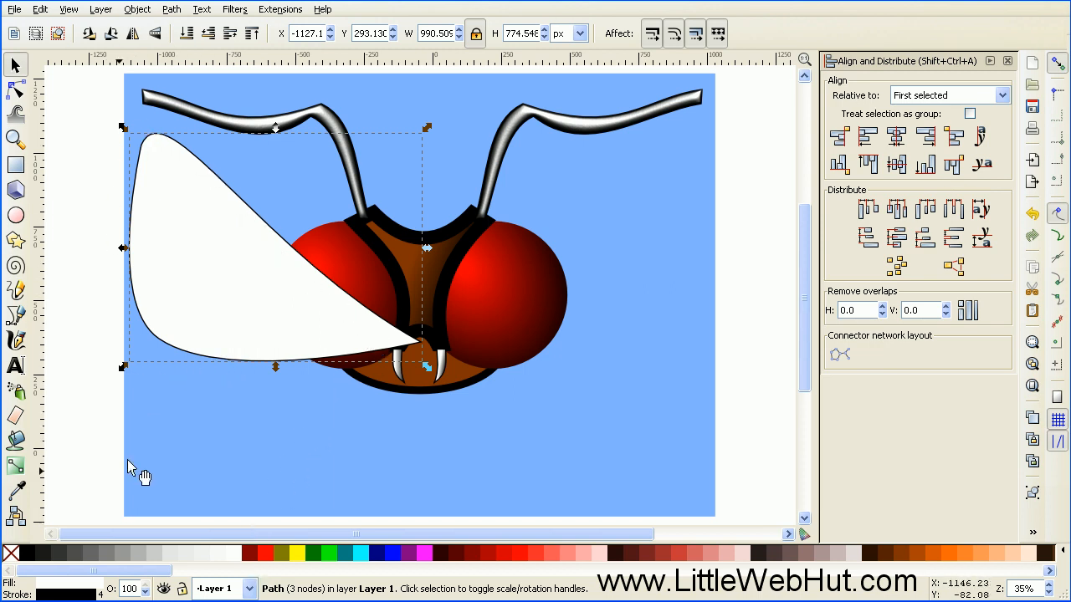
right_click(90, 596)
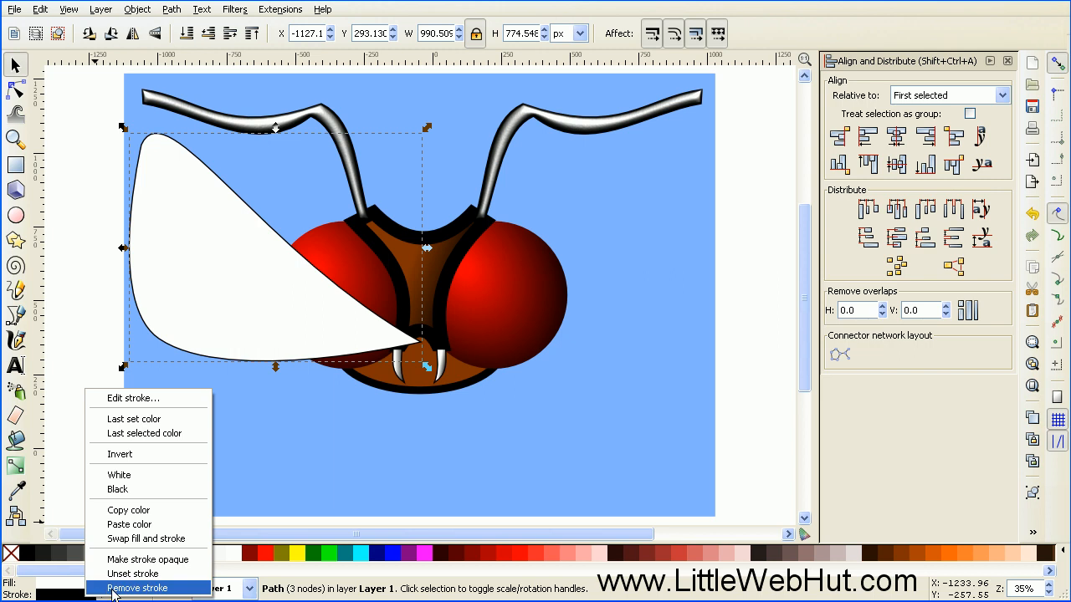
left_click(117, 589)
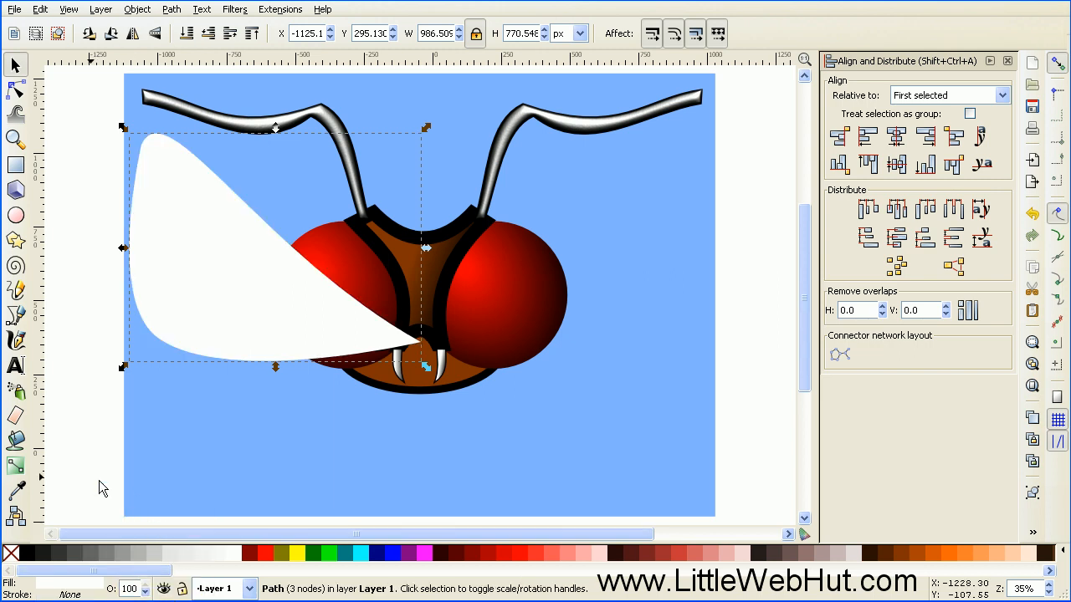
Step: Apply a vertical linear gradient to the wing, running from white near its upper tip to black just below its lower edge
left_click(15, 465)
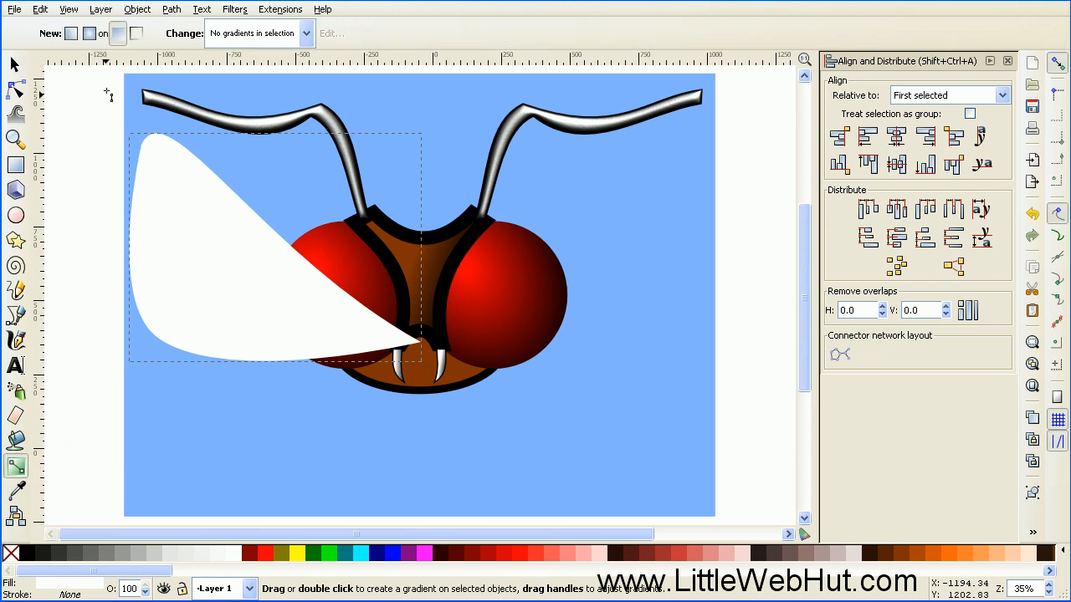
left_click_drag(167, 171, 165, 386)
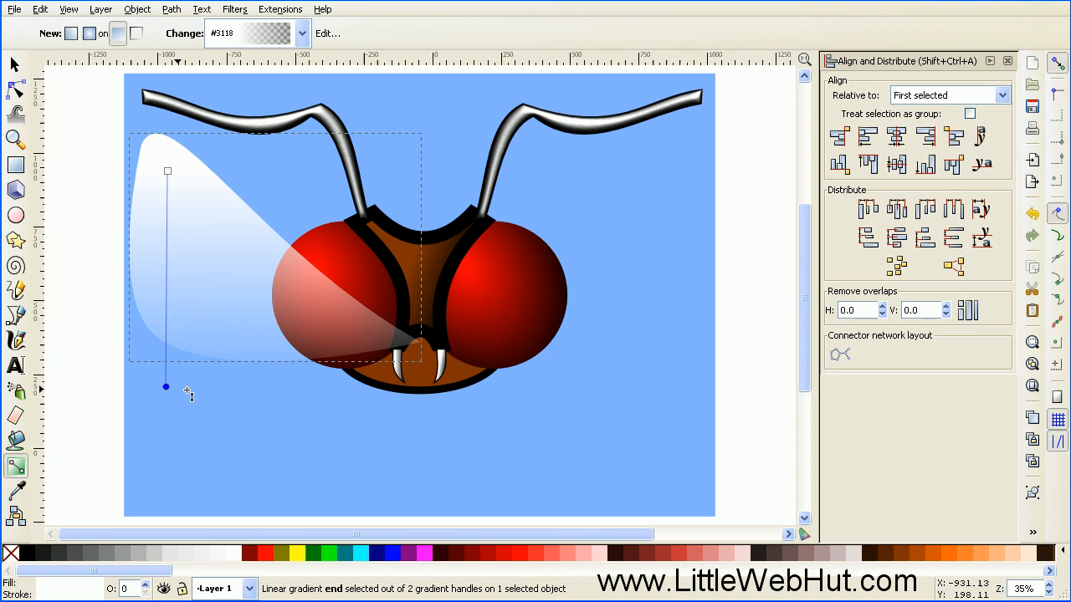
left_click(26, 554)
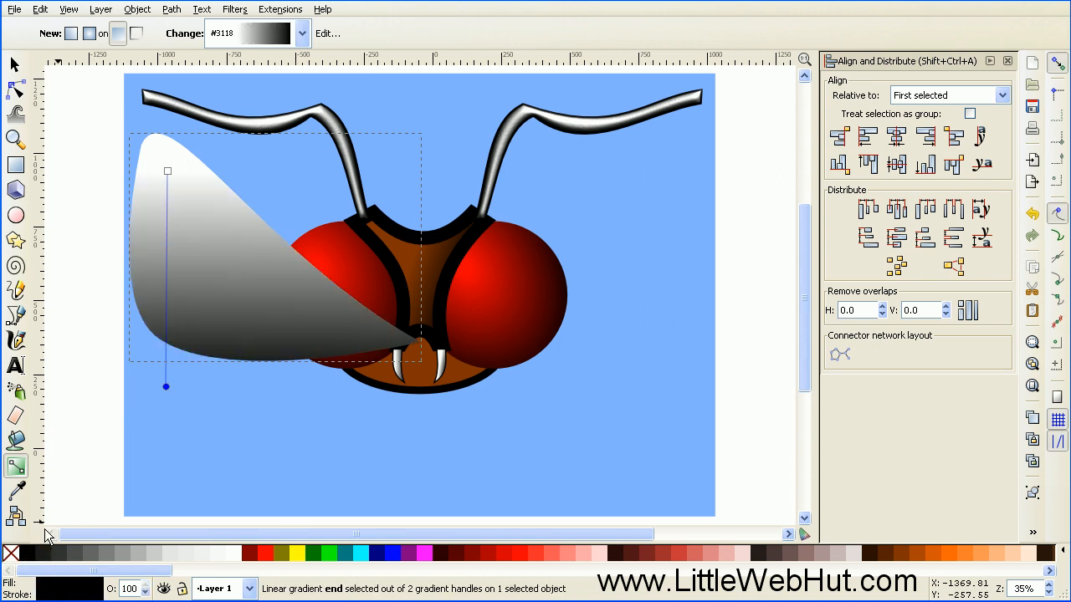
Step: Draw four thin freehand vein lines on the wing, one main line with three branches spreading toward the outer edge
left_click(17, 290)
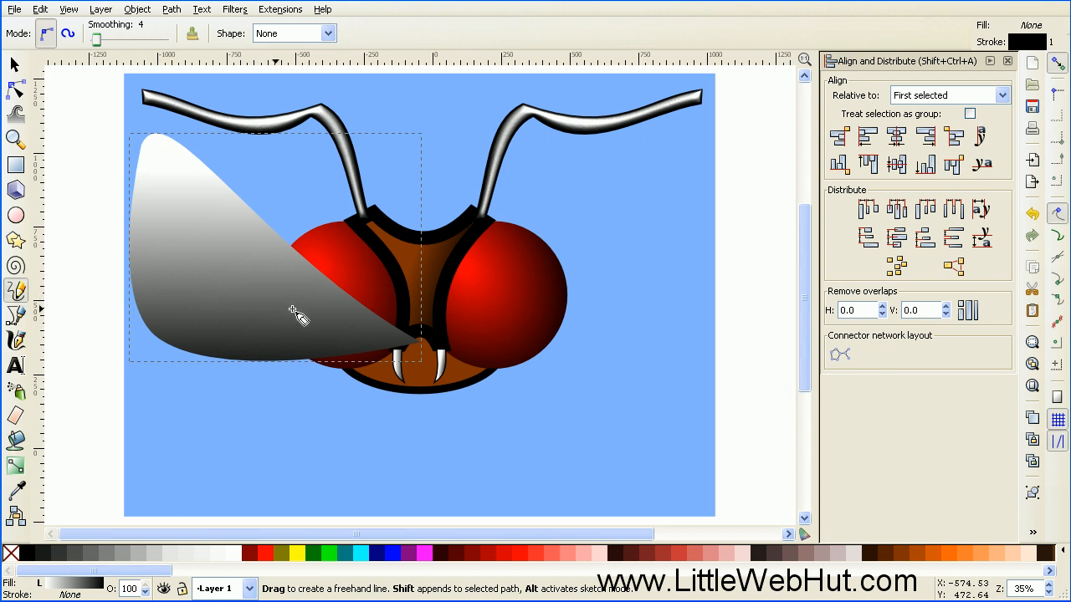
left_click_drag(292, 309, 162, 237)
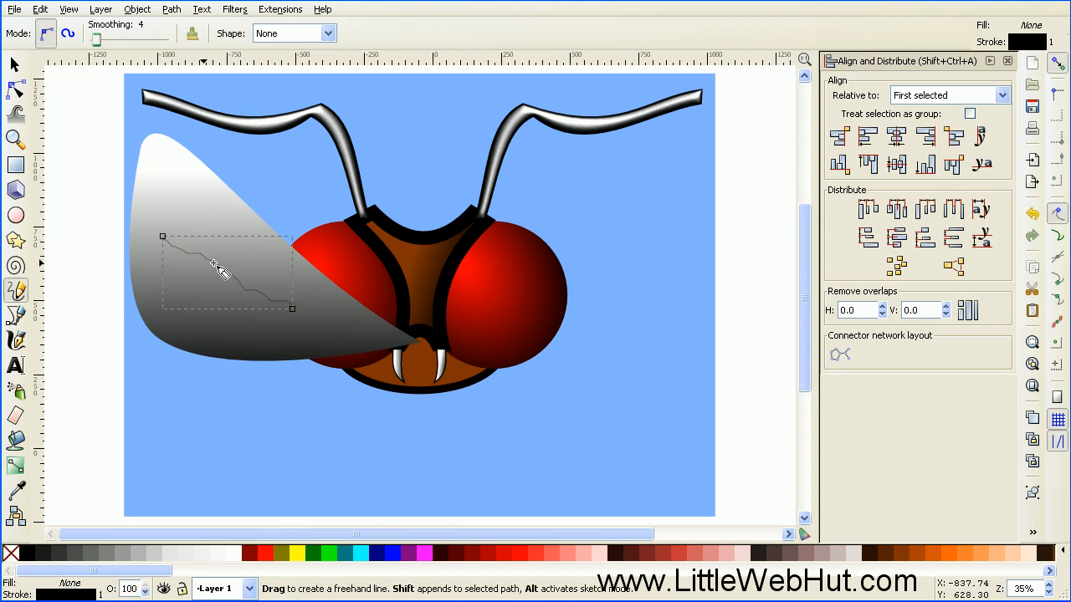
left_click_drag(214, 265, 165, 266)
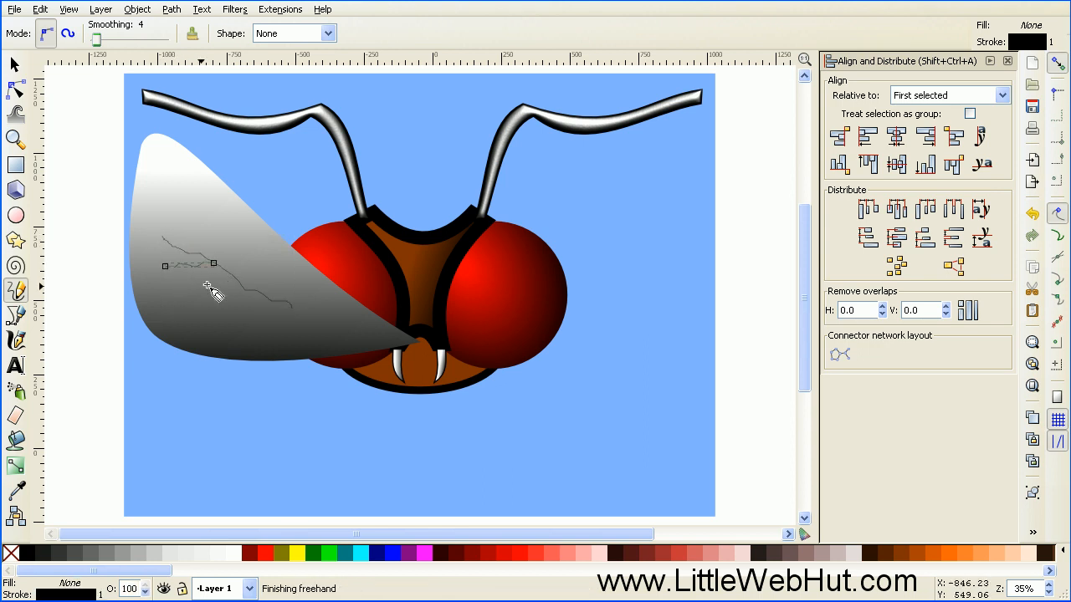
left_click_drag(242, 283, 191, 209)
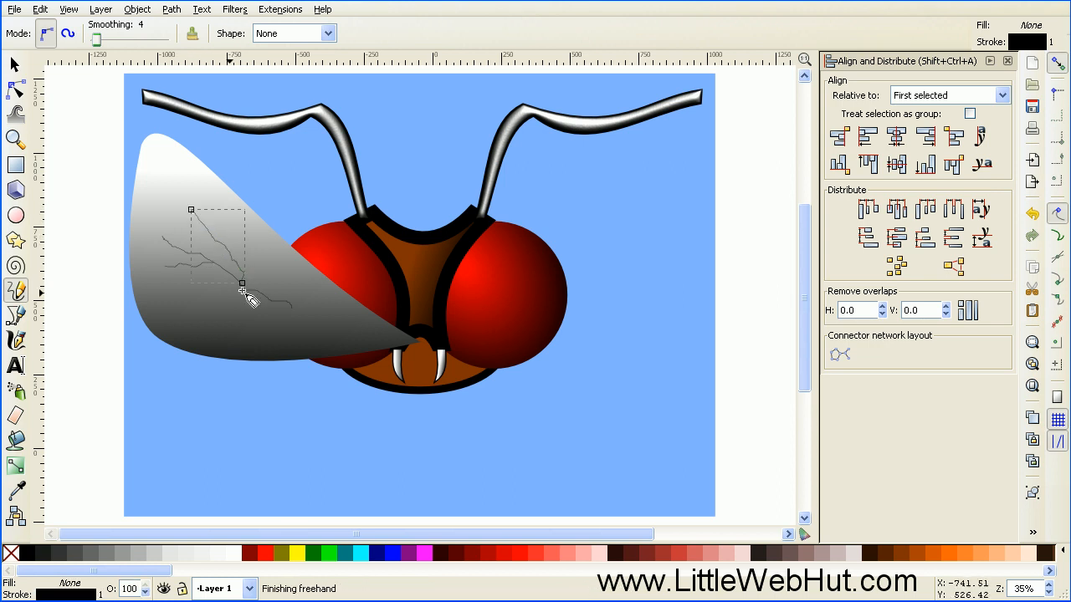
left_click_drag(262, 295, 181, 300)
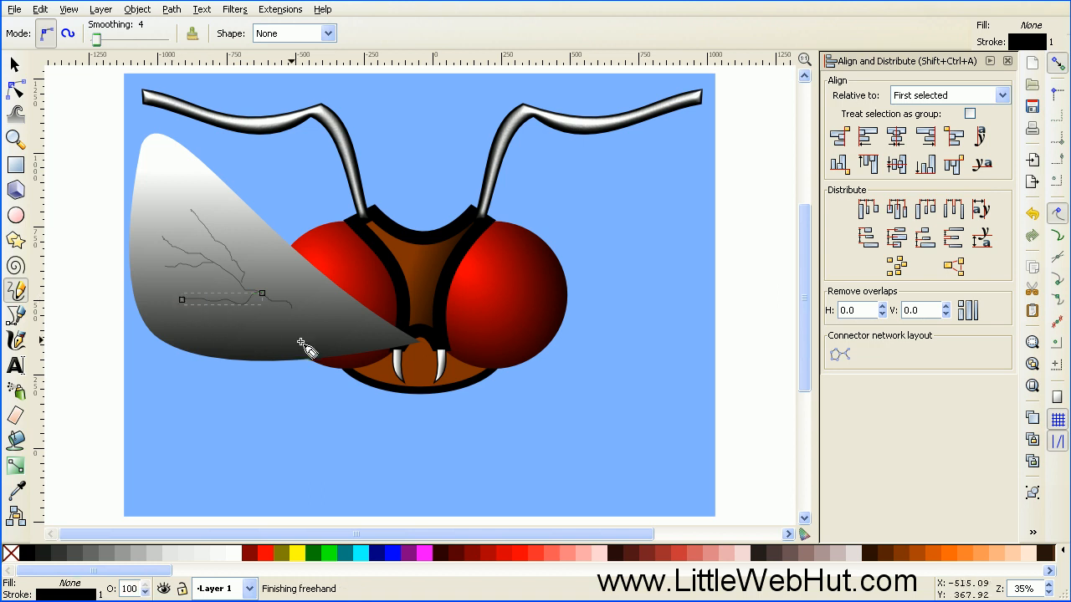
Step: Give the four vein lines a white stroke and group them with the wing
left_click(15, 65)
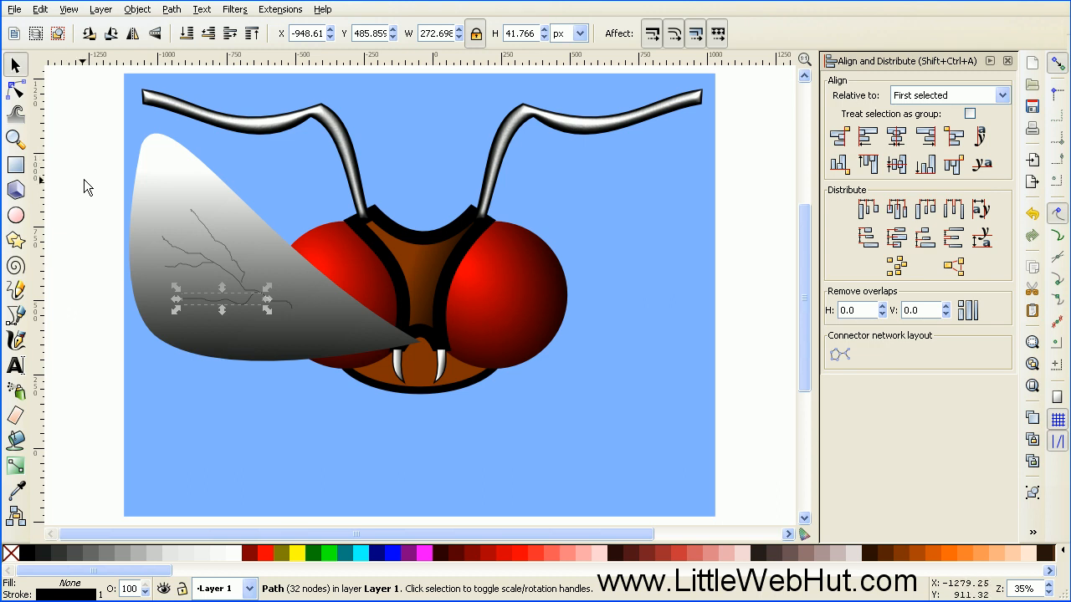
left_click_drag(75, 179, 301, 338)
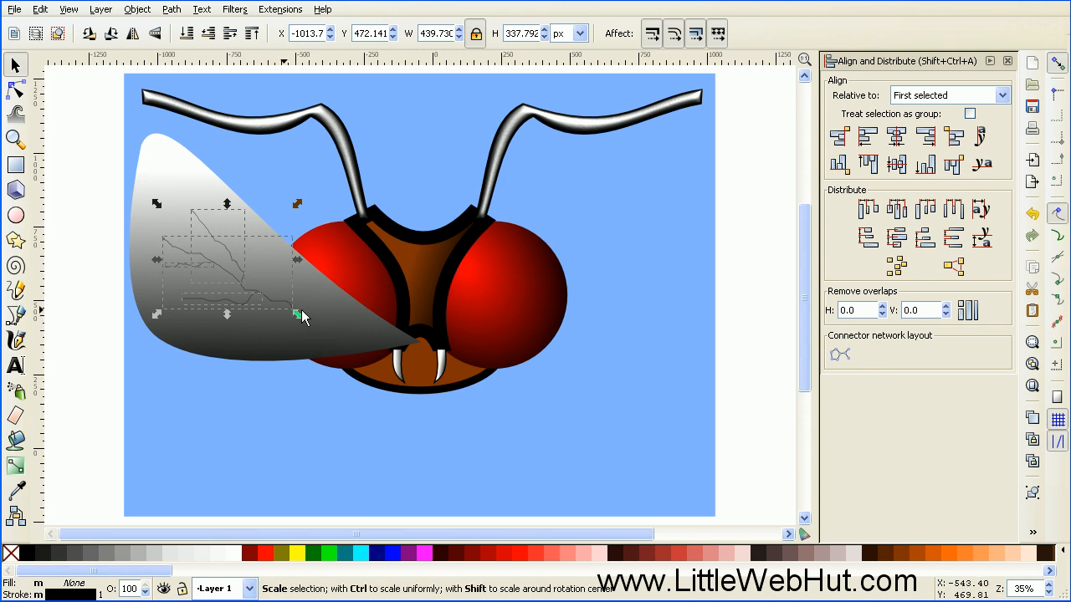
key("shift")
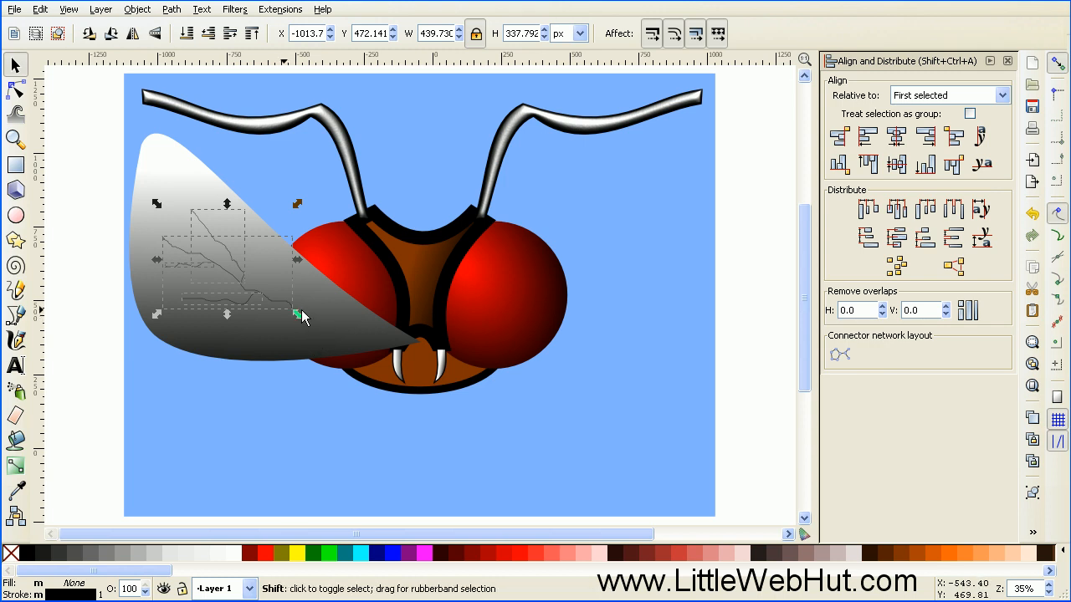
left_click(236, 552, "shift")
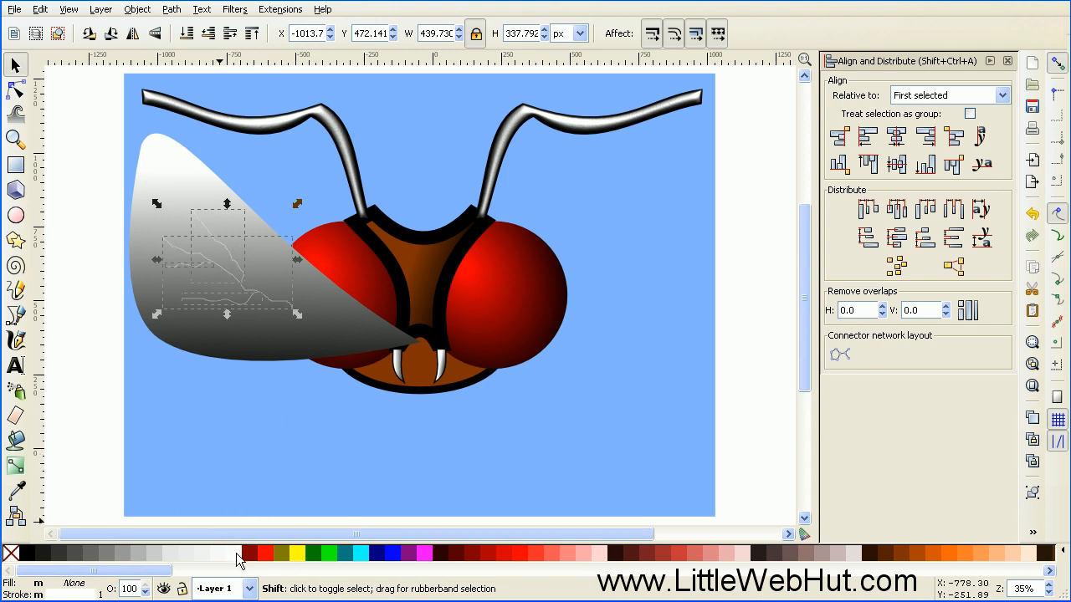
left_click(263, 345, "shift")
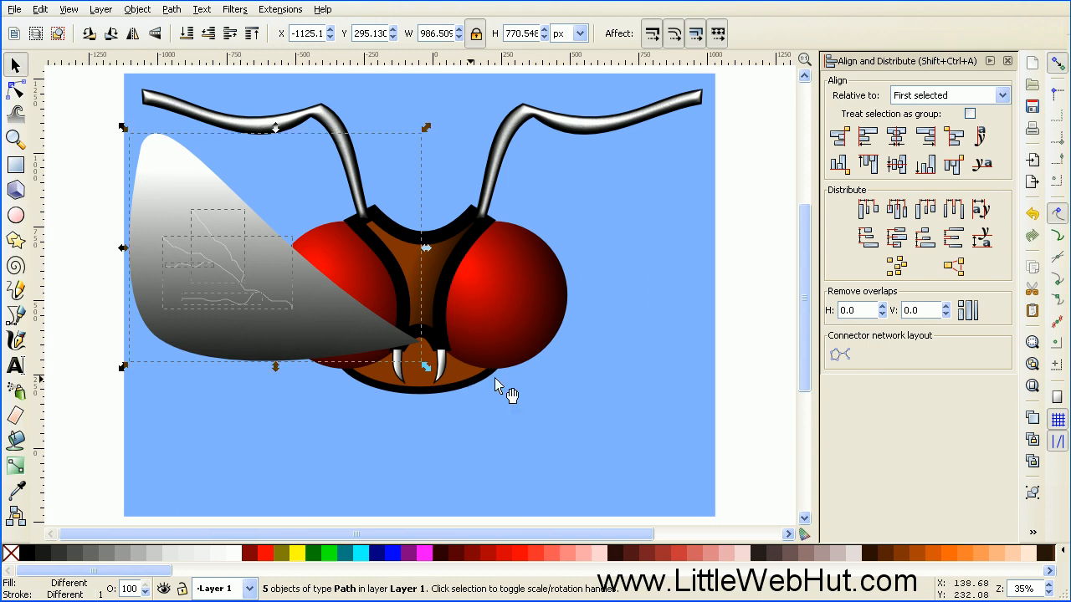
left_click(1034, 494)
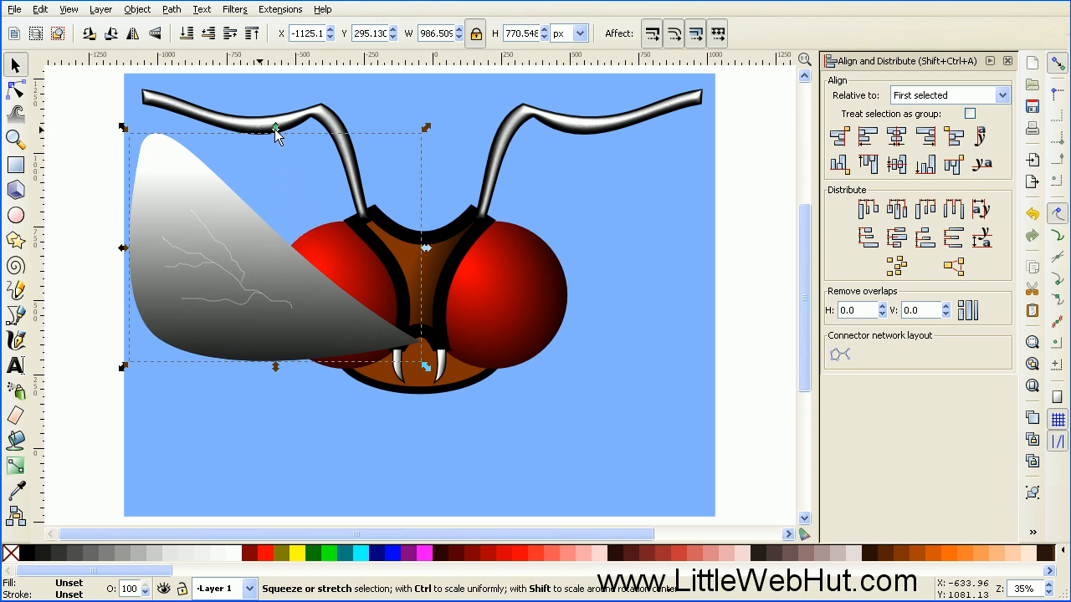
Step: Make a duplicate of the wing group scaled to about 938 by 348 px and group it with the original wing
left_click_drag(274, 130, 272, 244)
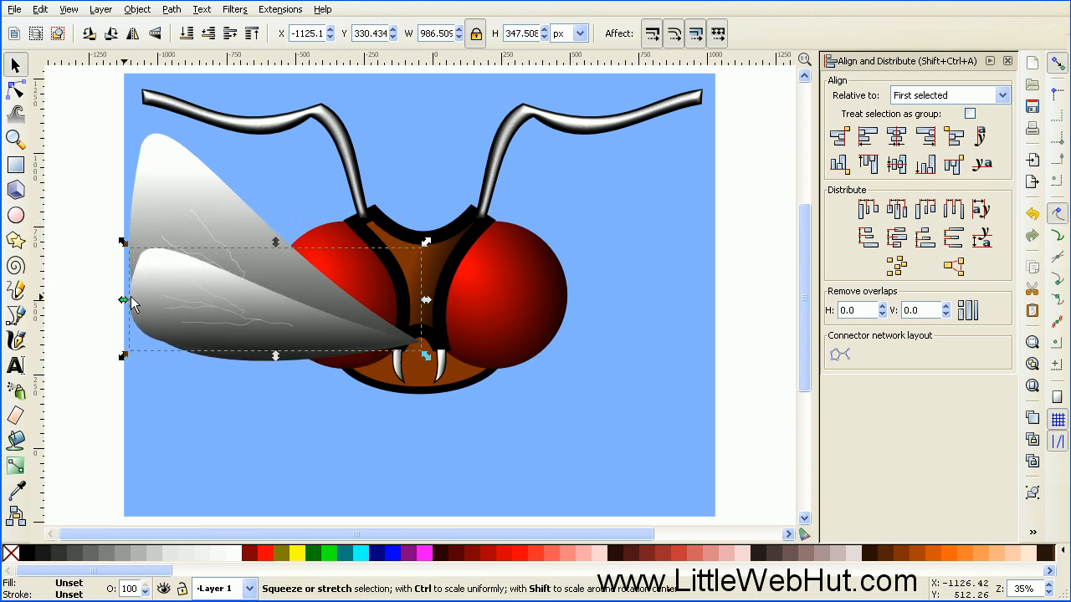
left_click_drag(122, 302, 135, 303)
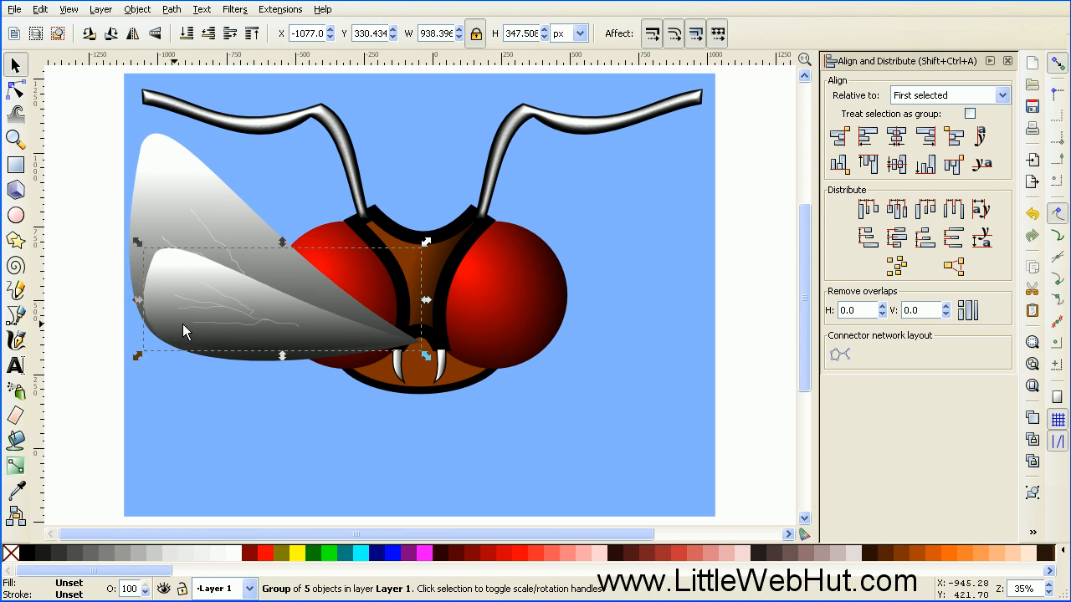
key("shift")
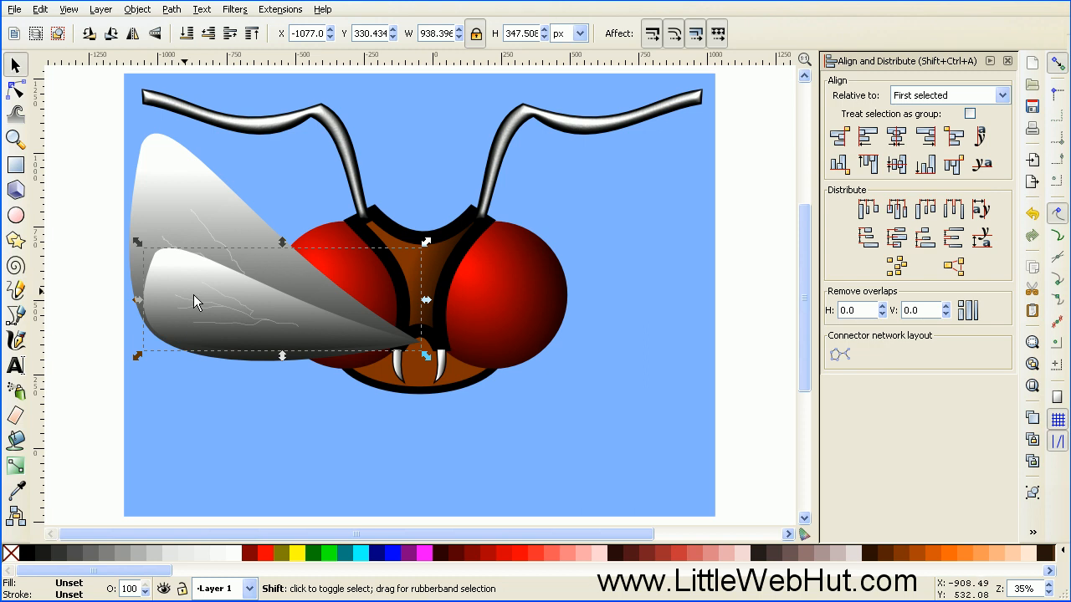
left_click(194, 213, "shift")
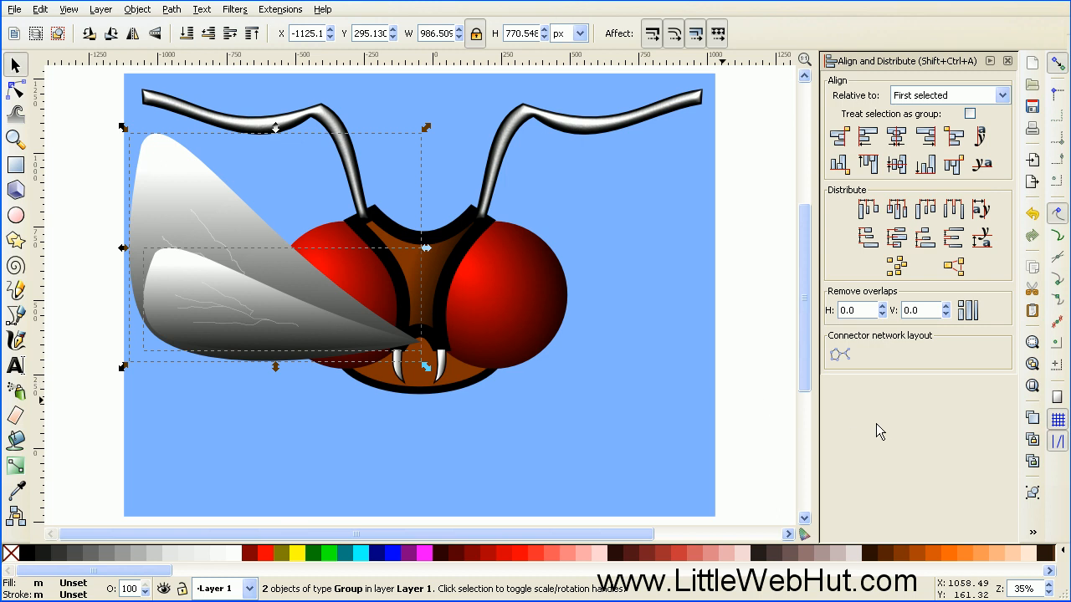
left_click(1033, 493)
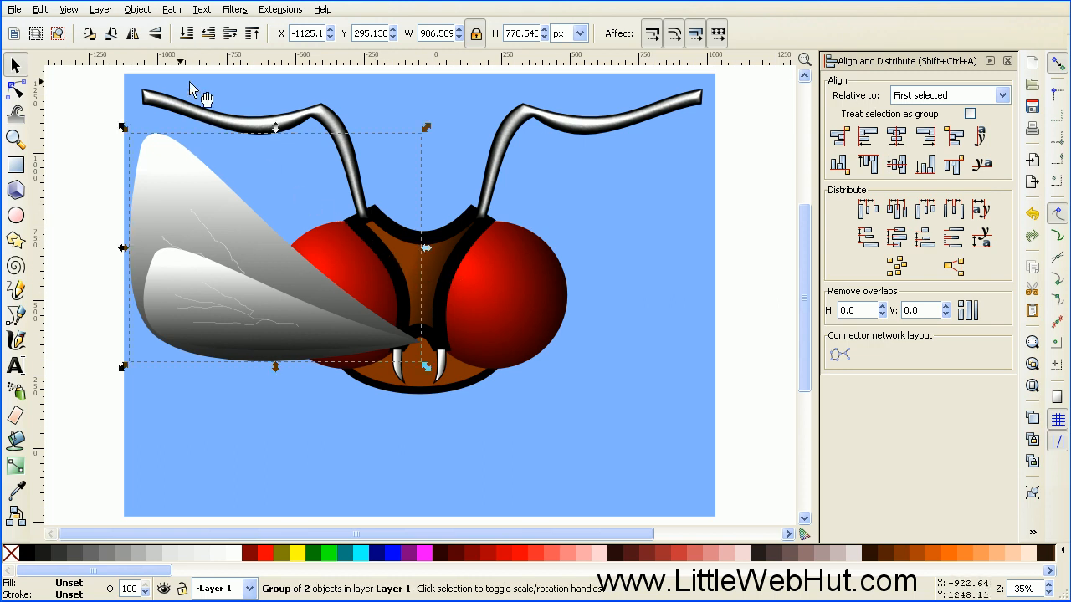
Step: Duplicate the wing pair, flip the copy horizontally, and move it about 976 px right to the opposite side of the face
left_click(133, 35)
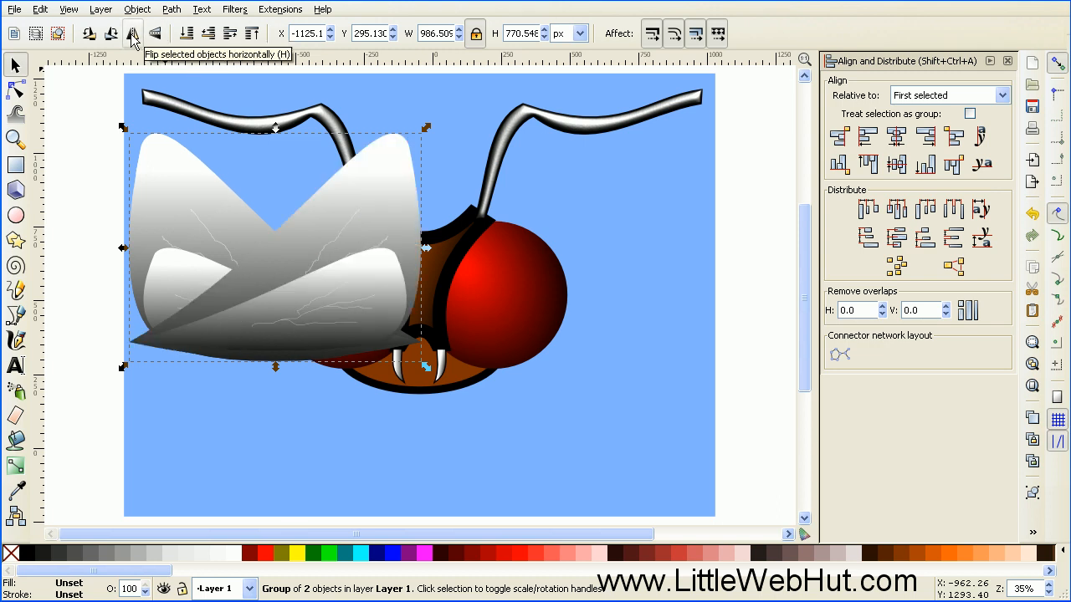
left_click_drag(197, 315, 508, 338)
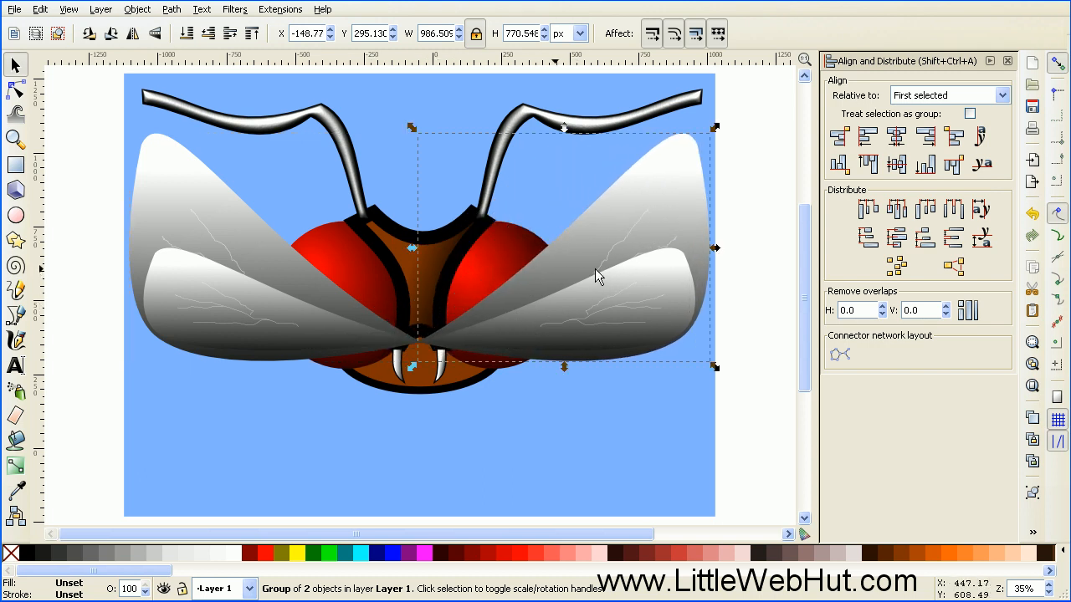
Step: Group the left and right wing pairs and lower the group to the bottom of the stacking order
key("shift")
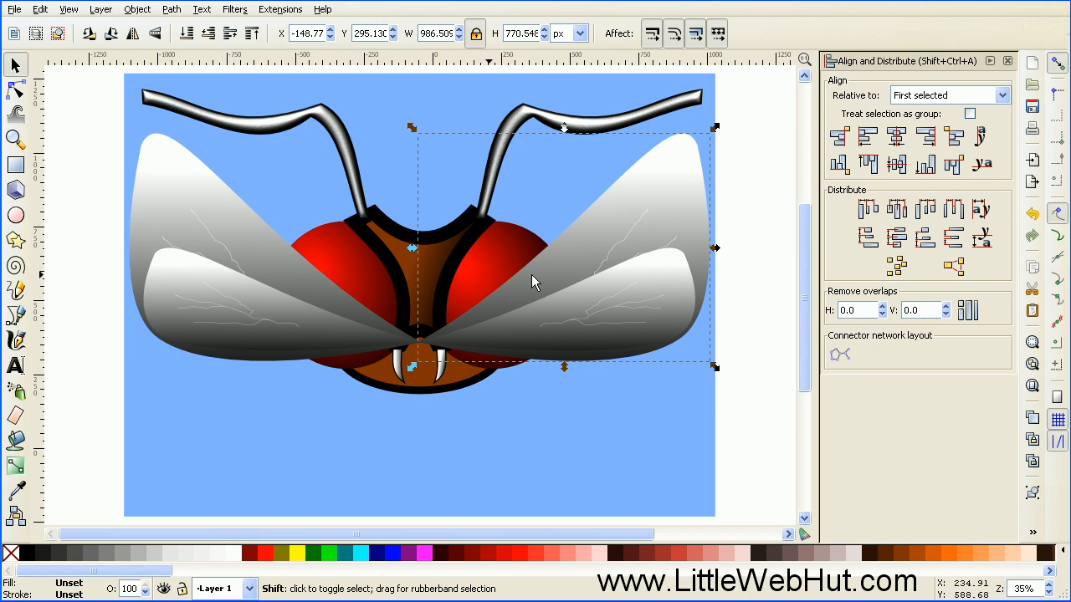
left_click(211, 267, "shift")
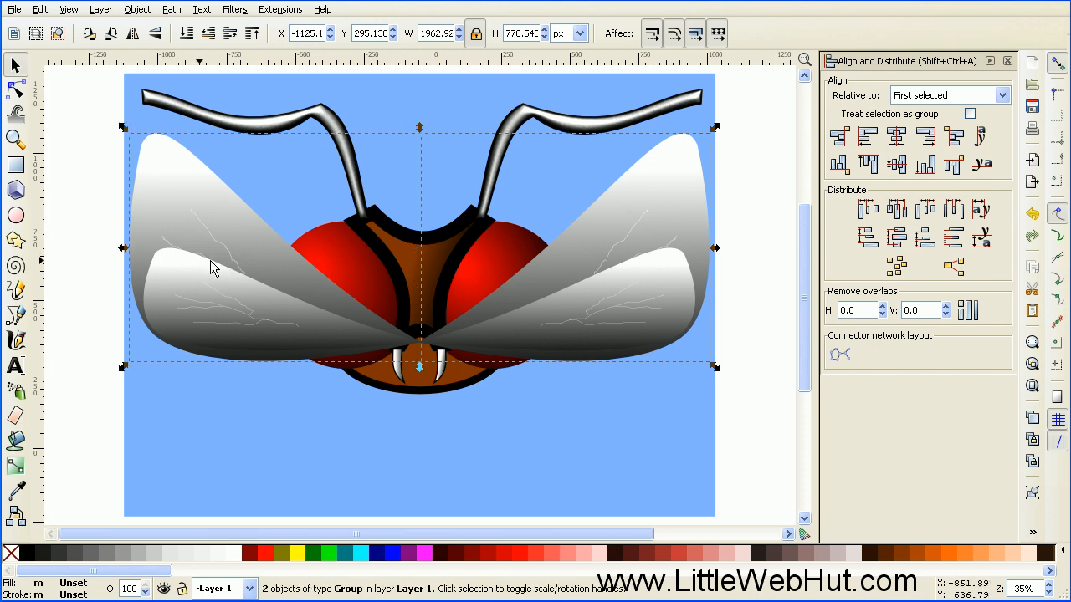
left_click(1032, 493)
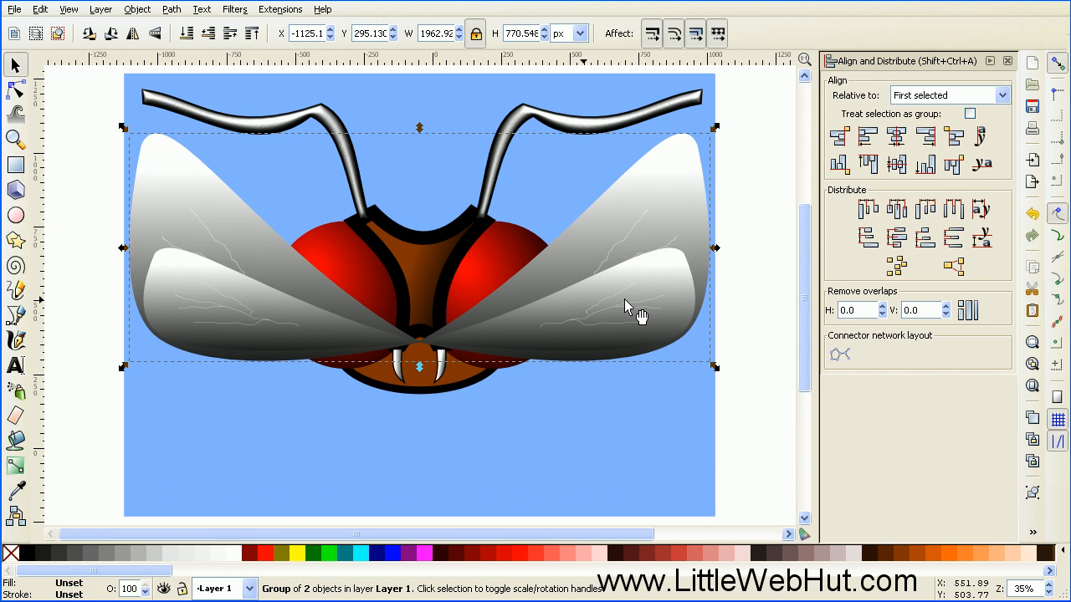
left_click(187, 34)
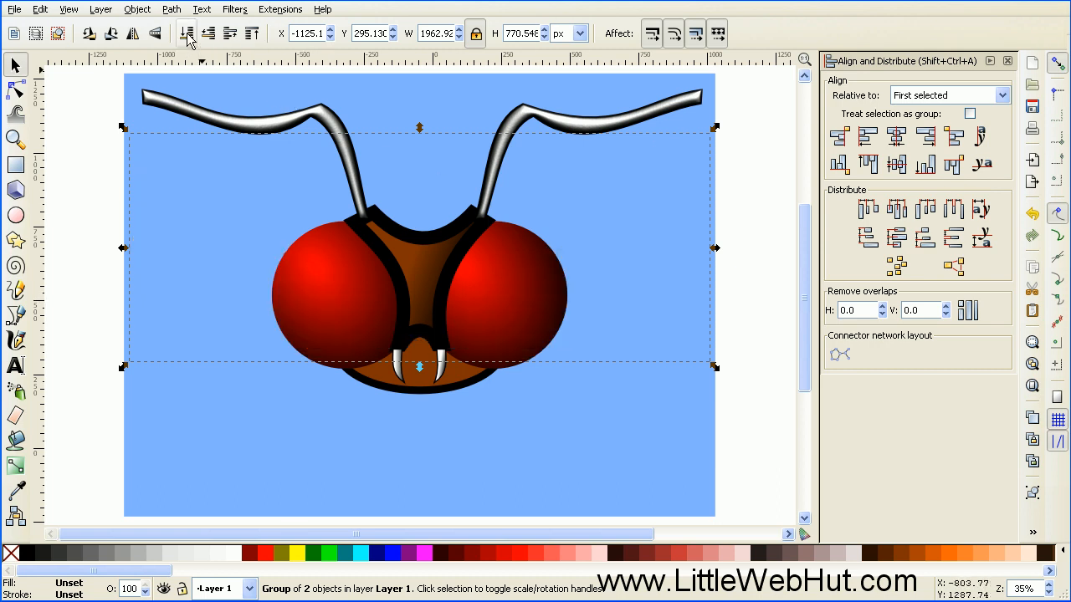
Step: Raise the wing group one level in the stacking order so it sits above the blue background
left_click(231, 37)
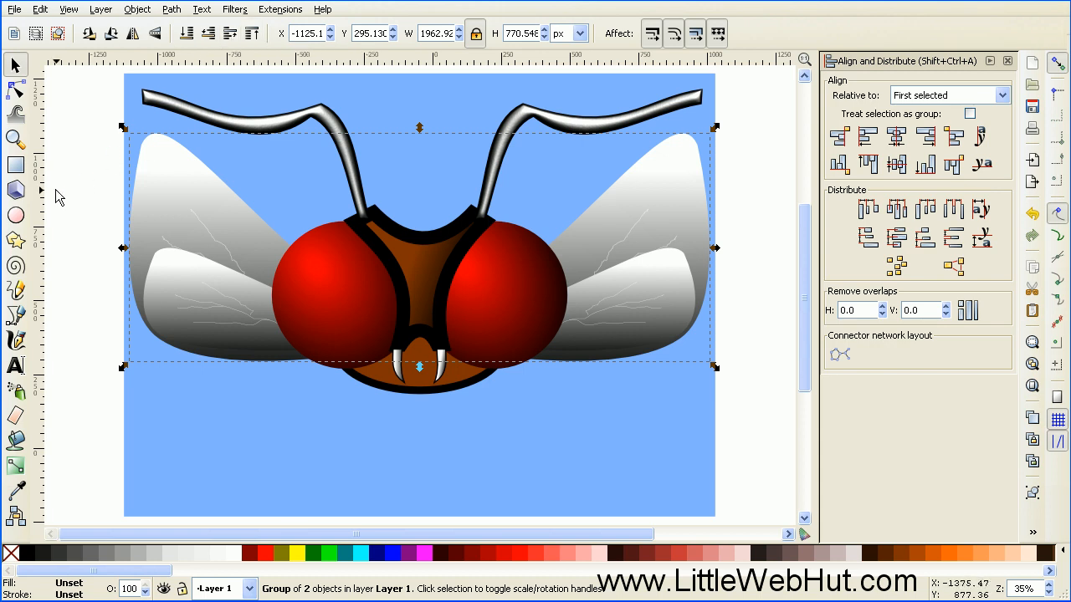
Step: Draw a white circle without stroke, about 178 px across, on the left eye and shift it toward the eye's upper left
left_click(16, 215)
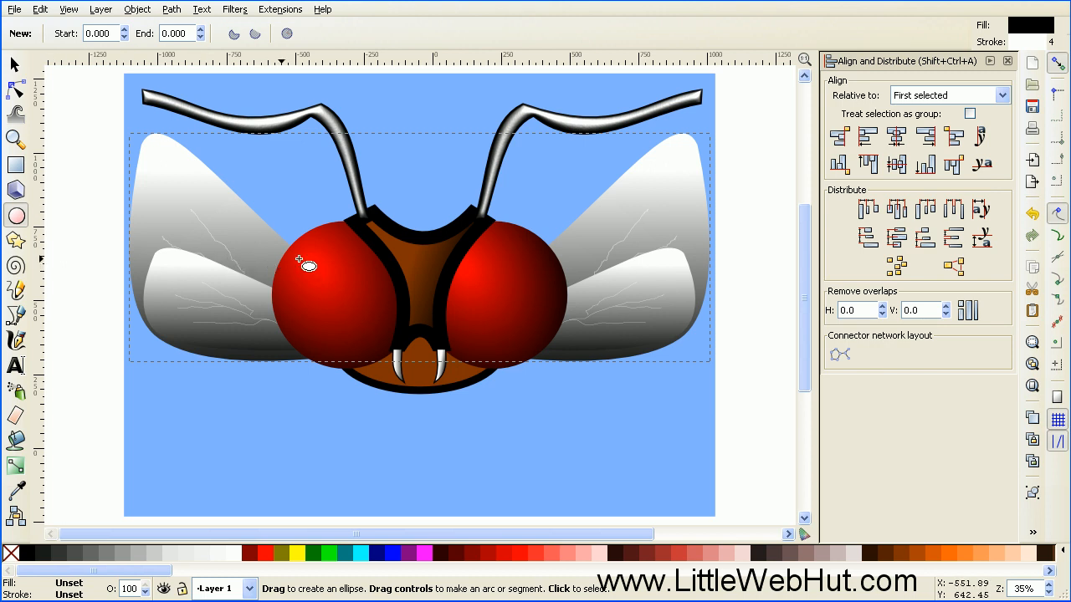
left_click_drag(300, 263, 357, 308)
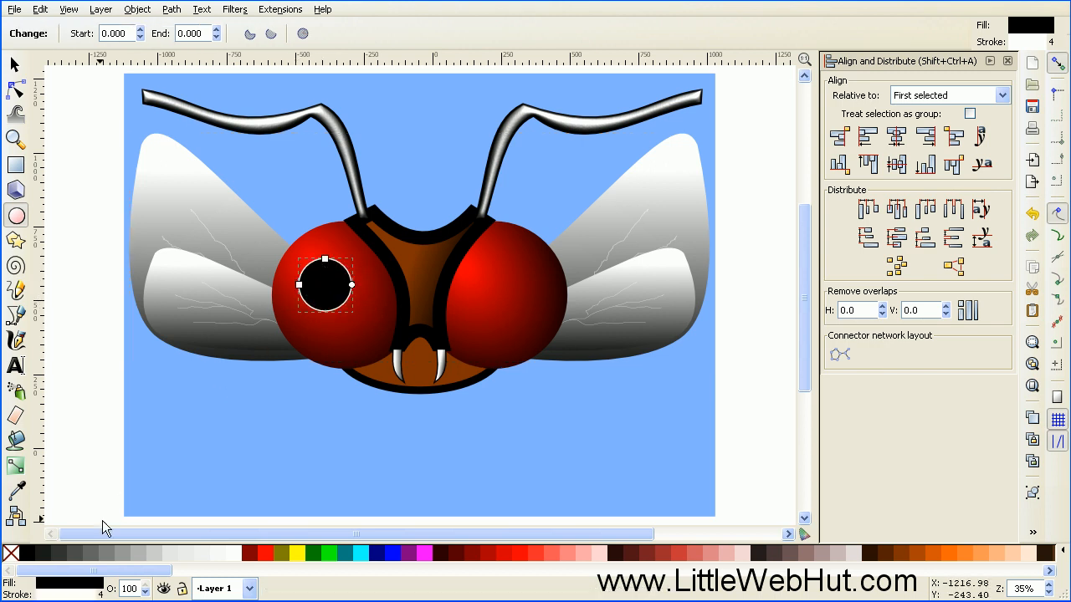
right_click(73, 598)
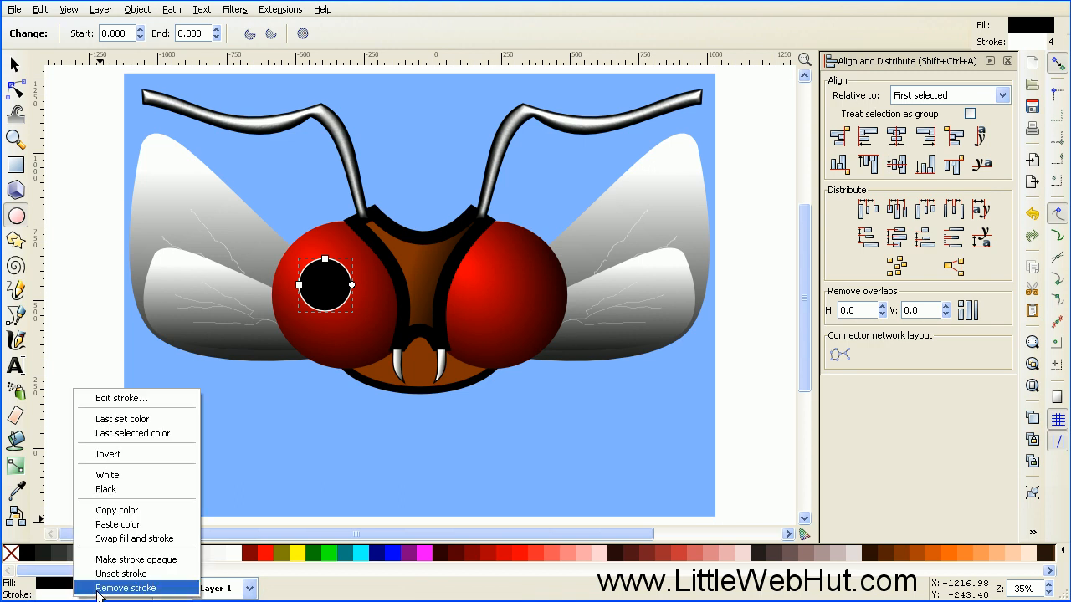
left_click(98, 589)
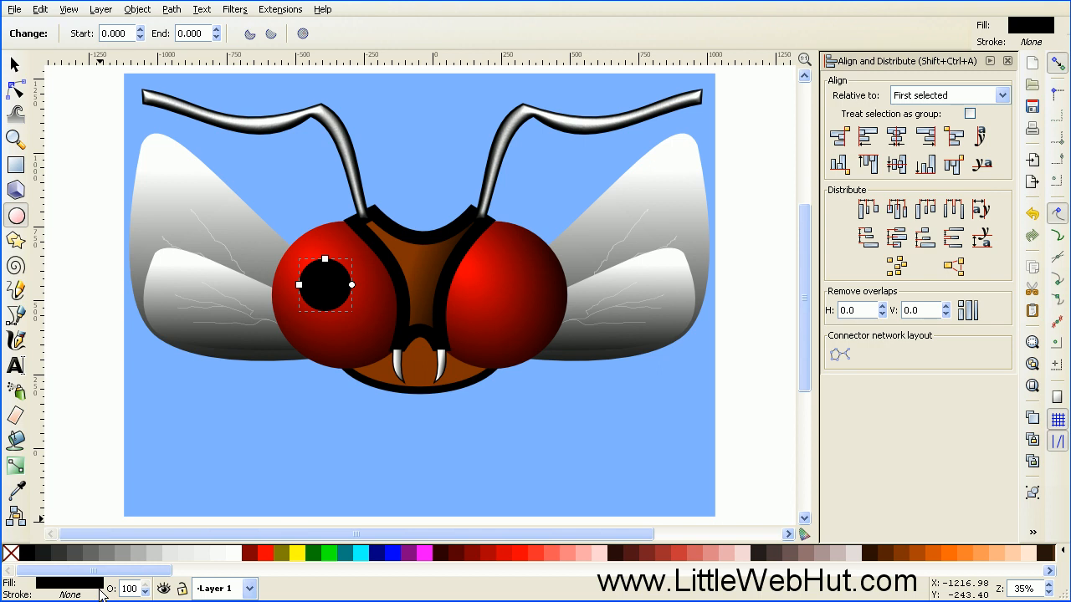
left_click(237, 555)
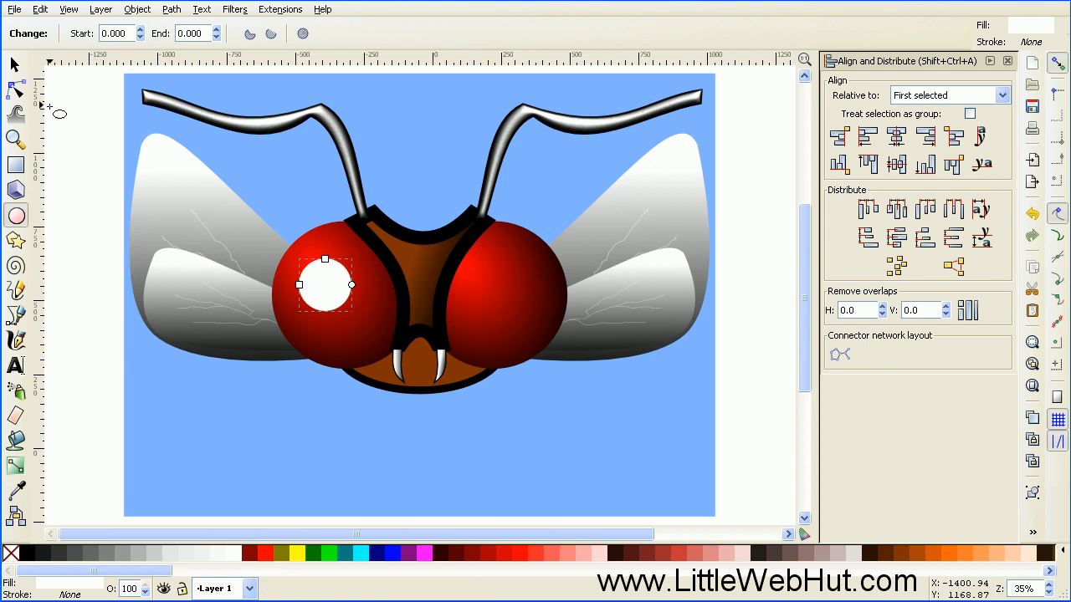
left_click(14, 66)
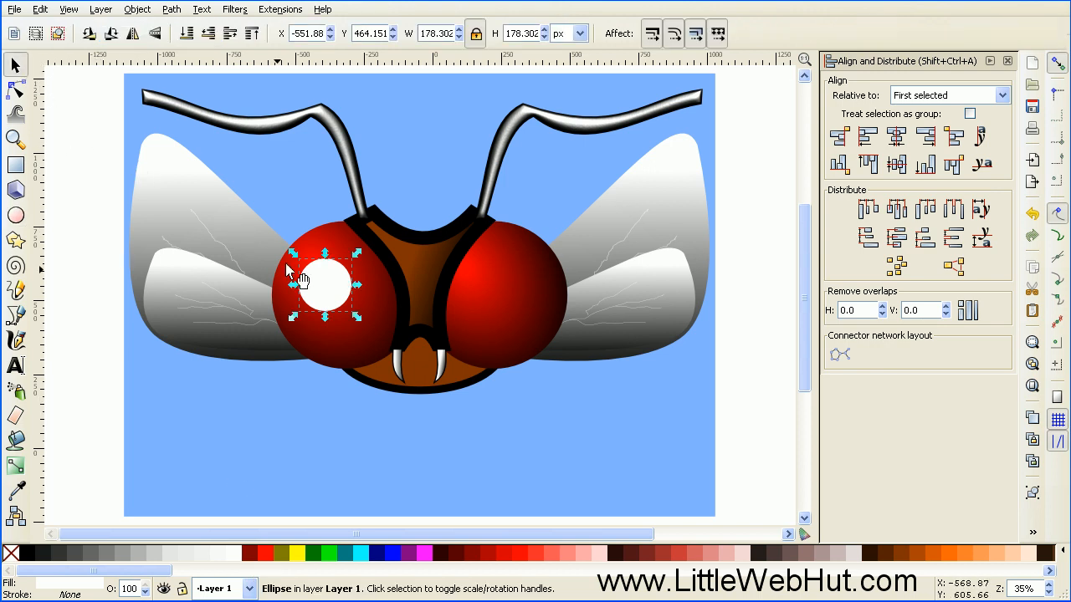
left_click_drag(322, 284, 309, 273)
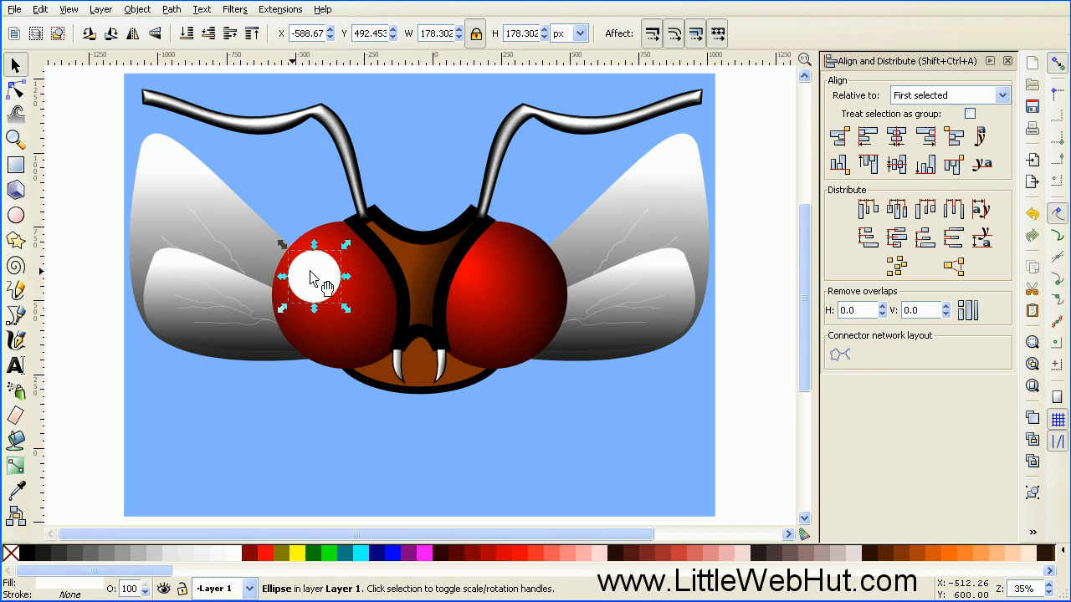
Step: Apply a diagonal white-to-transparent linear gradient to the highlight circle, starting beyond its upper-left edge and ending past its lower right
left_click(17, 468)
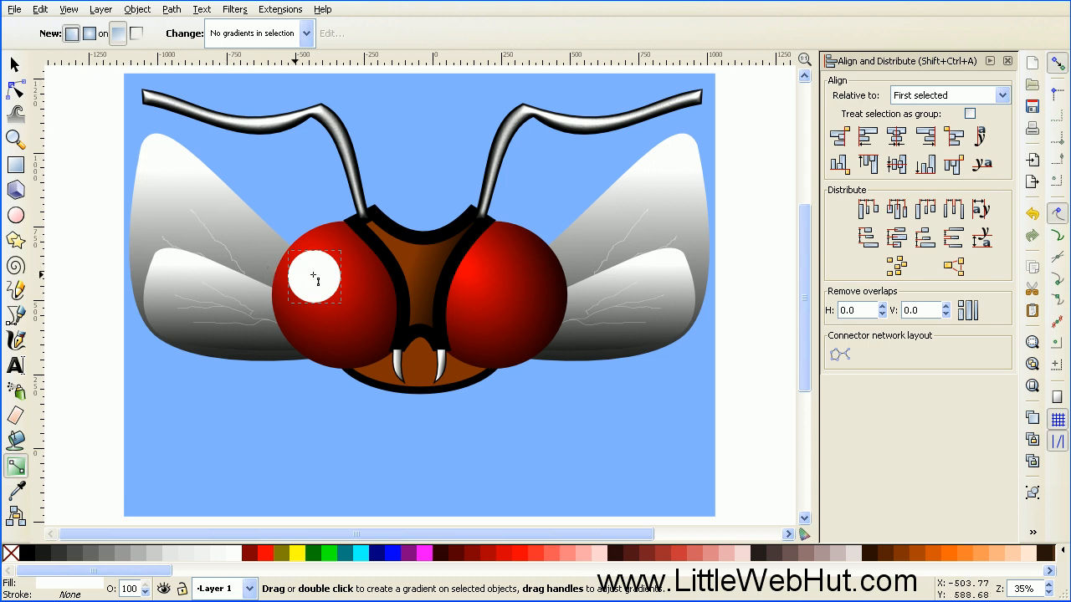
left_click_drag(309, 272, 338, 312)
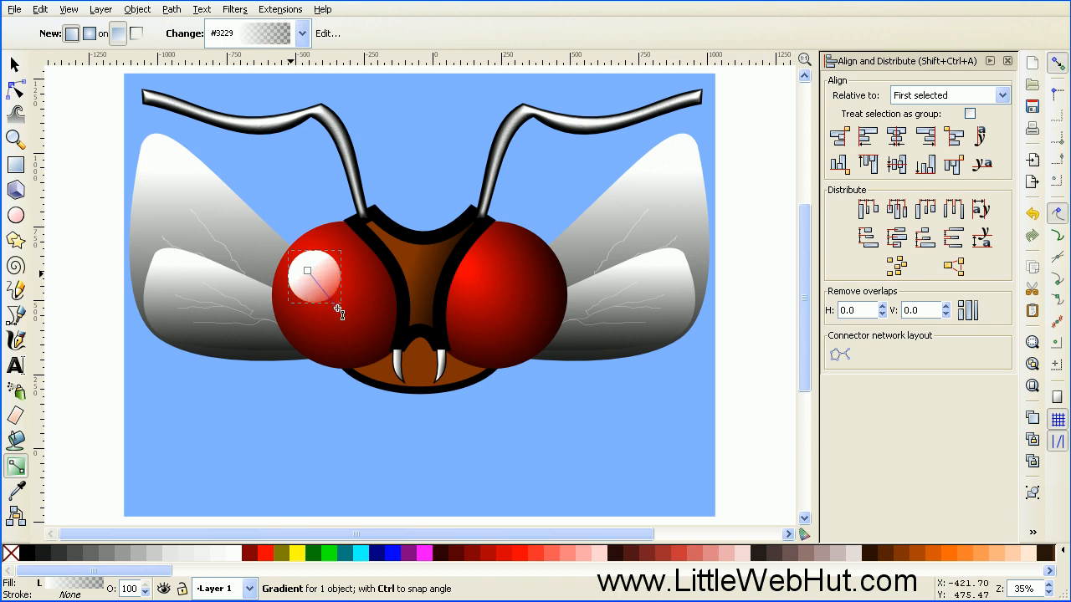
left_click(338, 311)
left_click_drag(308, 271, 283, 237)
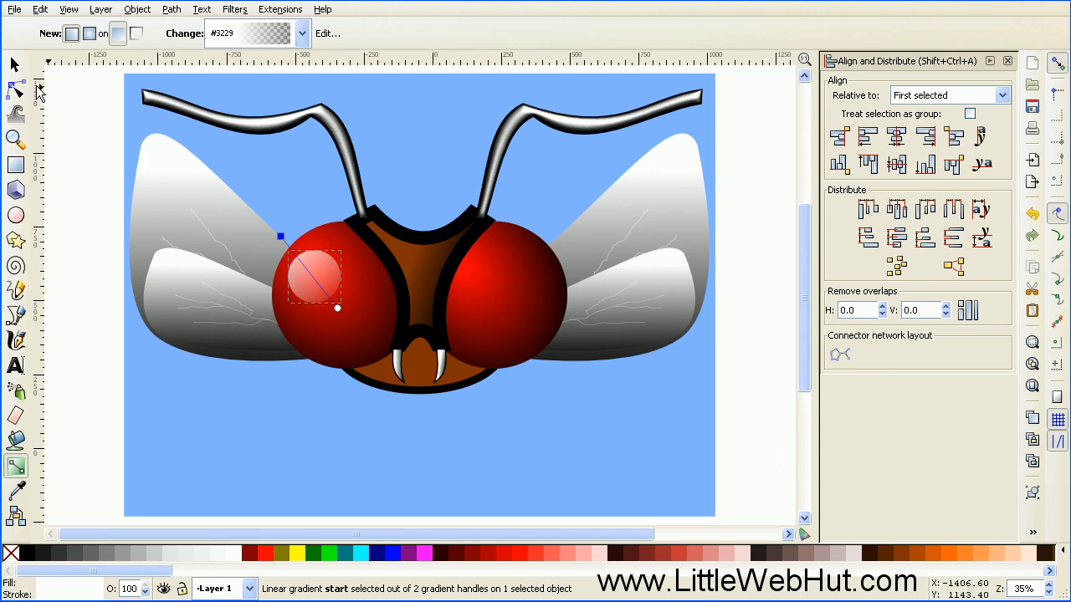
Step: Duplicate the eye highlight and move the copy about 603 px right onto the other eye
left_click(14, 64)
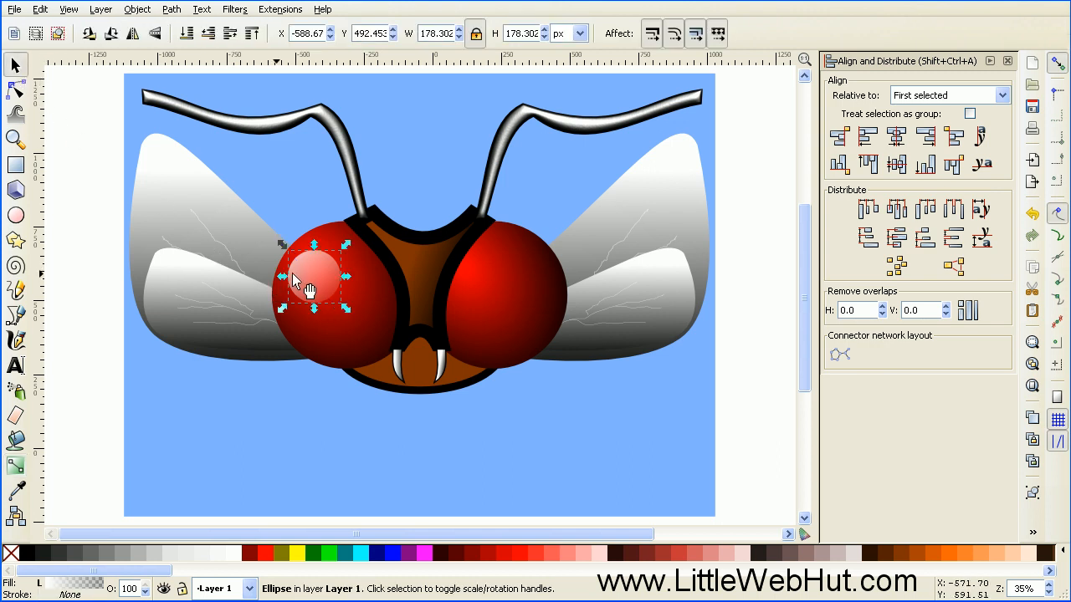
key("ctrl+d")
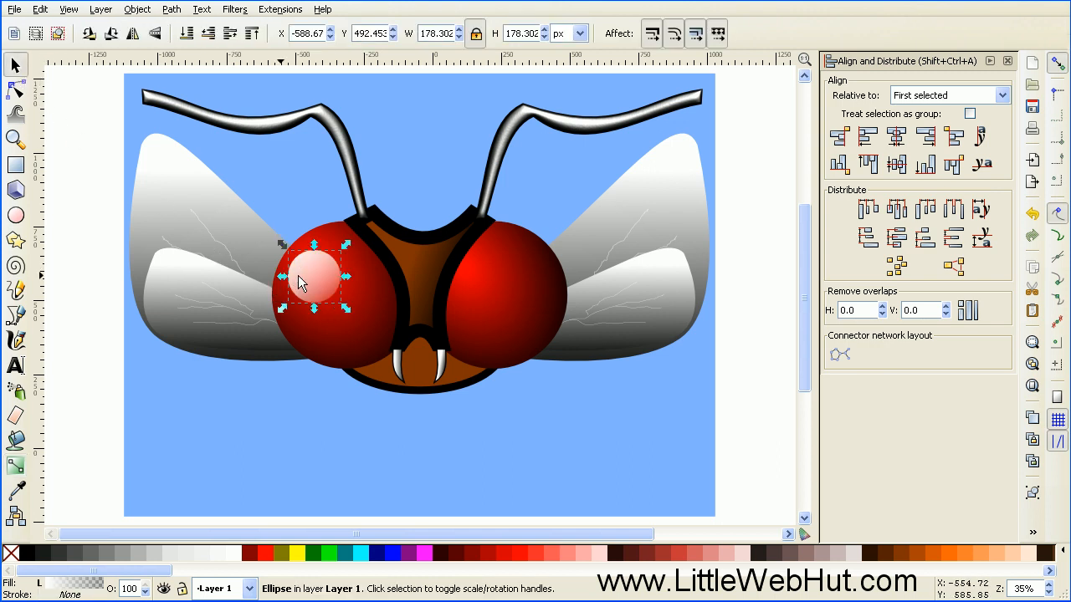
left_click_drag(312, 286, 490, 286)
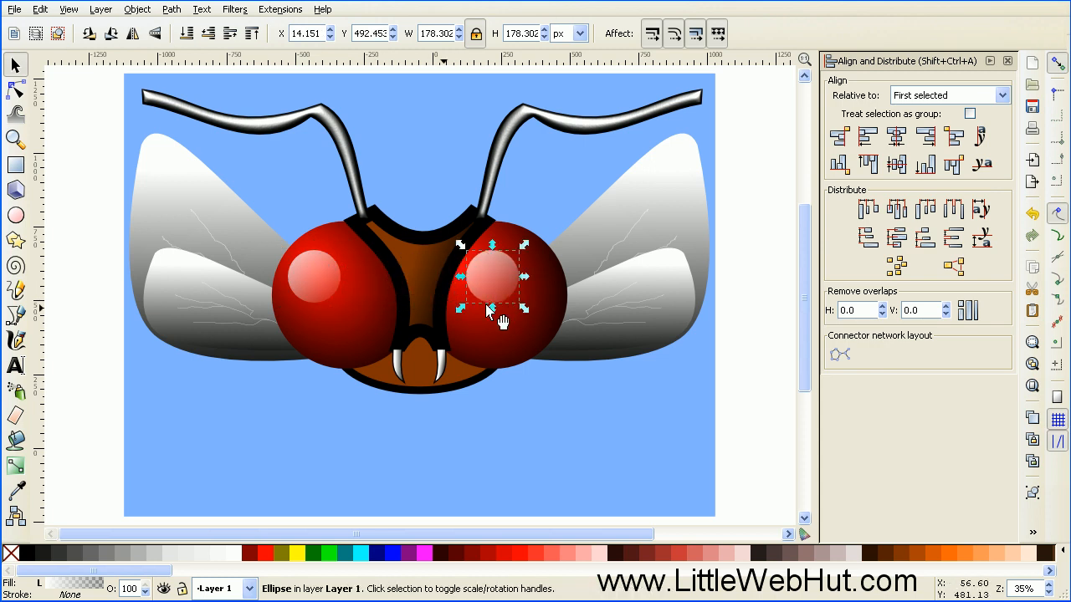
Step: Apply a vertical linear gradient to the brown lower face, fading from between the fangs to just below the chin
left_click(421, 368)
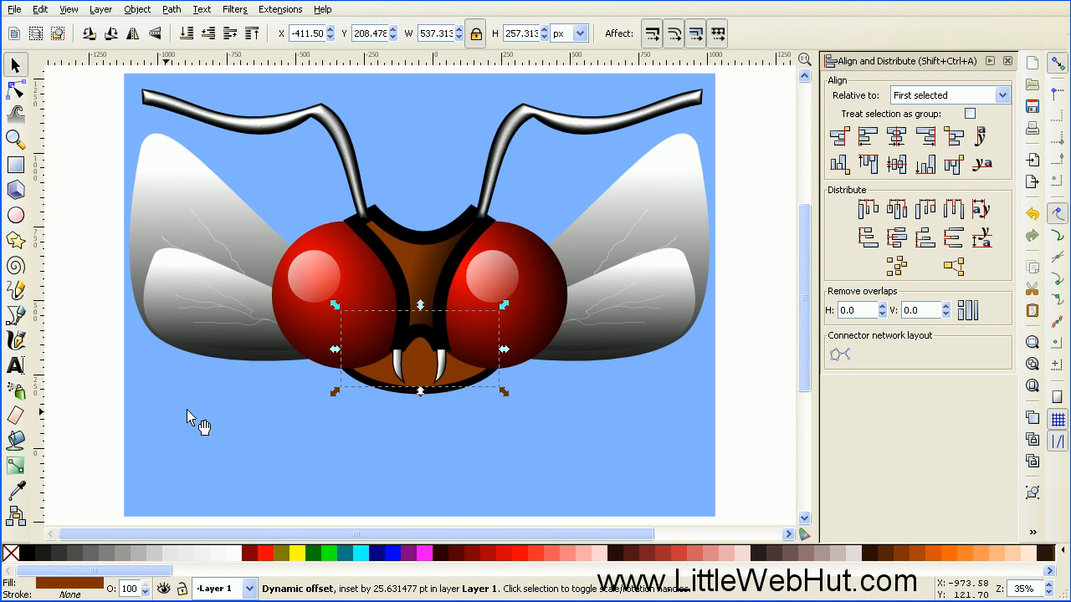
left_click(20, 465)
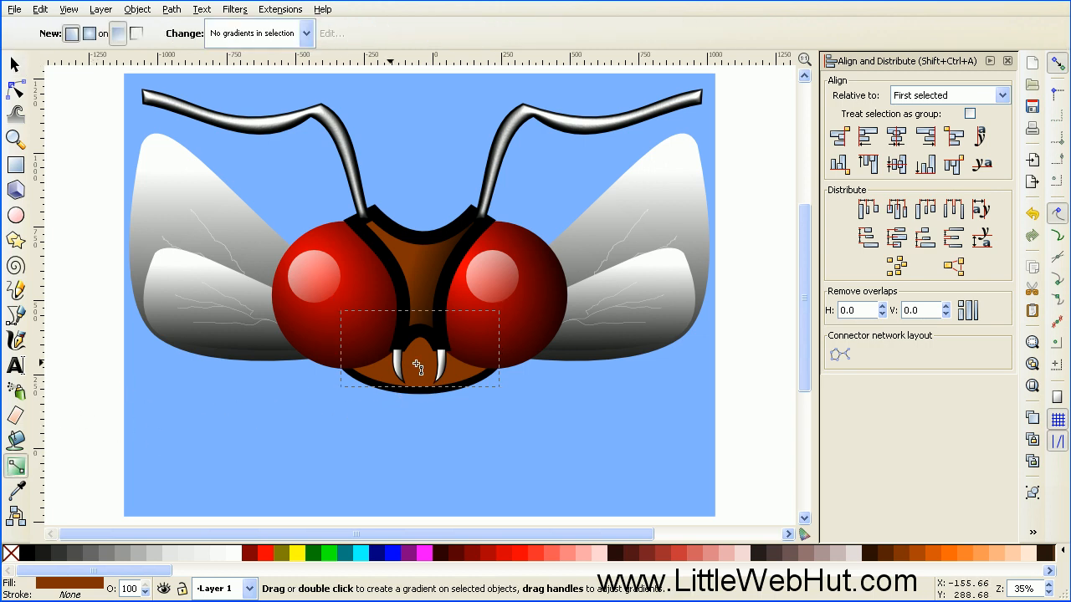
left_click_drag(420, 358, 423, 406)
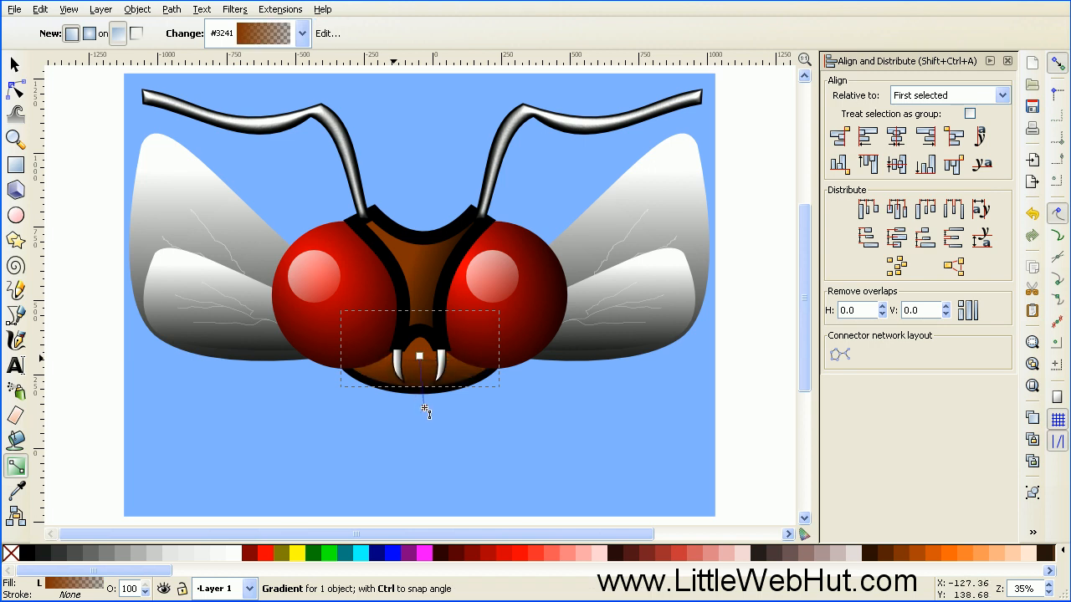
left_click_drag(425, 406, 425, 407)
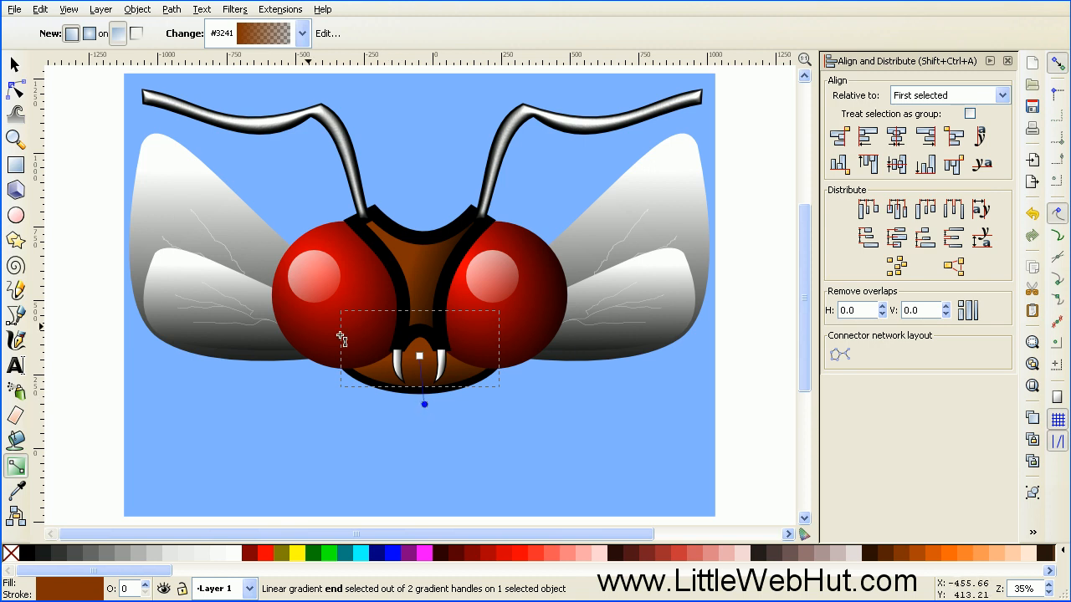
Step: Draw an olive (#808000) rectangle about 2358 by 198 px below the head, extending past both sides of the background
left_click(16, 167)
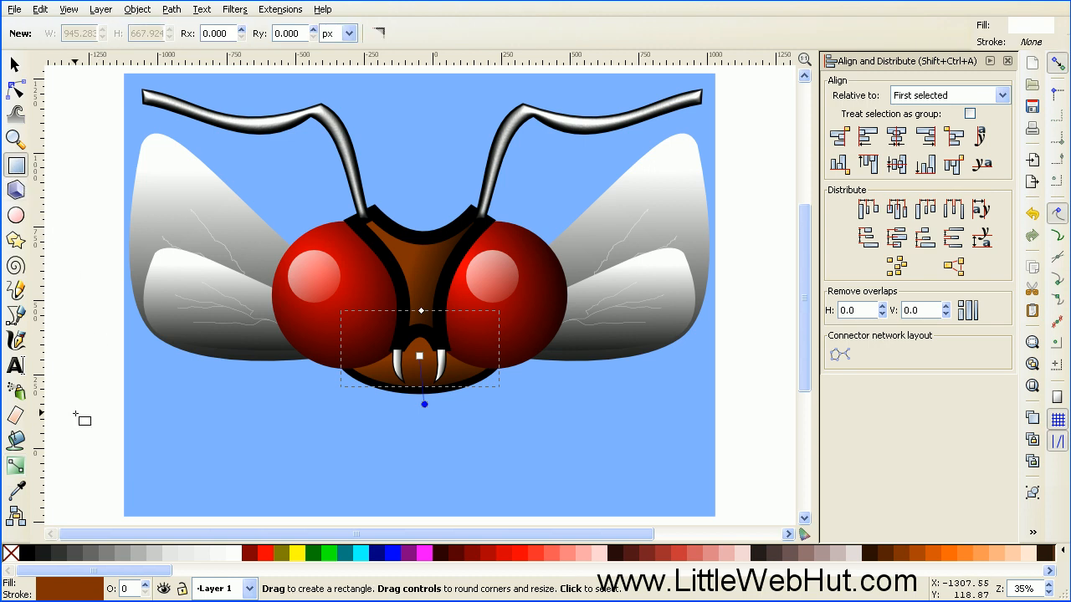
mouse_move(72, 426)
left_mouse_down()
mouse_move(454, 485)
mouse_move(769, 483)
left_mouse_up()
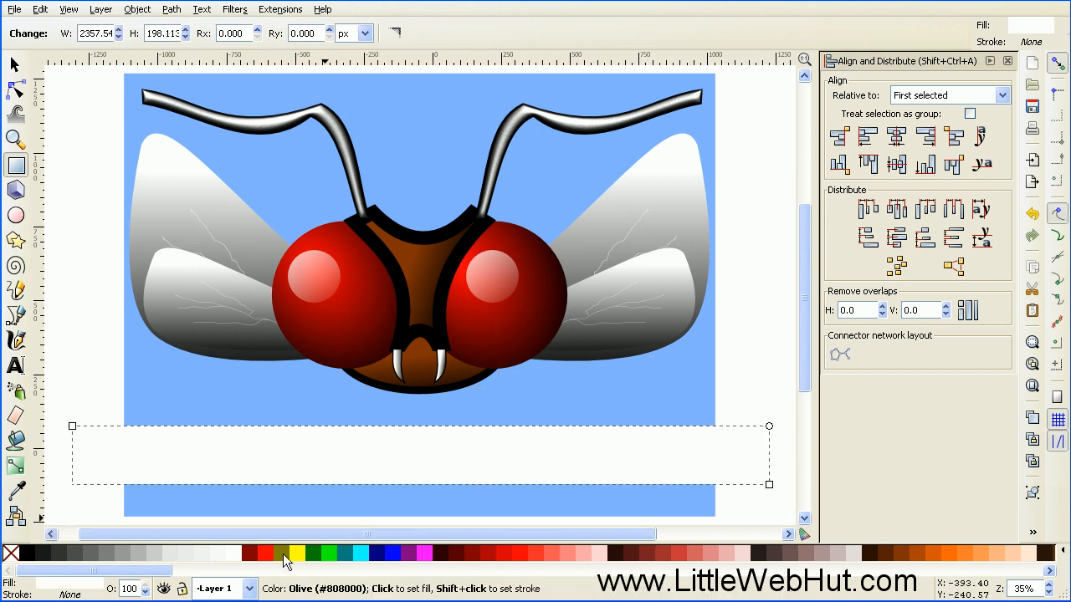
left_click(282, 554)
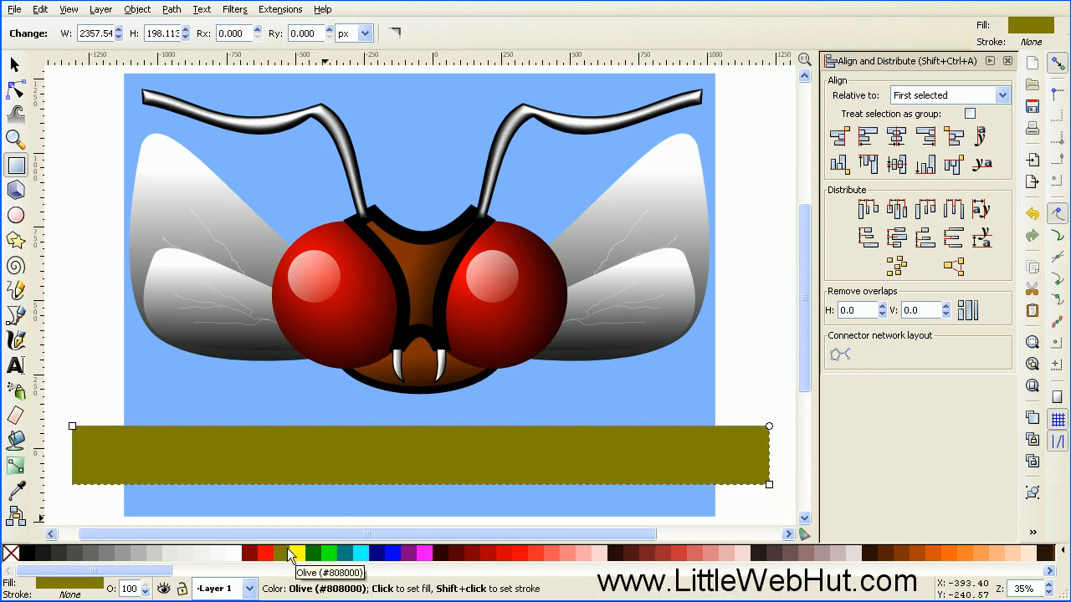
Step: Give the olive bar a vertical four-stop linear gradient alternating olive, black, olive and black from top to bottom
left_click(17, 466)
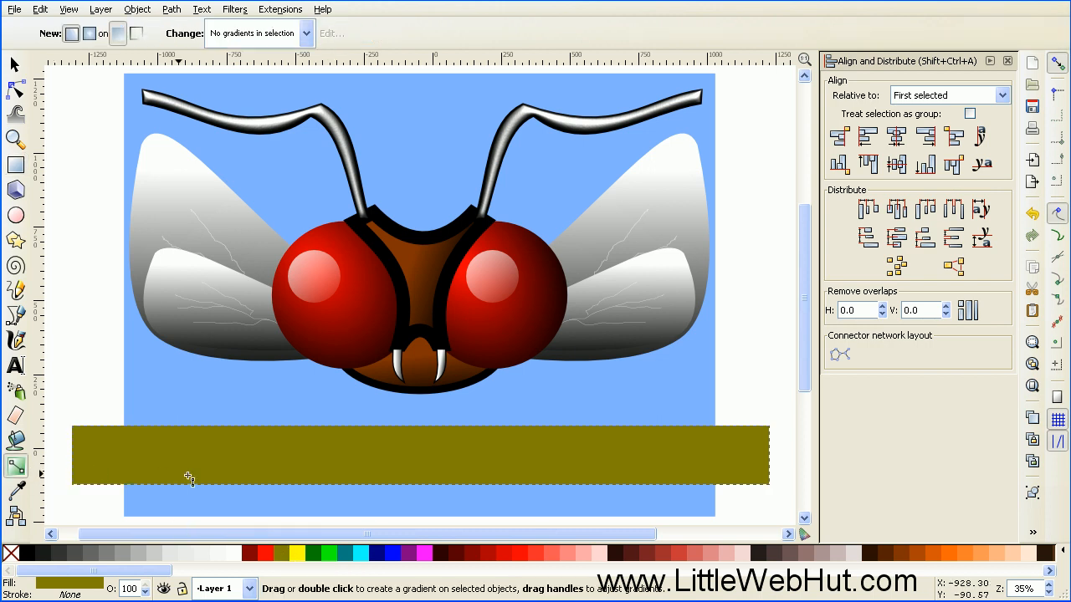
left_click_drag(431, 432, 430, 490)
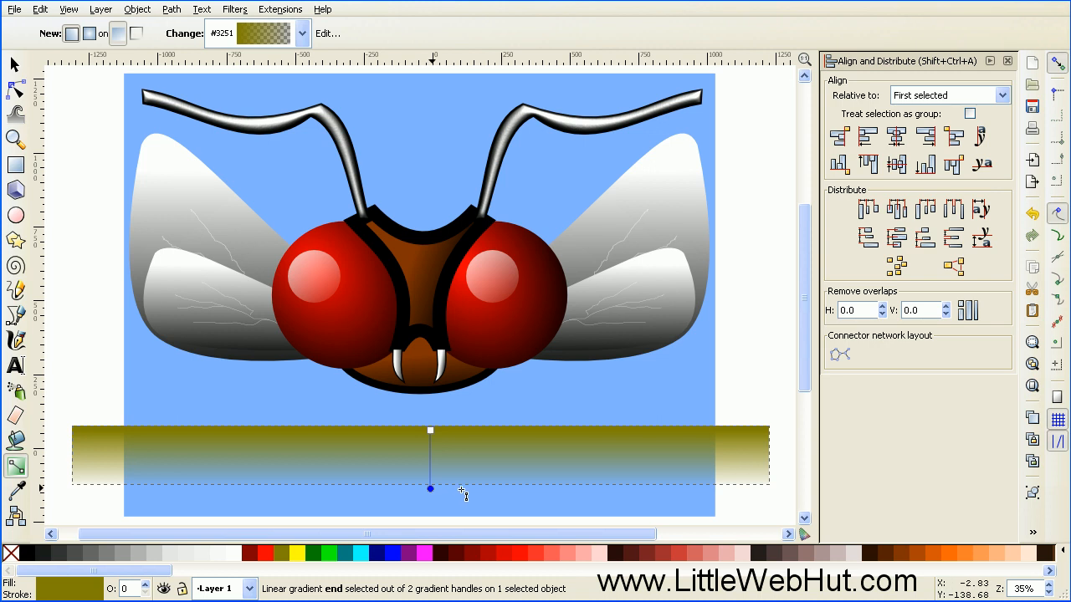
double_click(430, 450)
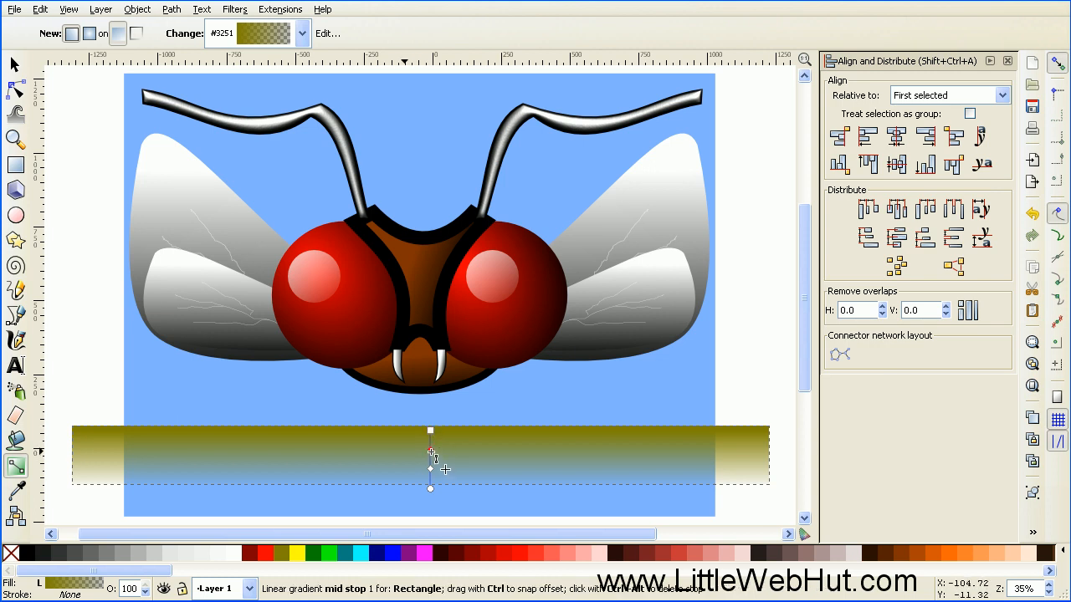
left_click(430, 451)
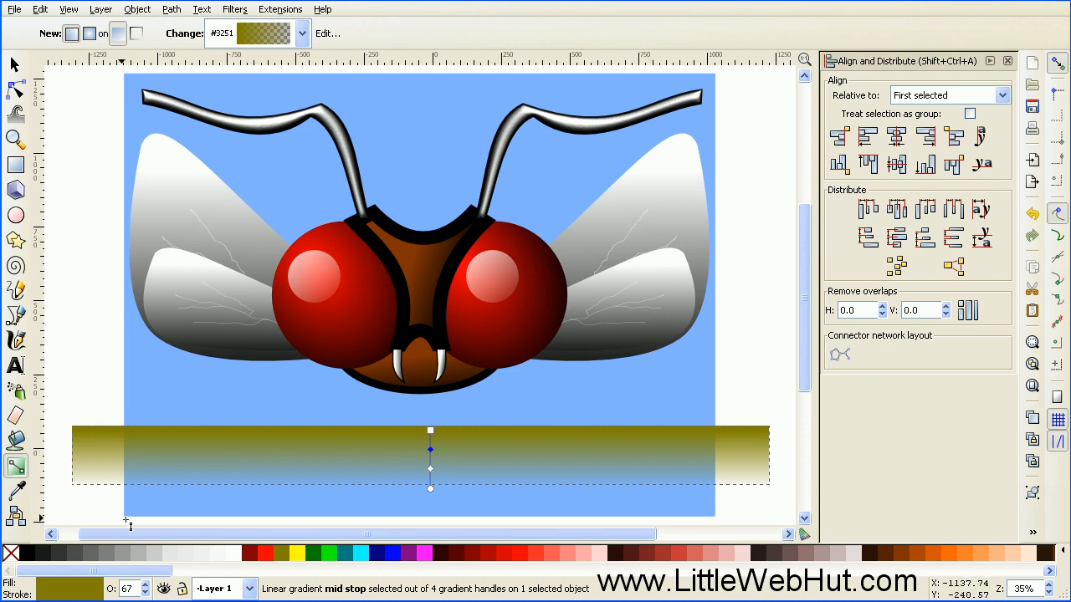
left_click(27, 556)
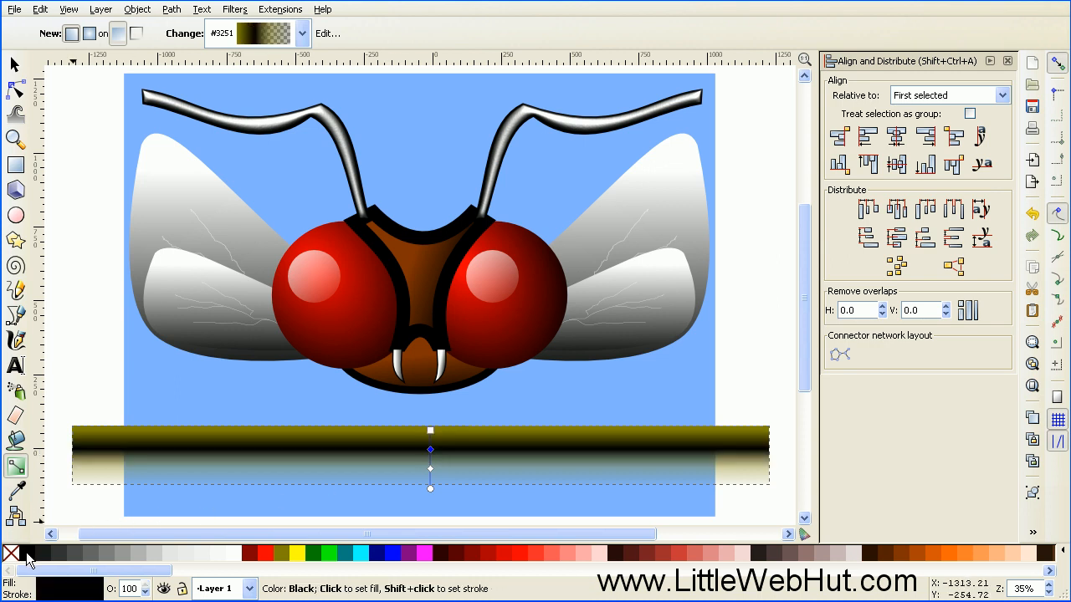
left_click(430, 468)
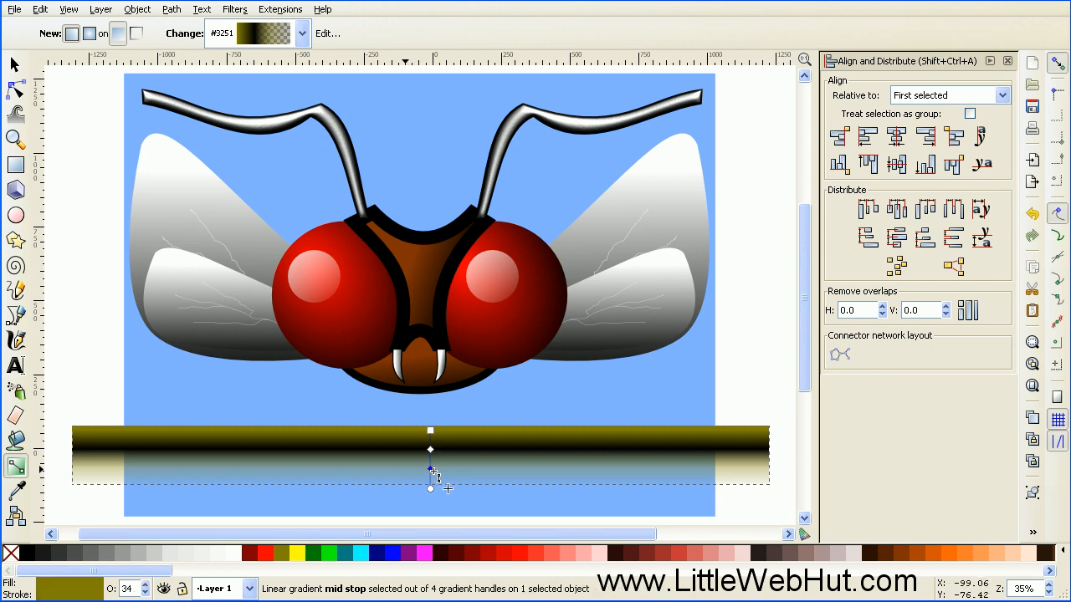
left_click(284, 560)
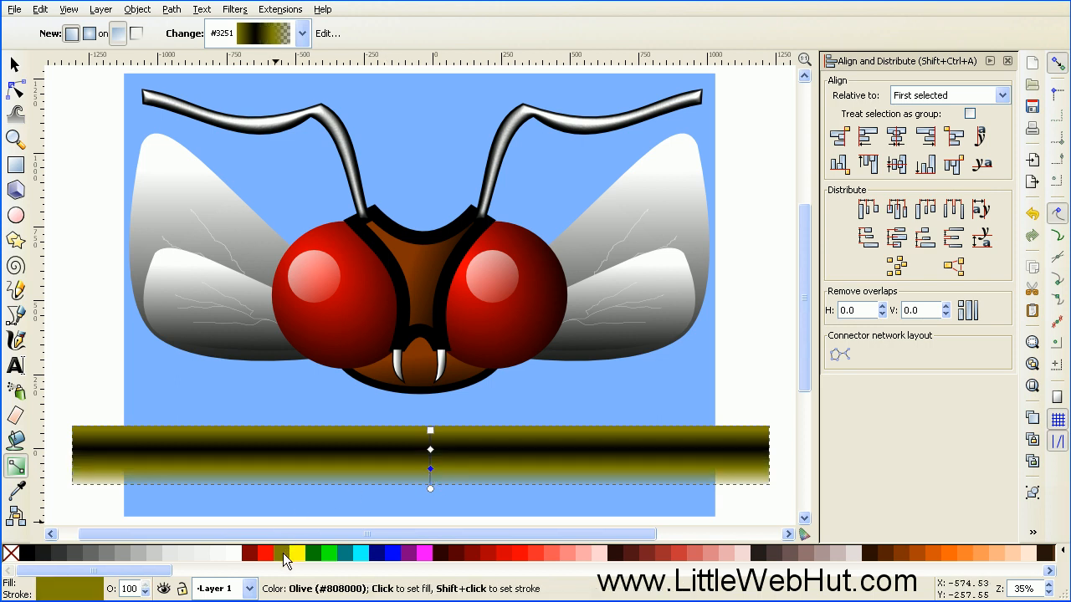
left_click(430, 490)
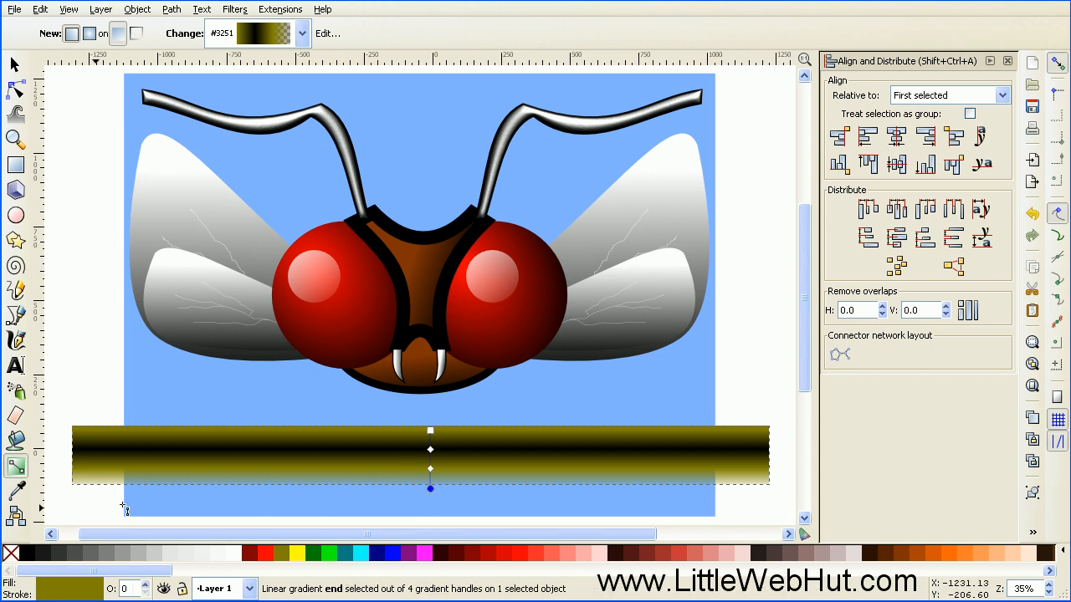
left_click(25, 554)
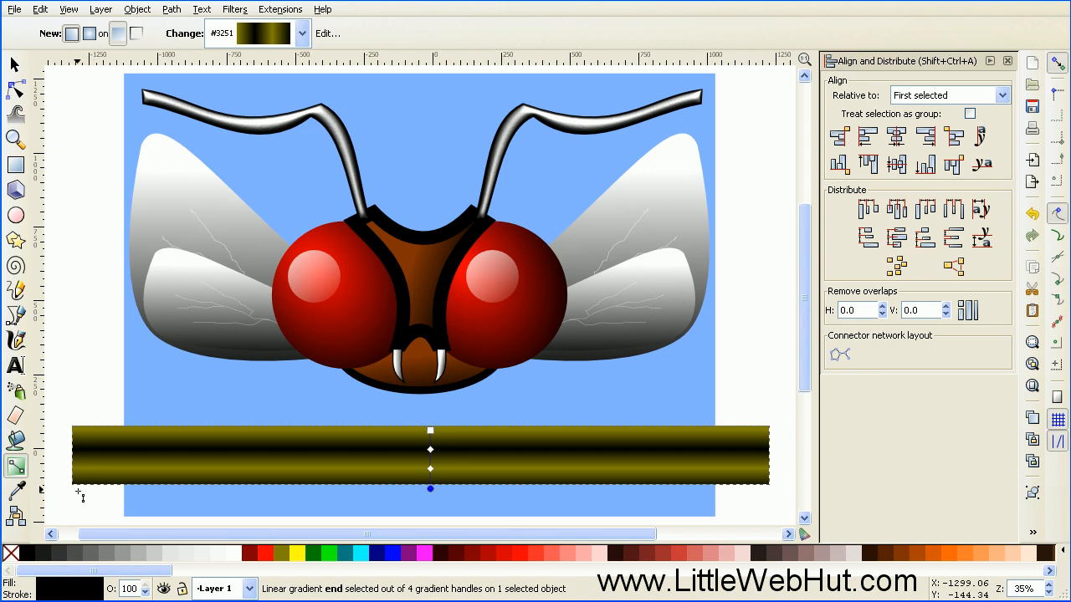
Step: Rotate the gradient bar slightly clockwise so it slopes down toward the right
left_click(18, 67)
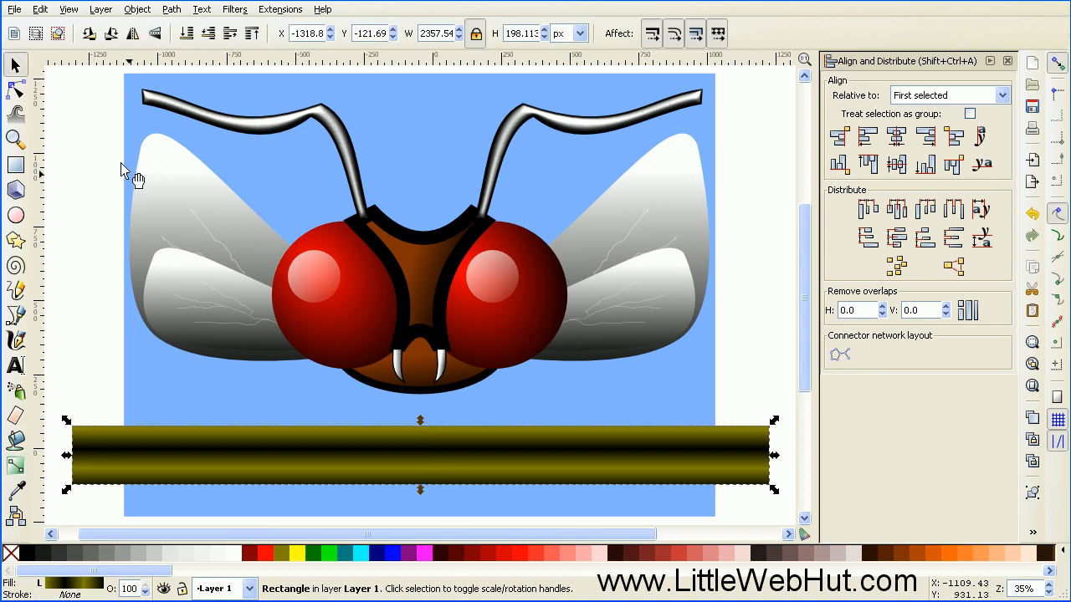
left_click(739, 449)
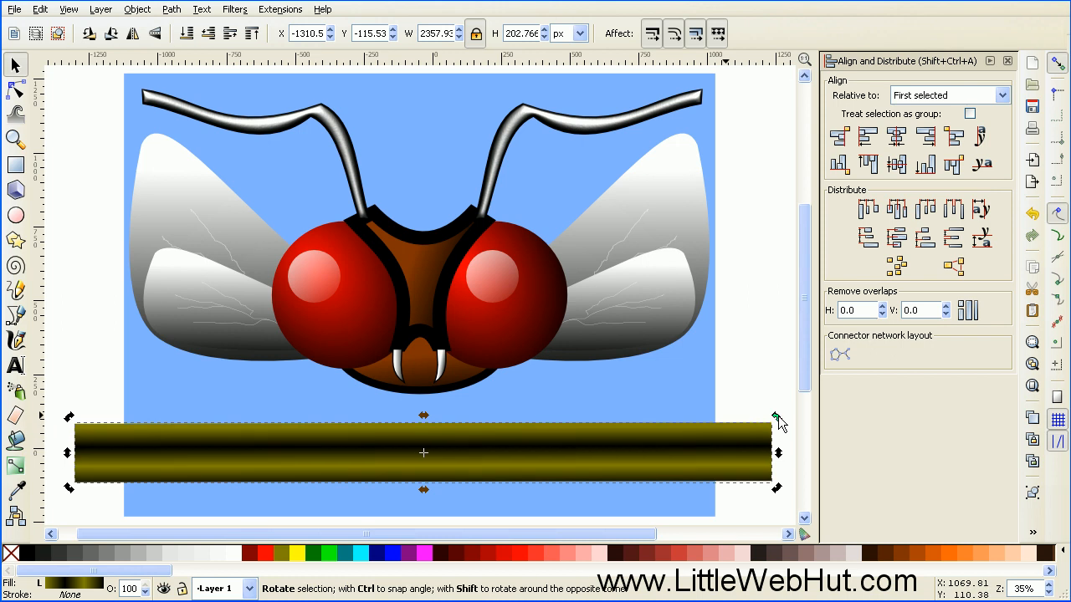
left_click_drag(778, 423, 780, 436)
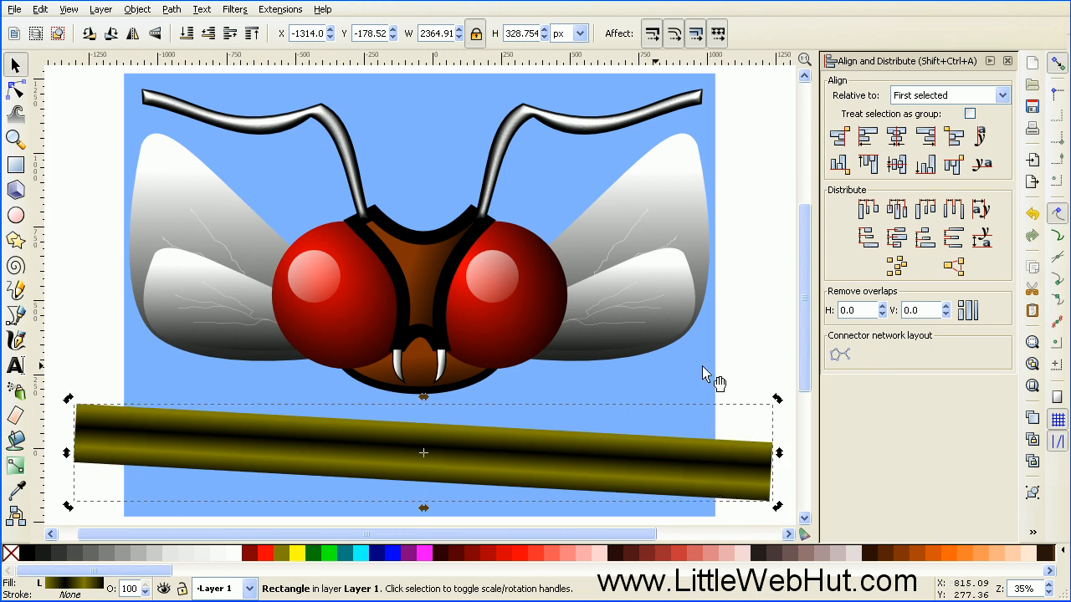
left_click(758, 467)
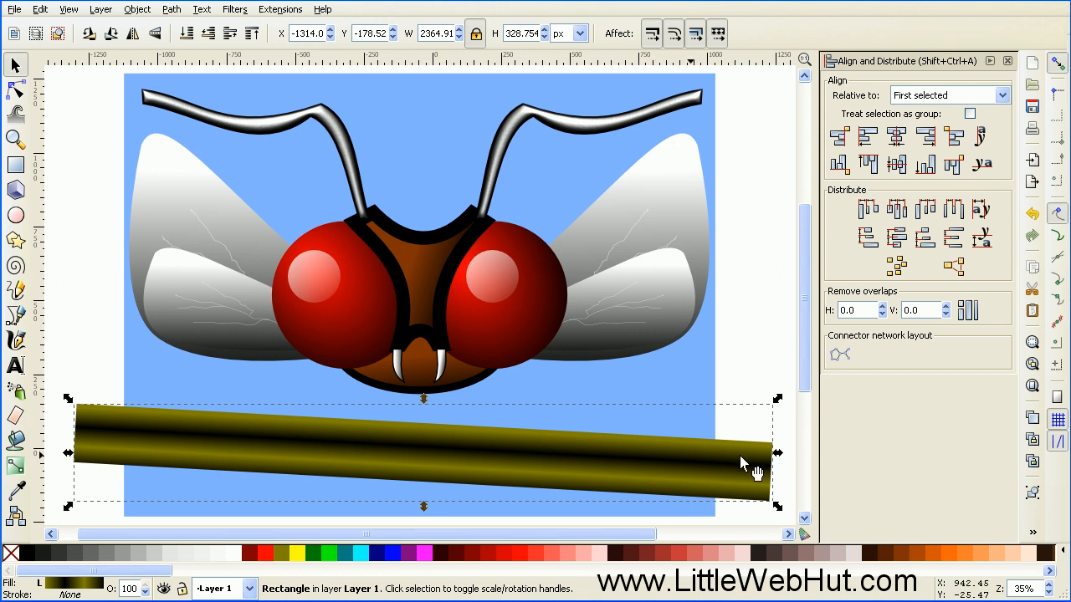
Step: Duplicate the light blue background and raise the copy above all other objects
left_click(686, 368)
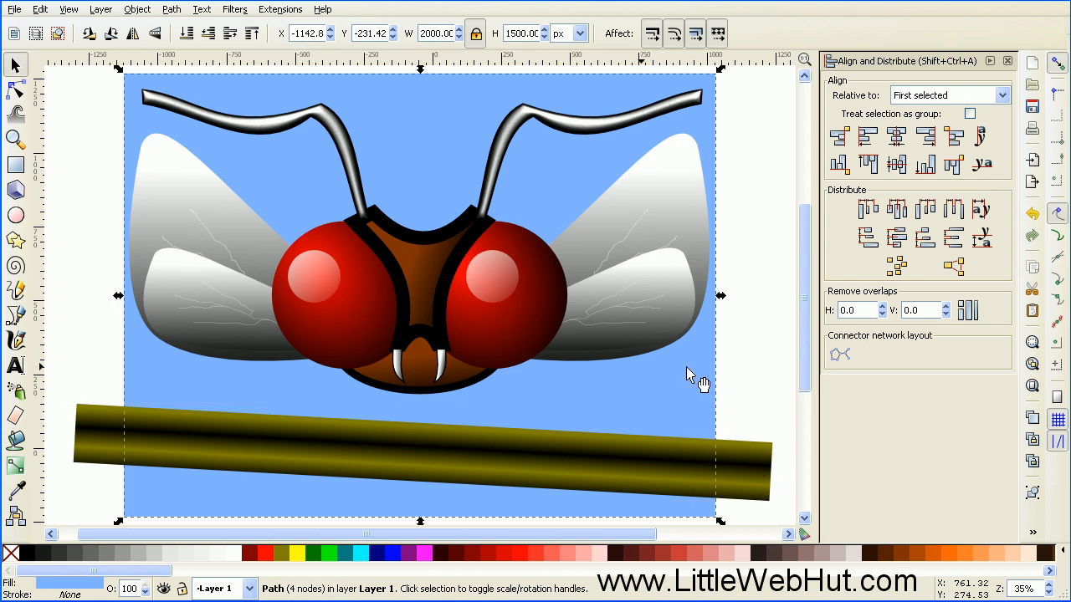
key("ctrl")
key("Home")
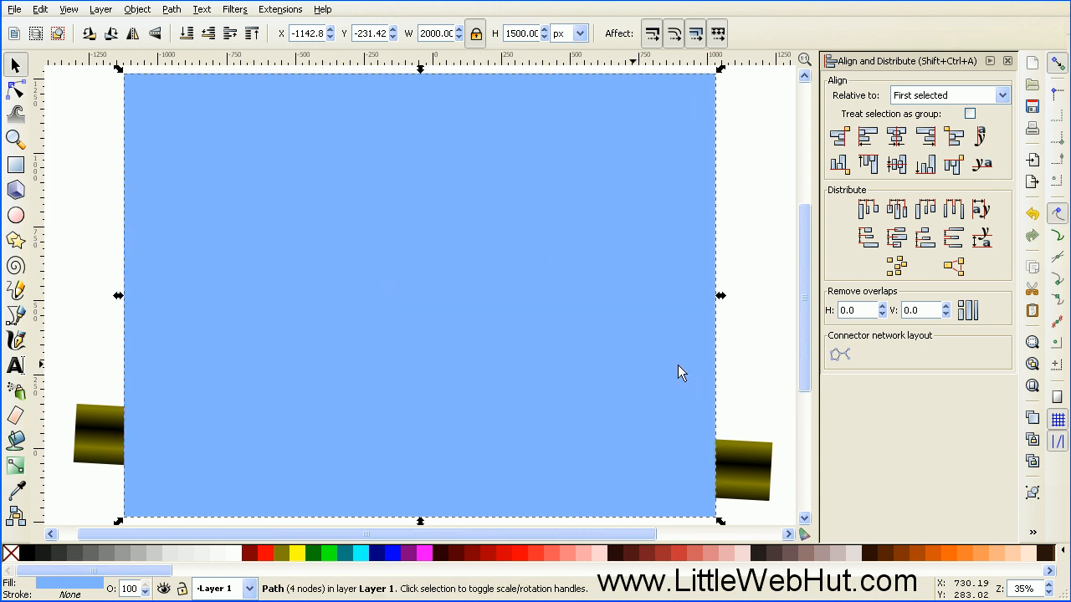
Step: Clip the olive-black branch with the duplicated background so its ends are trimmed at the background's edges
key("shift")
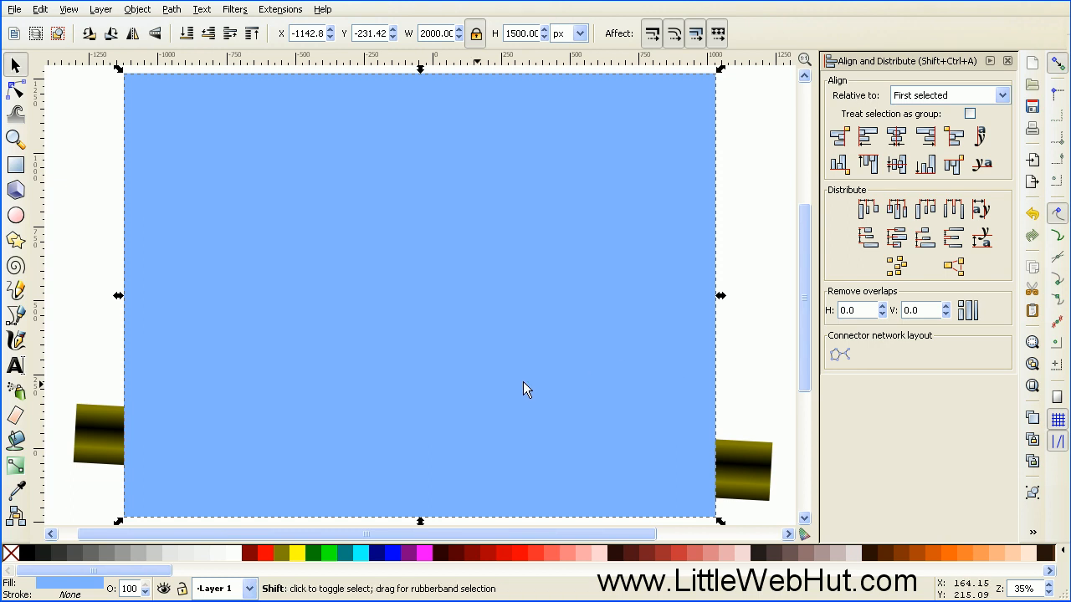
left_click(97, 427, "shift")
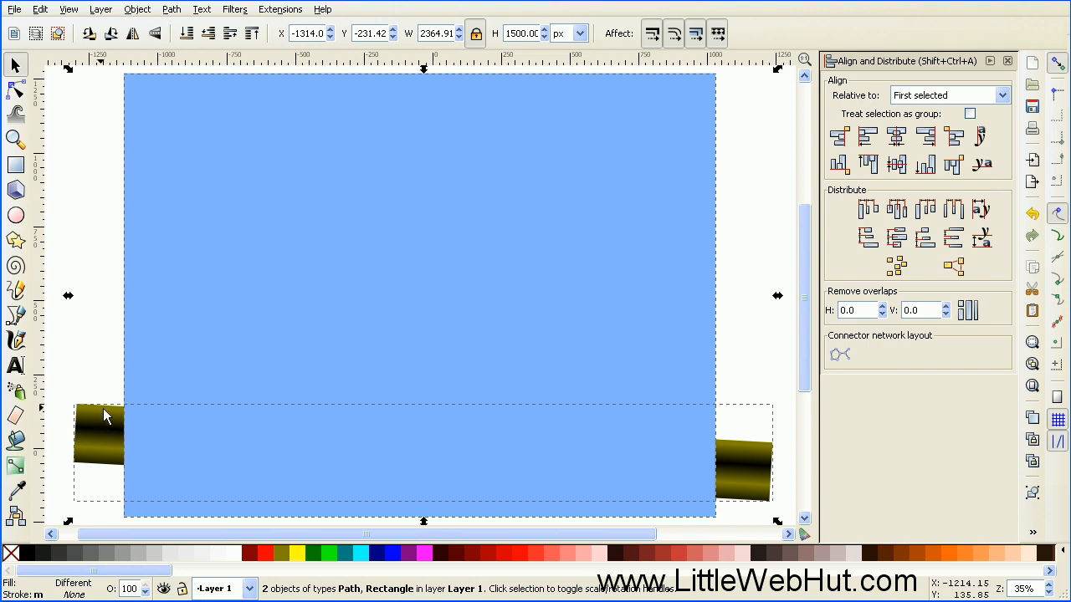
left_click(139, 12)
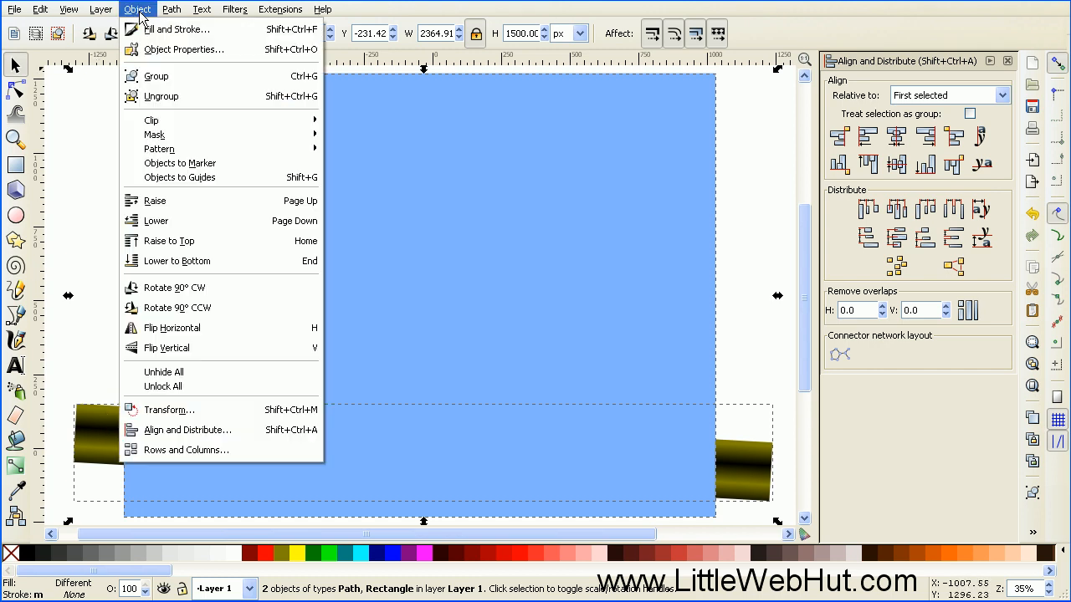
mouse_move(174, 123)
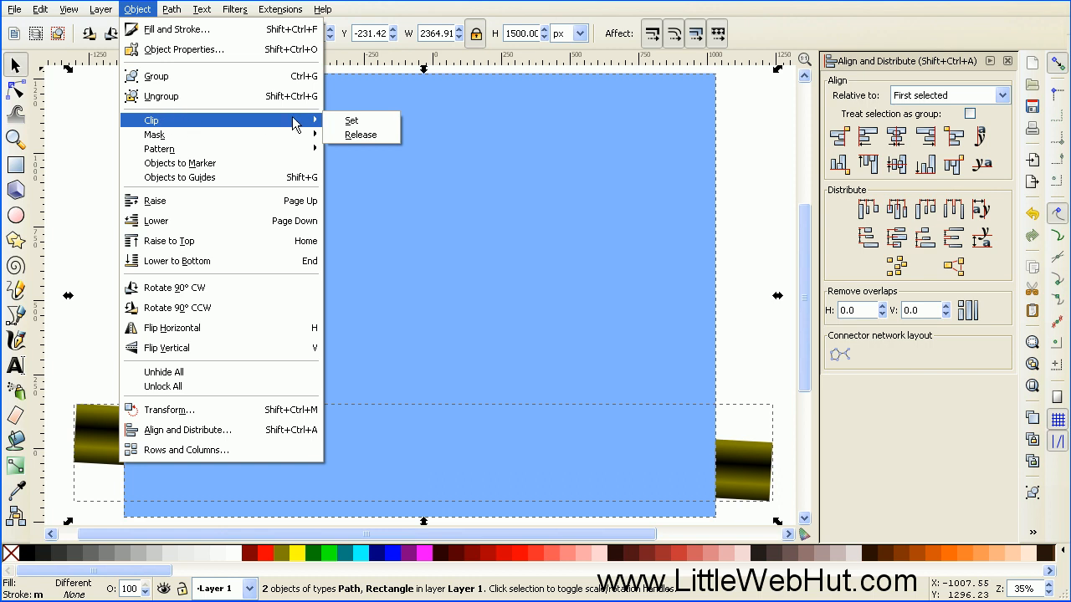
left_click(352, 121)
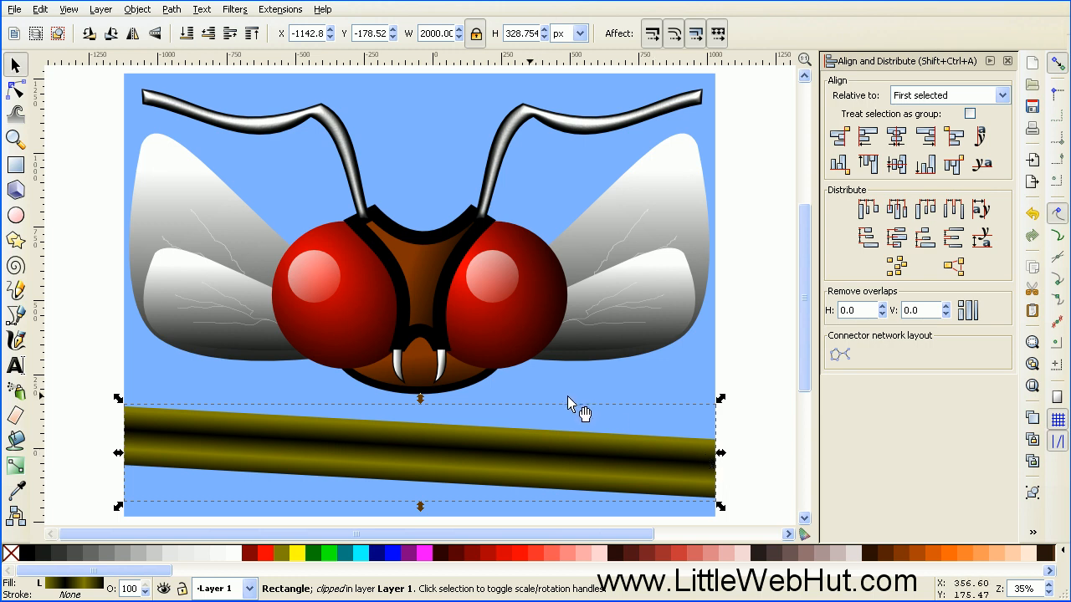
Step: Draw a black rectangle about 393 by 260 px below the left eye, overlapping the branch, and convert it to a path
left_click(16, 166)
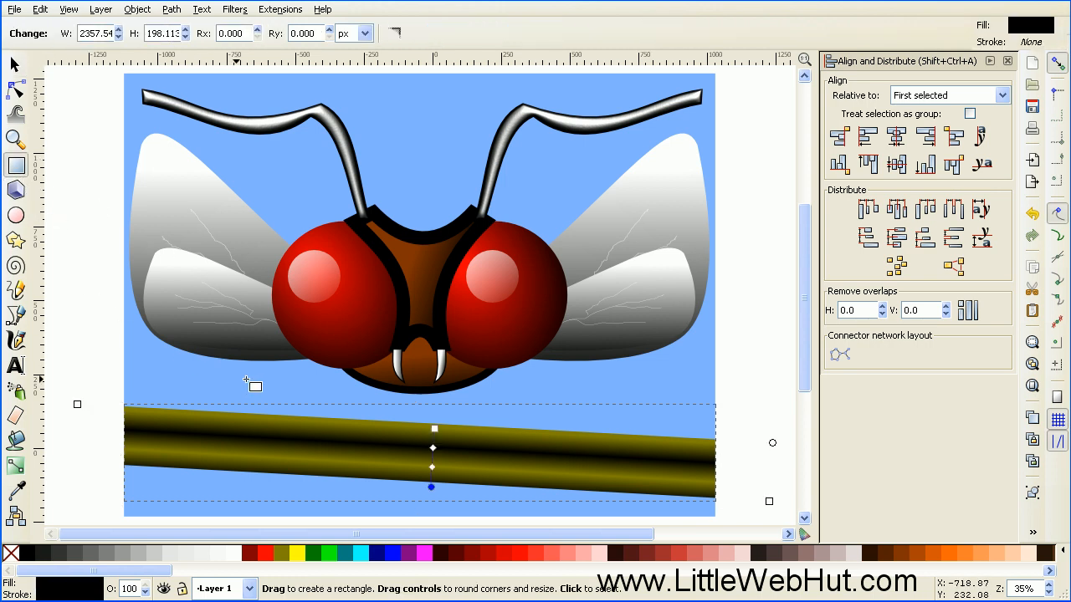
left_click_drag(270, 378, 386, 456)
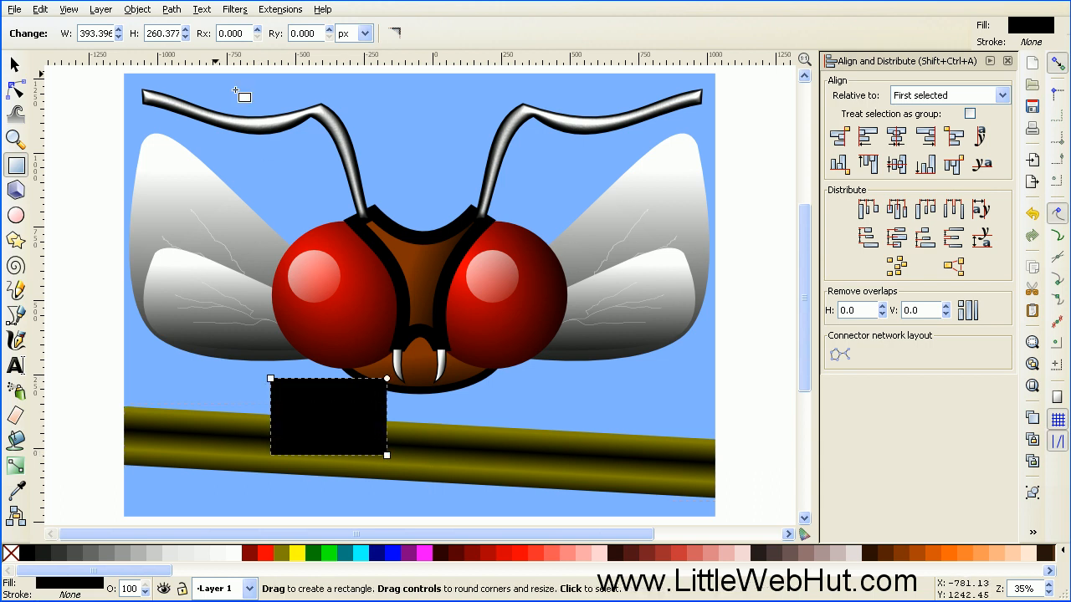
left_click(167, 10)
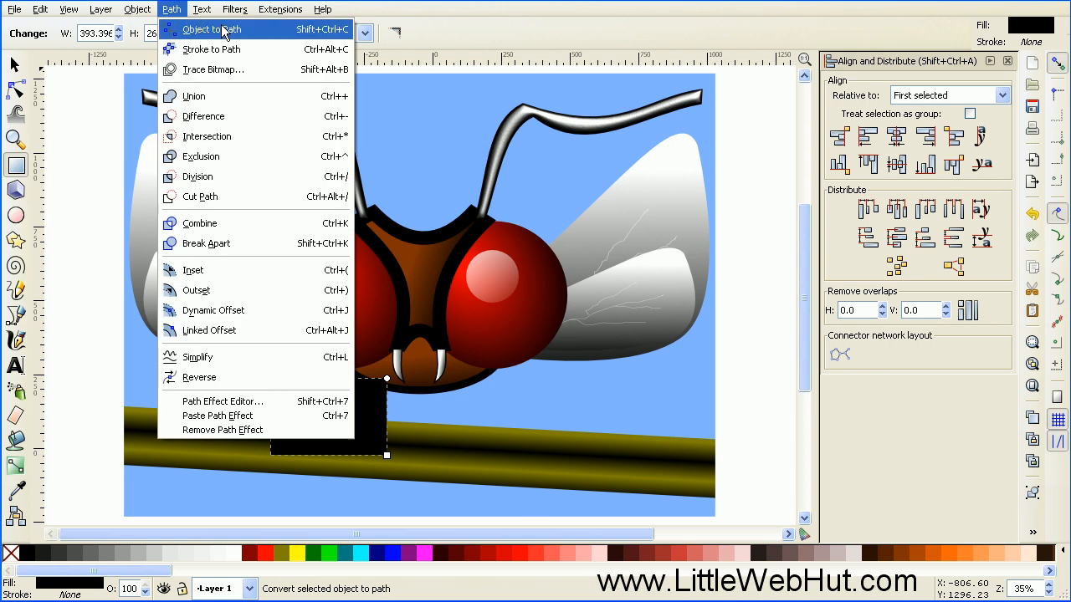
left_click(264, 31)
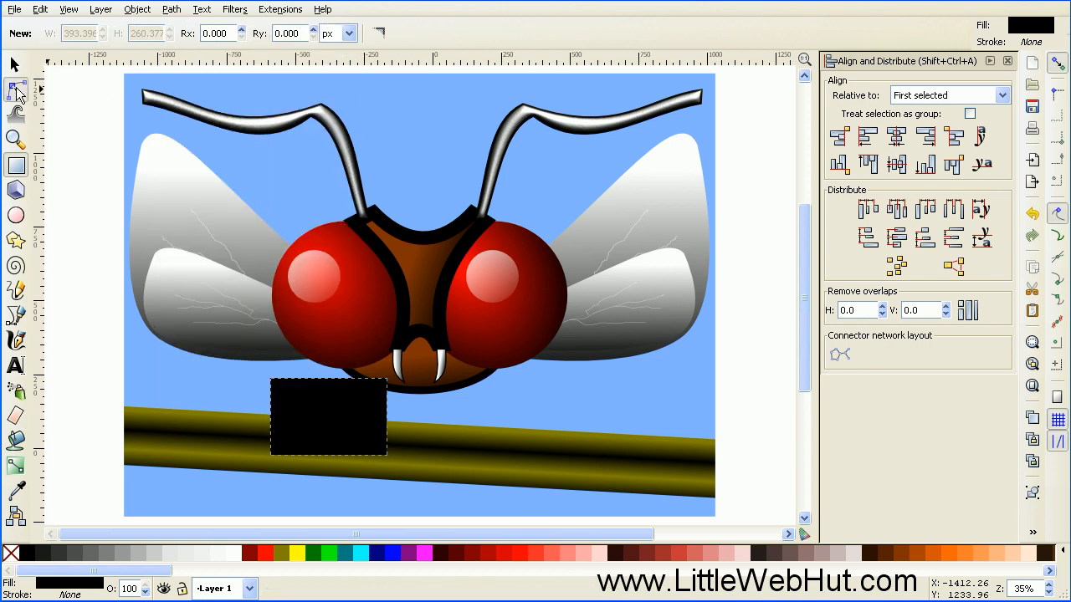
Step: Add three nodes to the black path and reshape it into a thin bent leg about 438 px wide, with a pointed foot
left_click(15, 90)
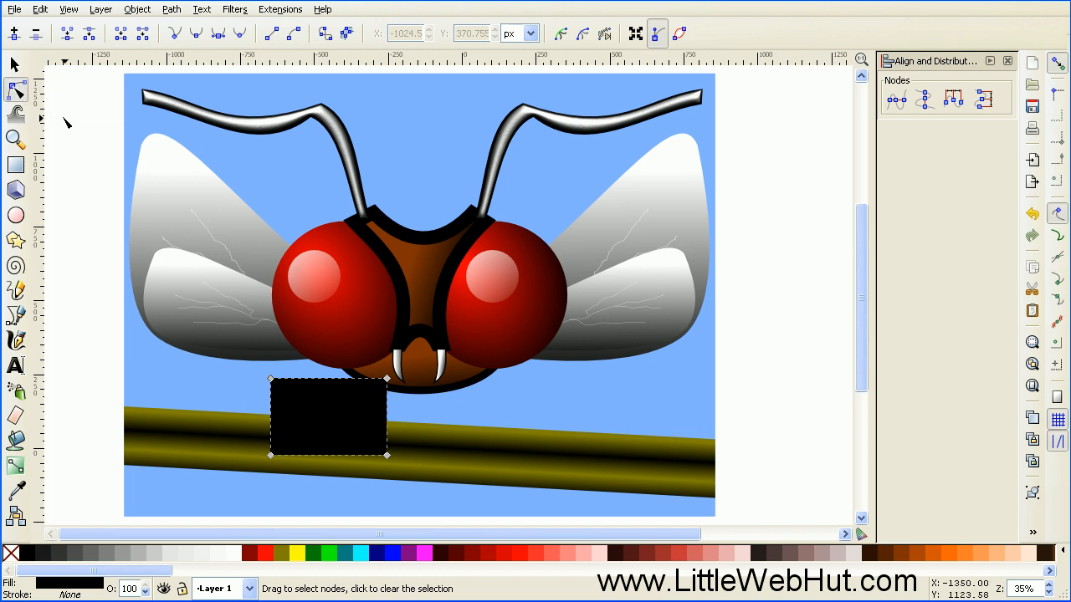
left_click(271, 440)
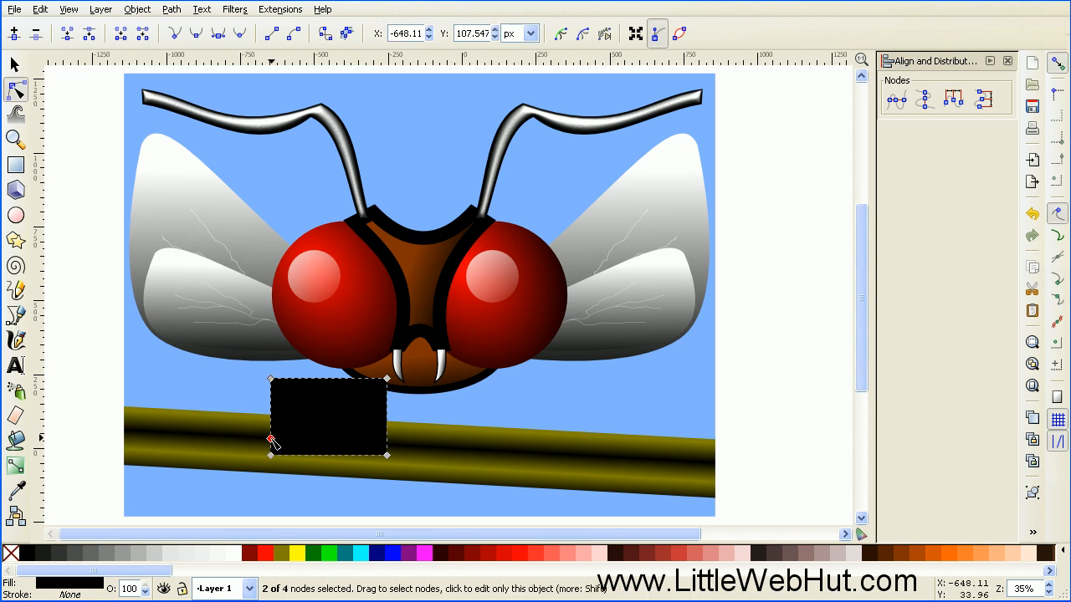
left_click_drag(271, 440, 301, 443)
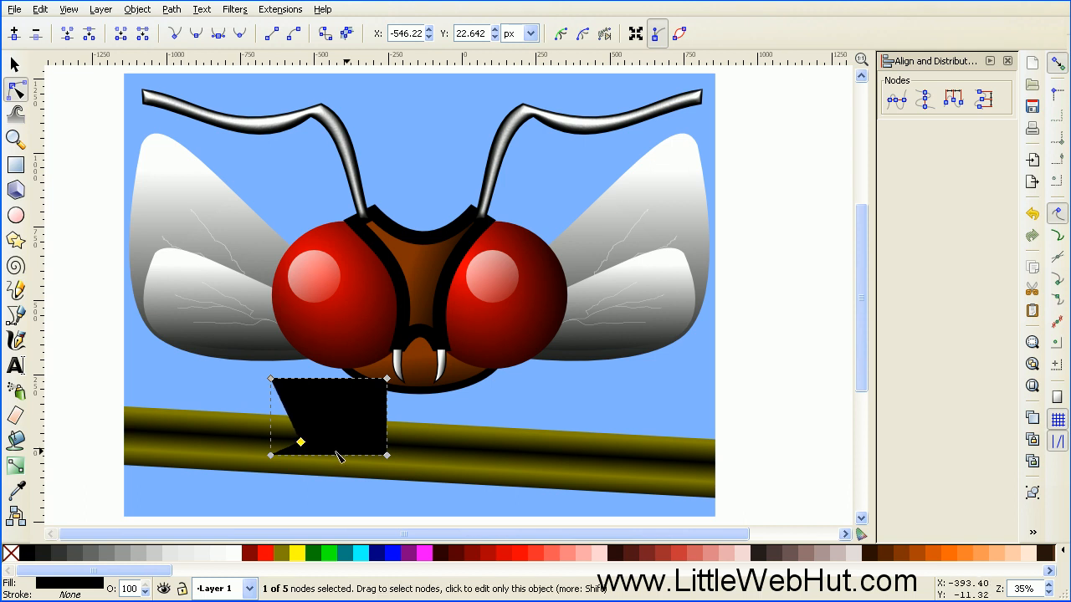
left_click_drag(388, 457, 289, 391)
double_click(335, 427)
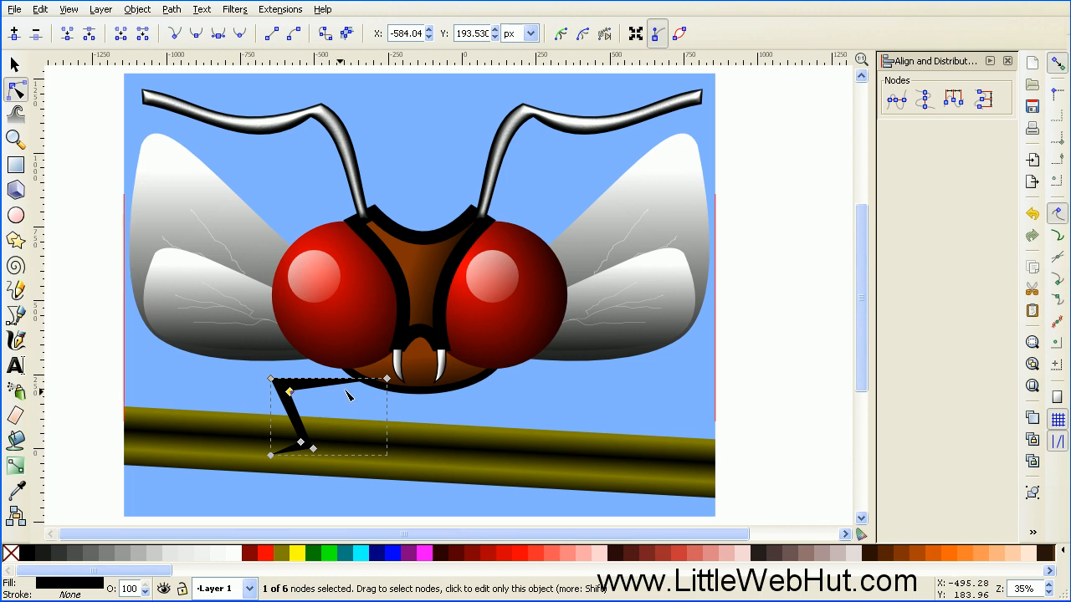
double_click(342, 385)
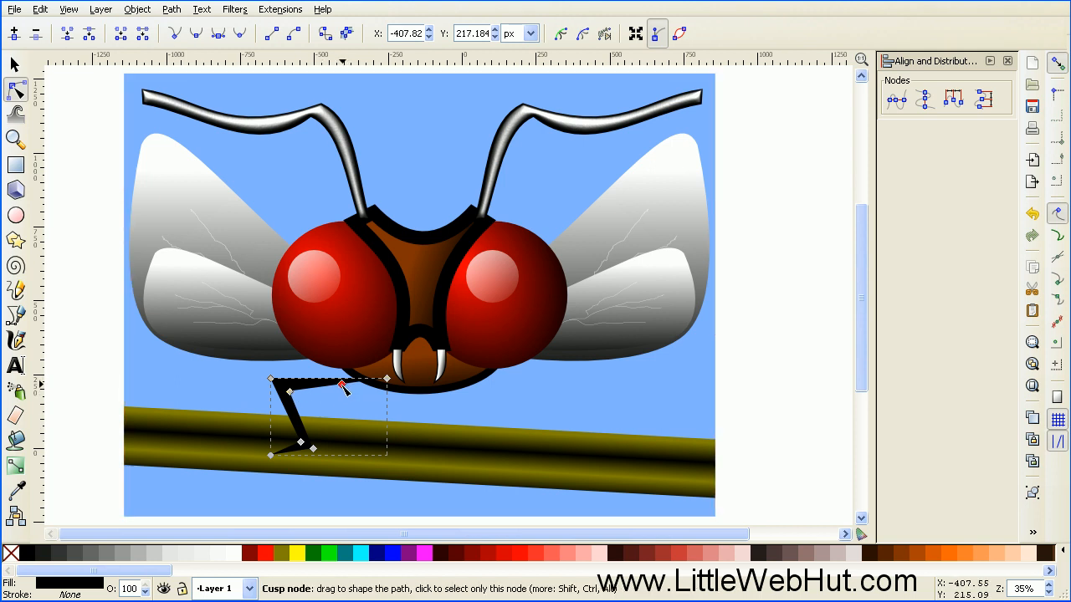
left_click_drag(343, 385, 402, 384)
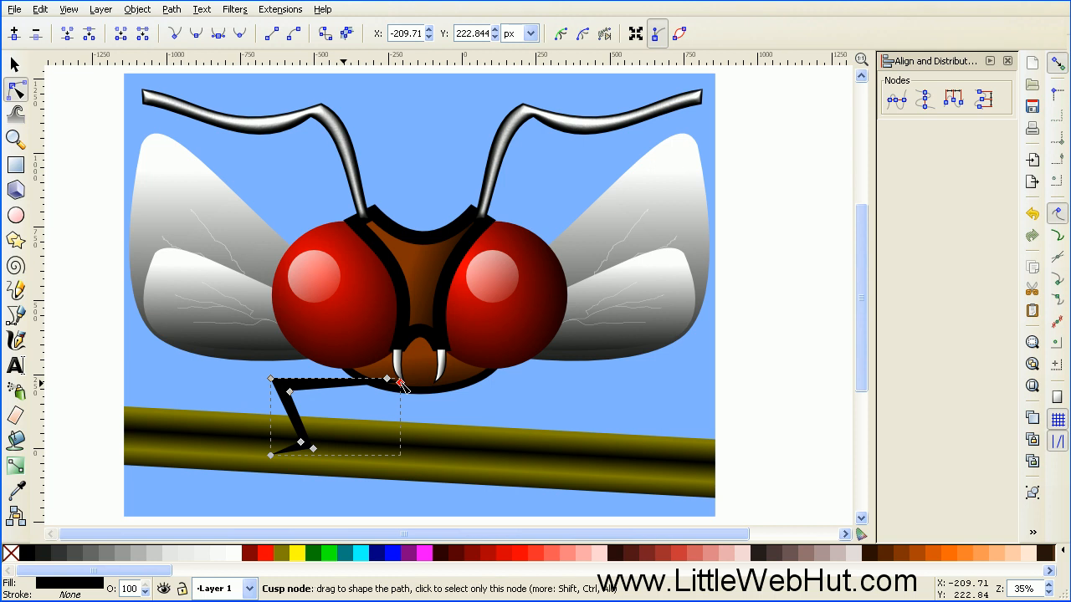
Step: Duplicate the leg about 96 px to the right, then lower its knee and pull in its body end to about 325 px wide
left_click(15, 65)
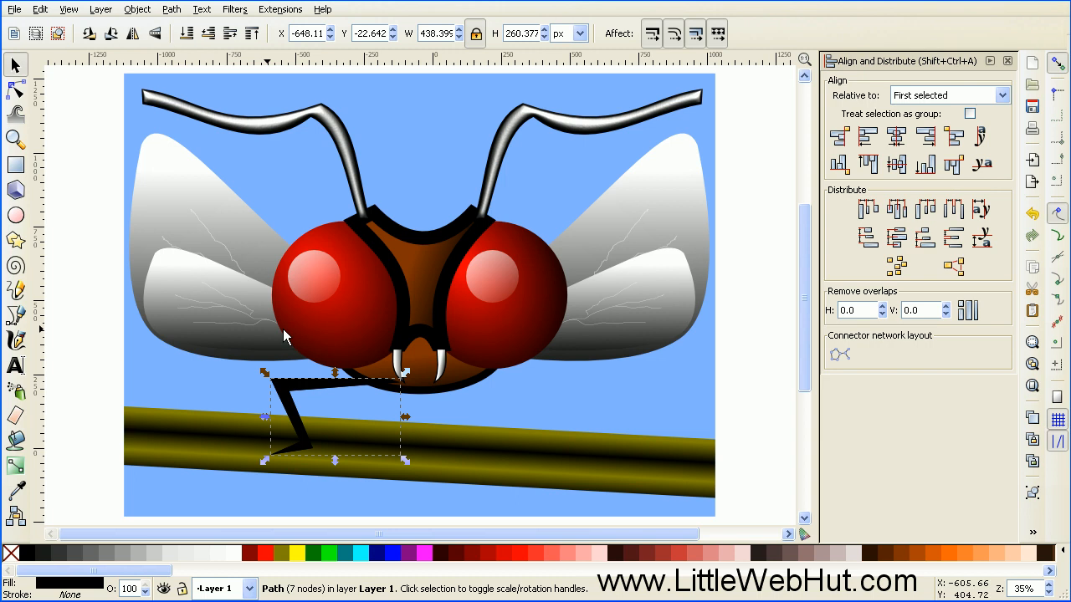
key("ctrl+d")
left_click_drag(306, 390, 334, 390)
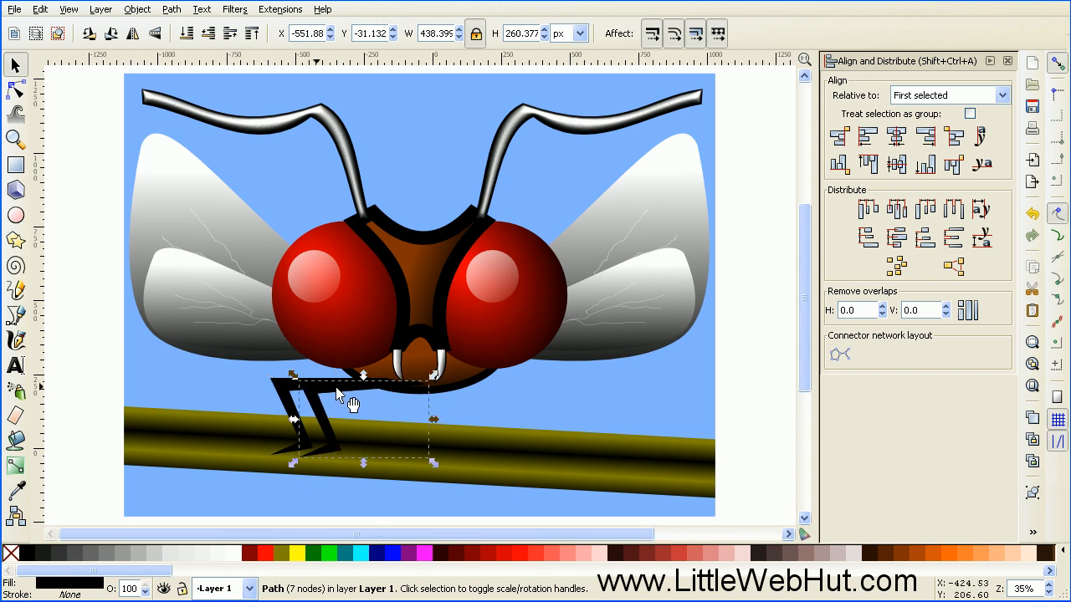
left_click(15, 89)
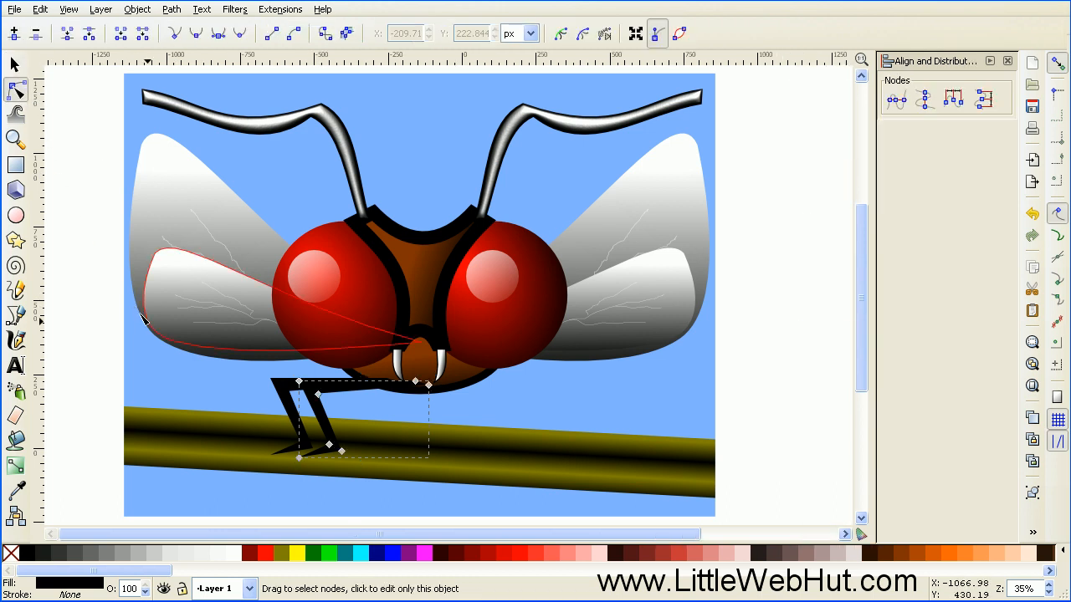
left_click_drag(299, 382, 320, 404)
mouse_move(416, 383)
left_mouse_down()
mouse_move(381, 379)
mouse_move(427, 386)
mouse_move(398, 386)
left_mouse_up()
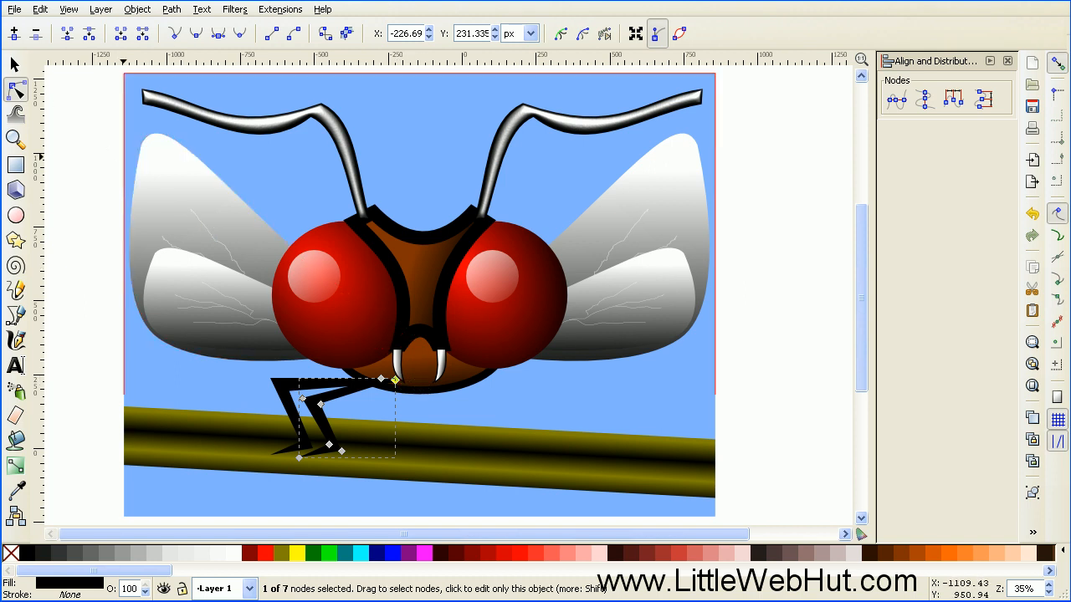
Step: Duplicate the second leg about 122 px to the right and reshape it narrower, about 153 by 303 px, with lower knee and foot
left_click(16, 66)
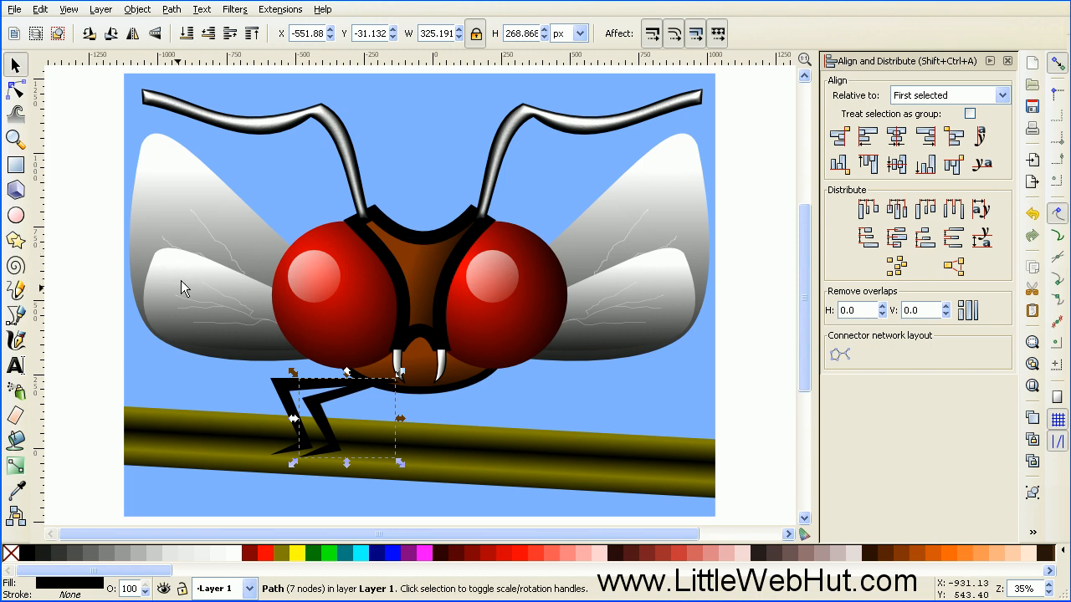
left_click_drag(322, 410, 360, 427)
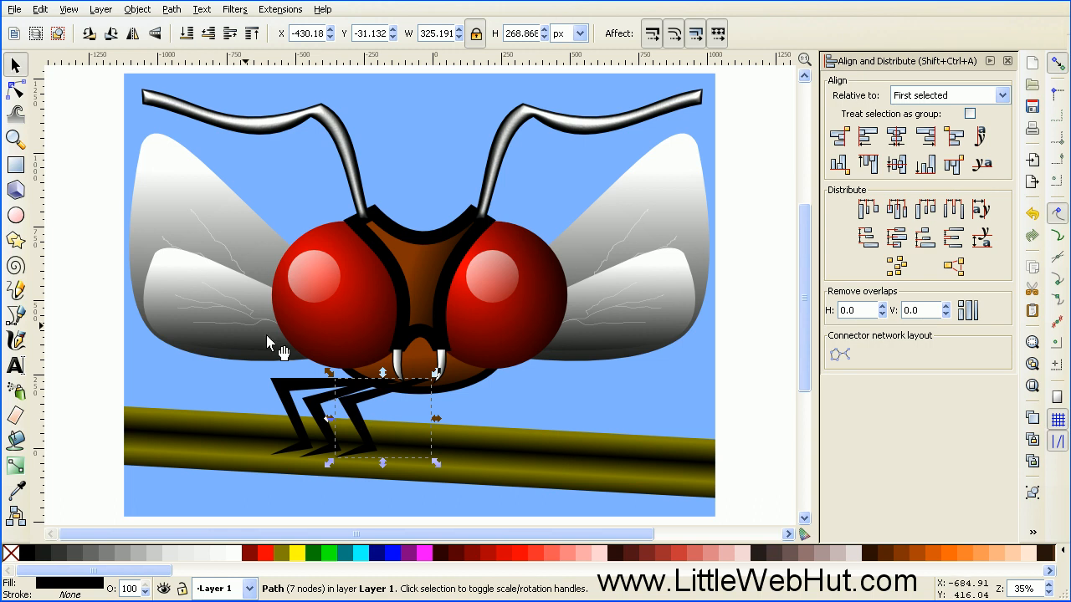
left_click(15, 90)
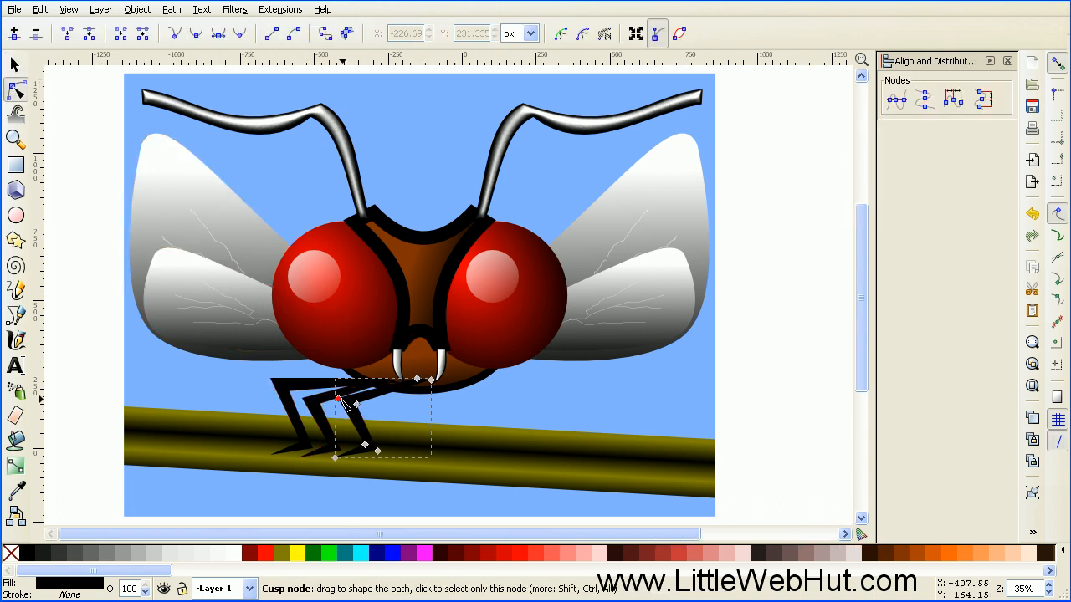
left_click_drag(338, 398, 362, 423)
left_click_drag(417, 380, 389, 381)
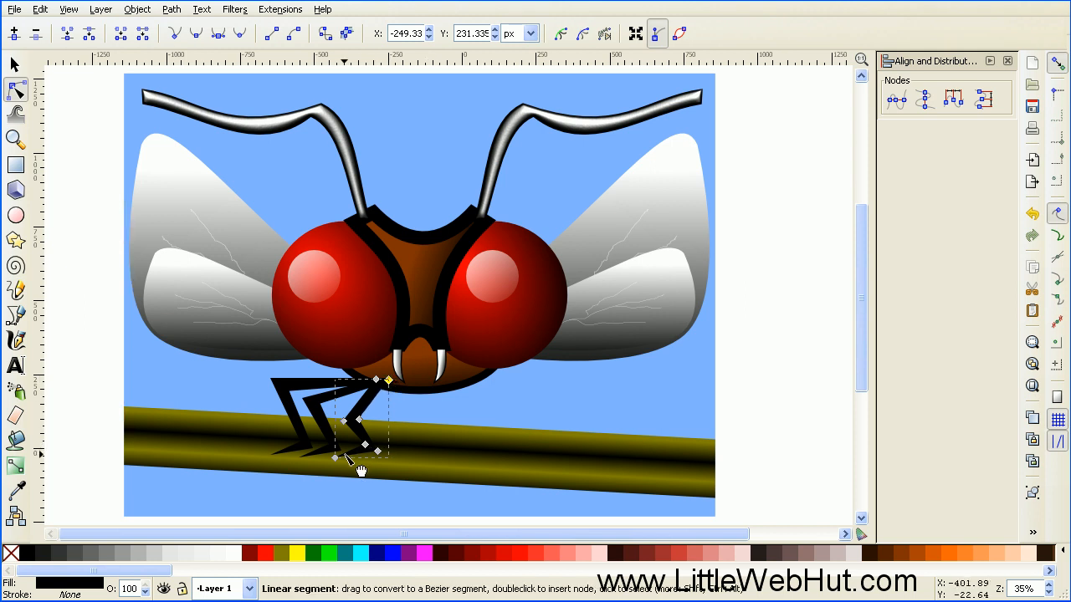
left_click_drag(337, 462, 347, 474)
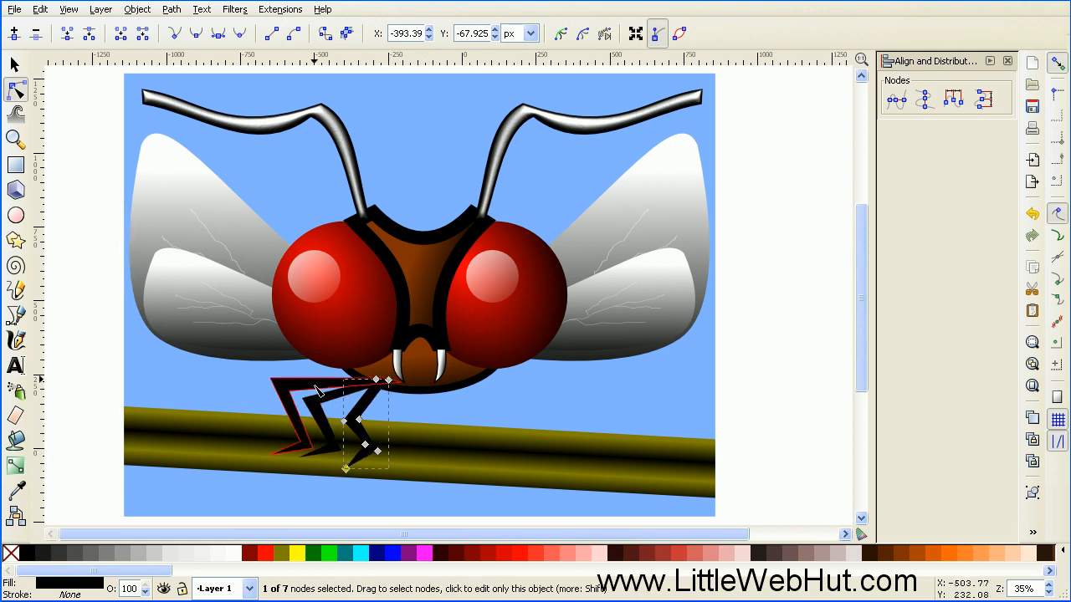
Step: Group the three left legs
left_click(15, 65)
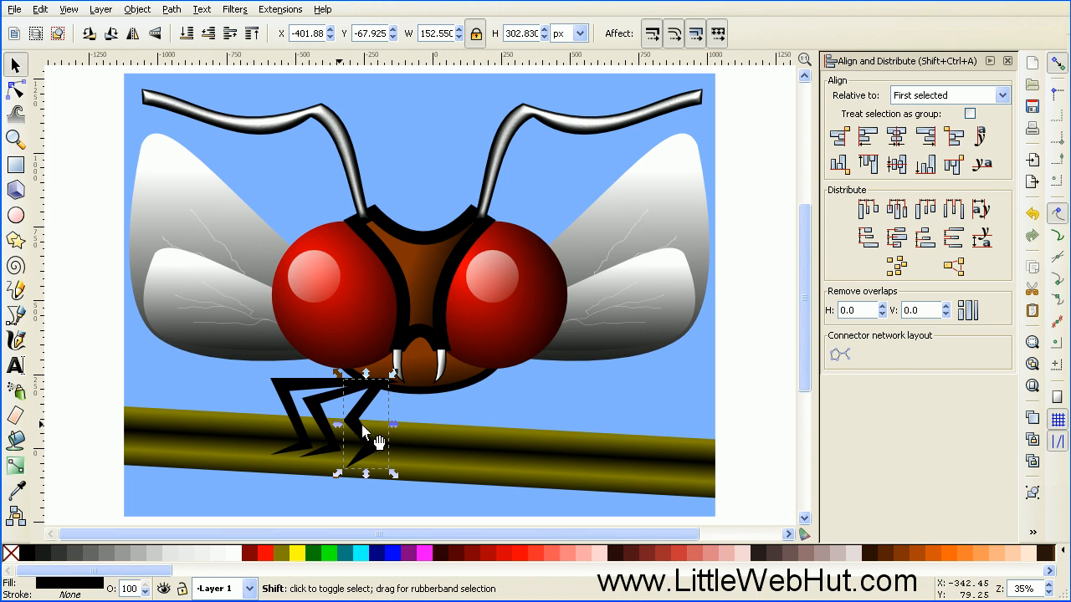
left_click(317, 407, "shift")
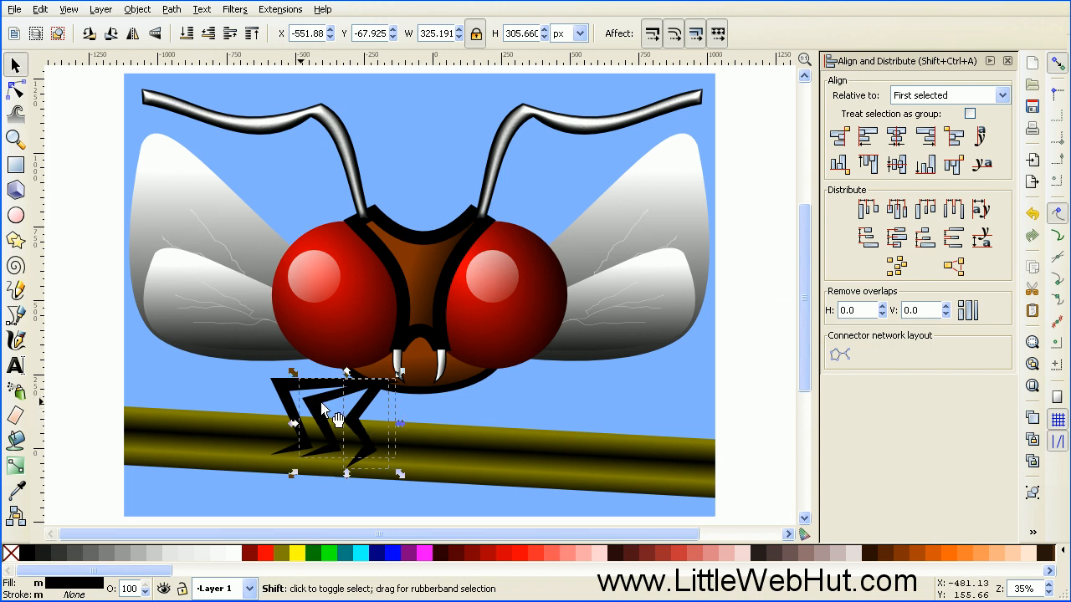
left_click(284, 389, "shift")
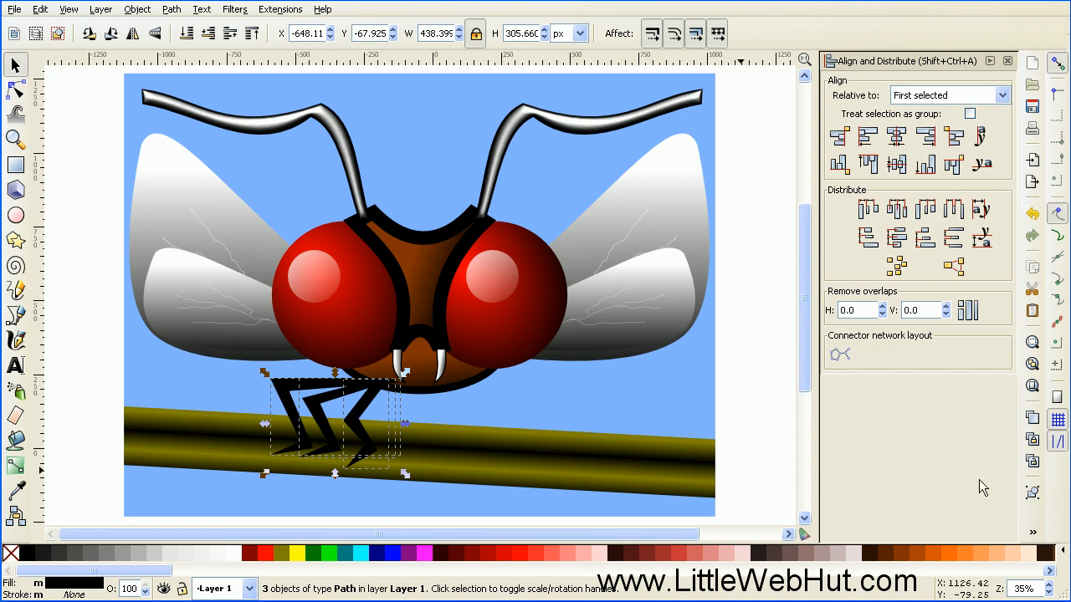
left_click(1034, 495)
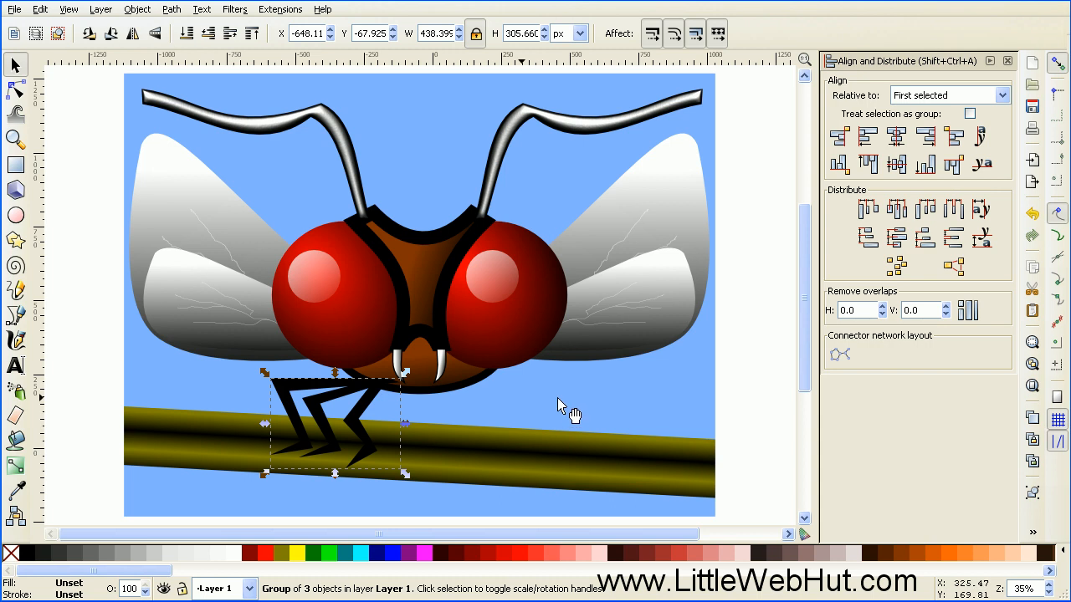
Step: Duplicate the leg group, flip the copy horizontally and place it below the right eye to form the opposite legs
key("ctrl")
left_click(133, 35)
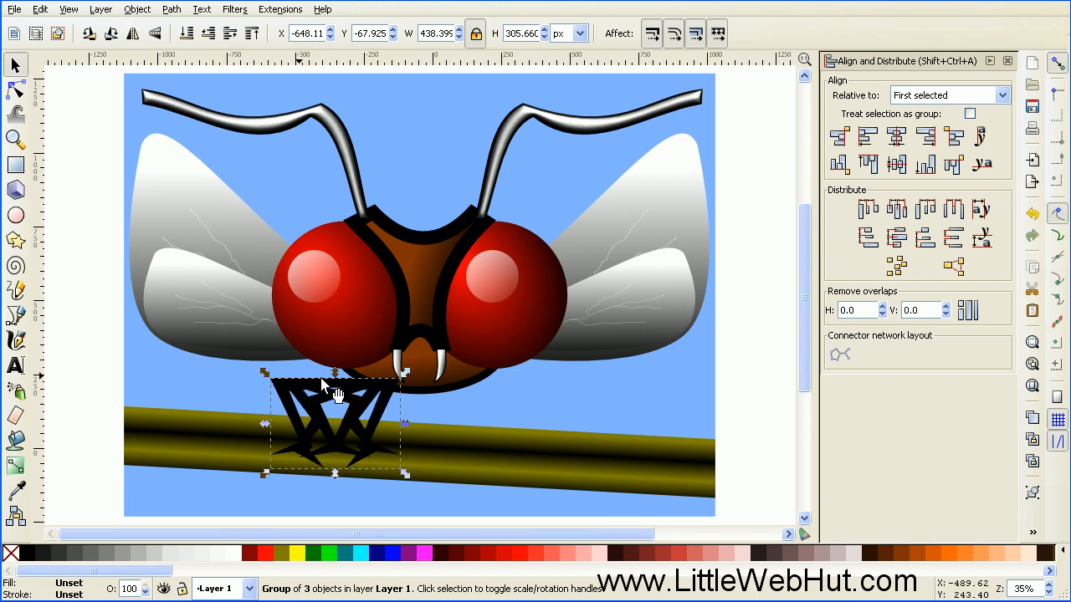
left_click_drag(303, 386, 481, 382)
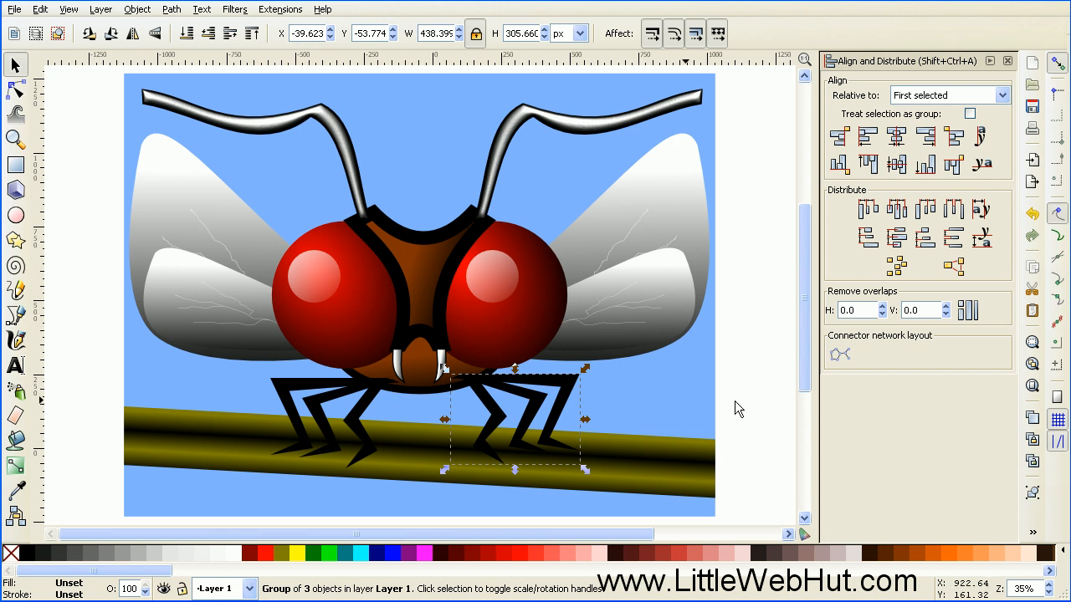
left_click(757, 399)
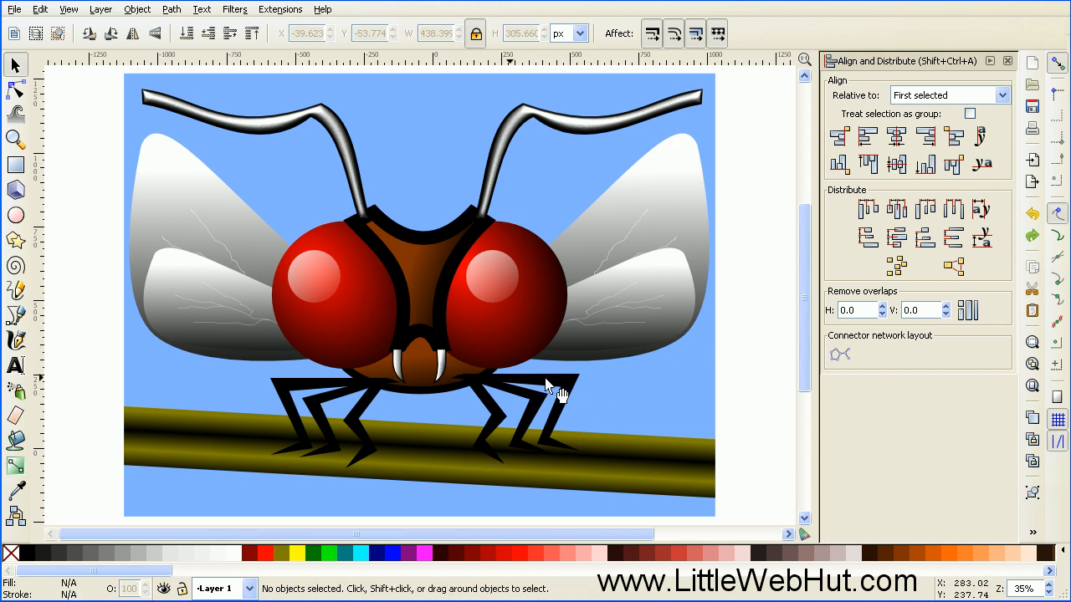
Step: Apply the Roughen filter to the upper and lower brown face shapes and their black outlines
left_click(420, 401)
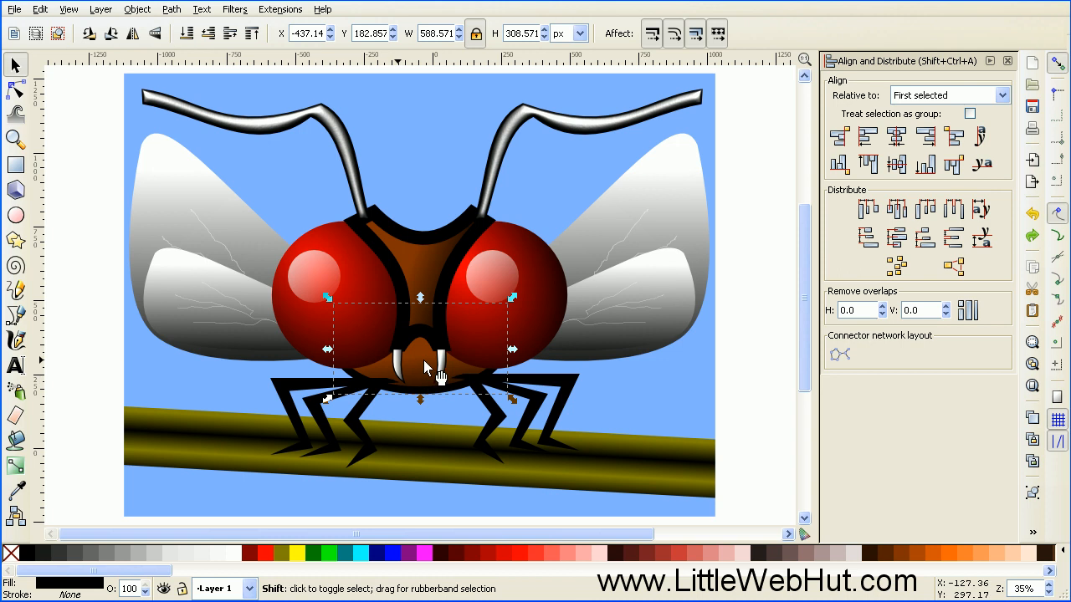
left_click(424, 362, "shift")
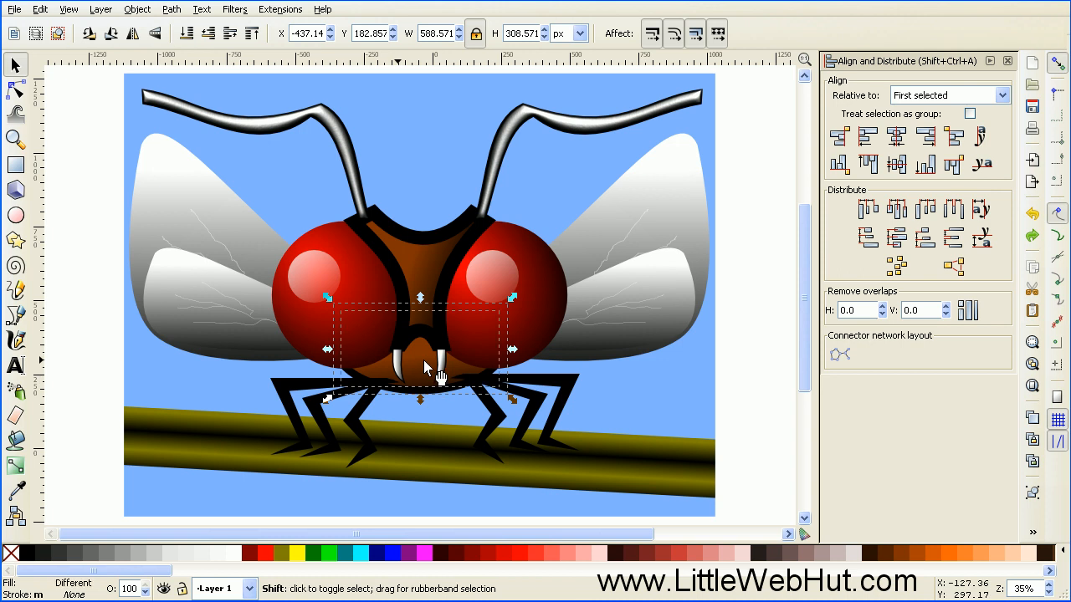
left_click(394, 223, "shift")
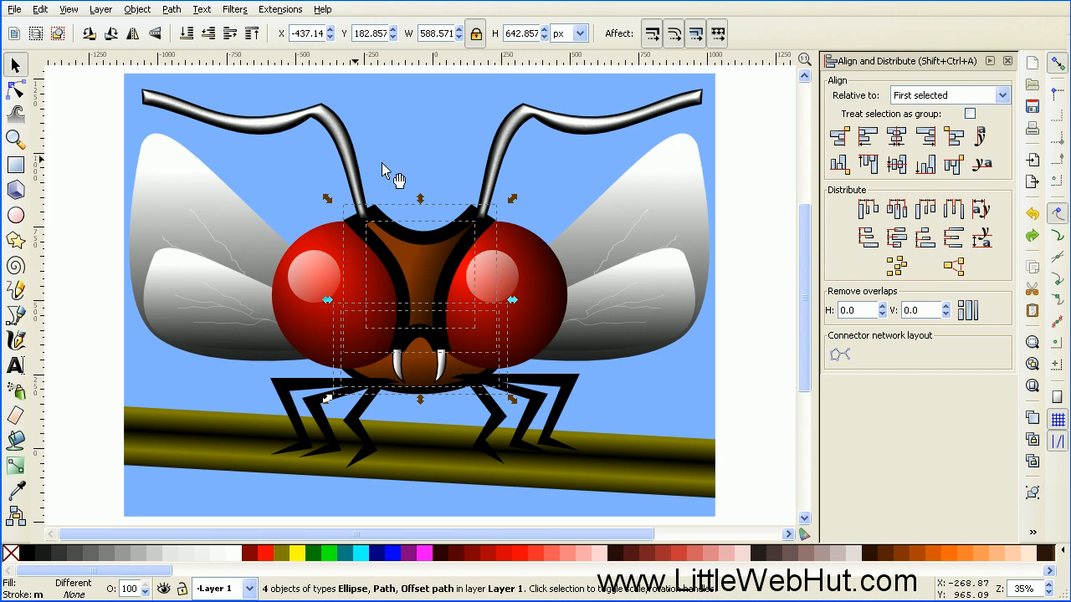
left_click(235, 12)
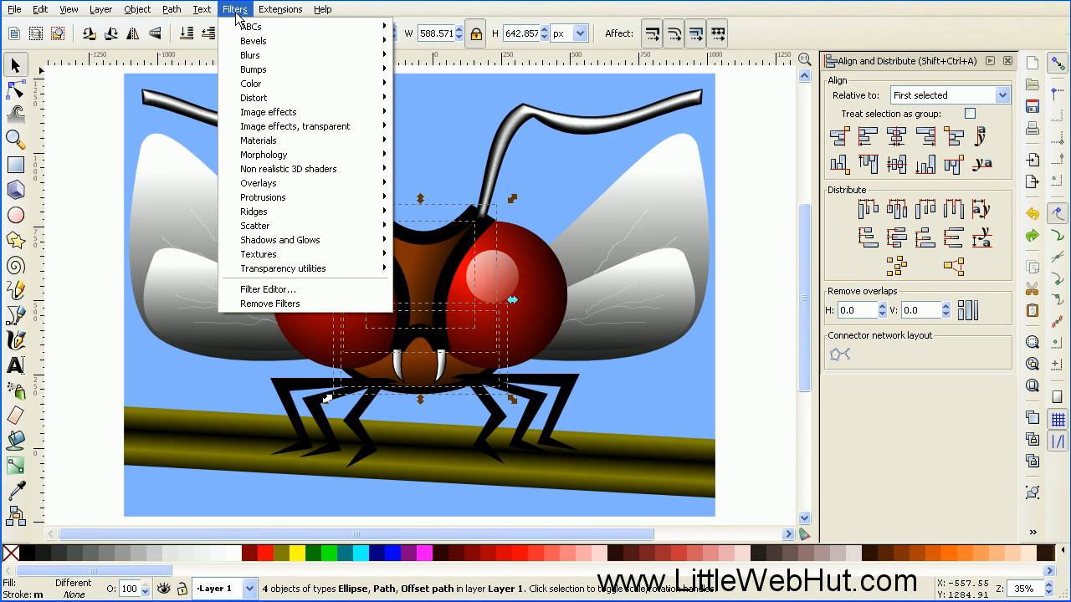
mouse_move(297, 39)
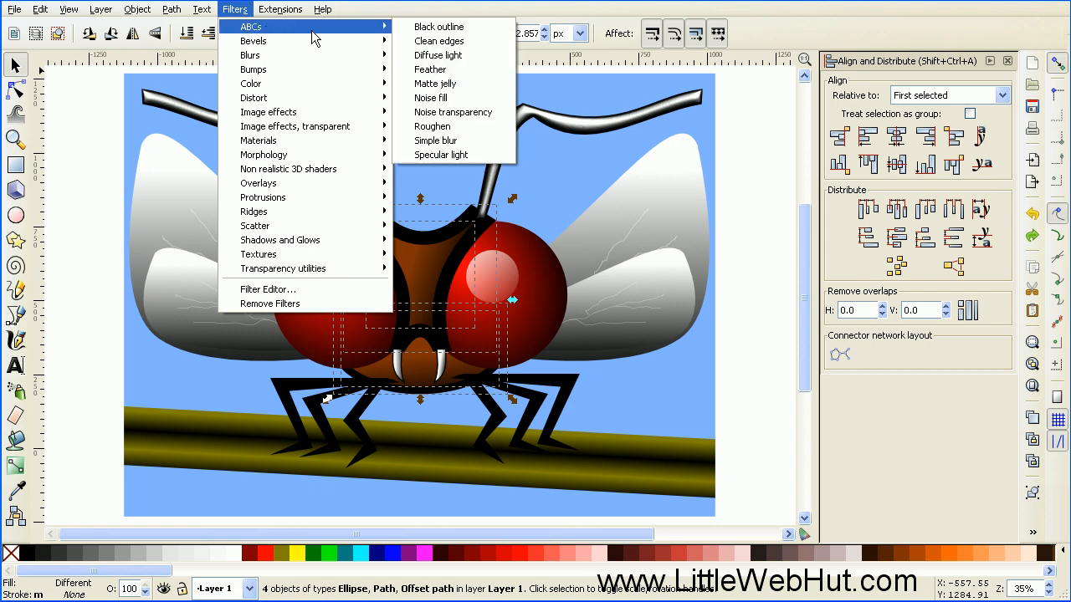
left_click(465, 128)
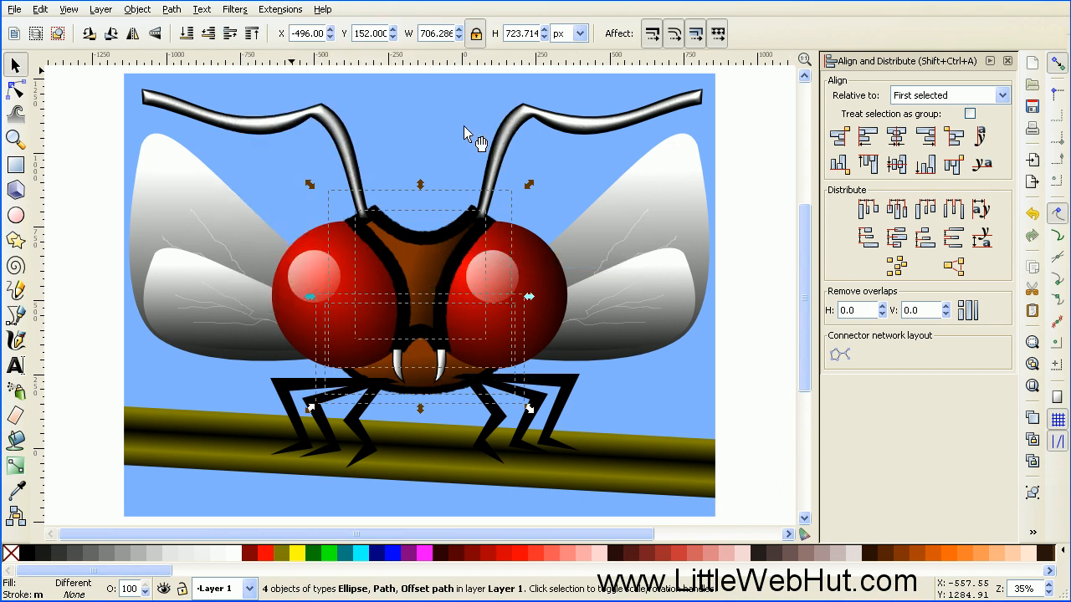
left_click(755, 209)
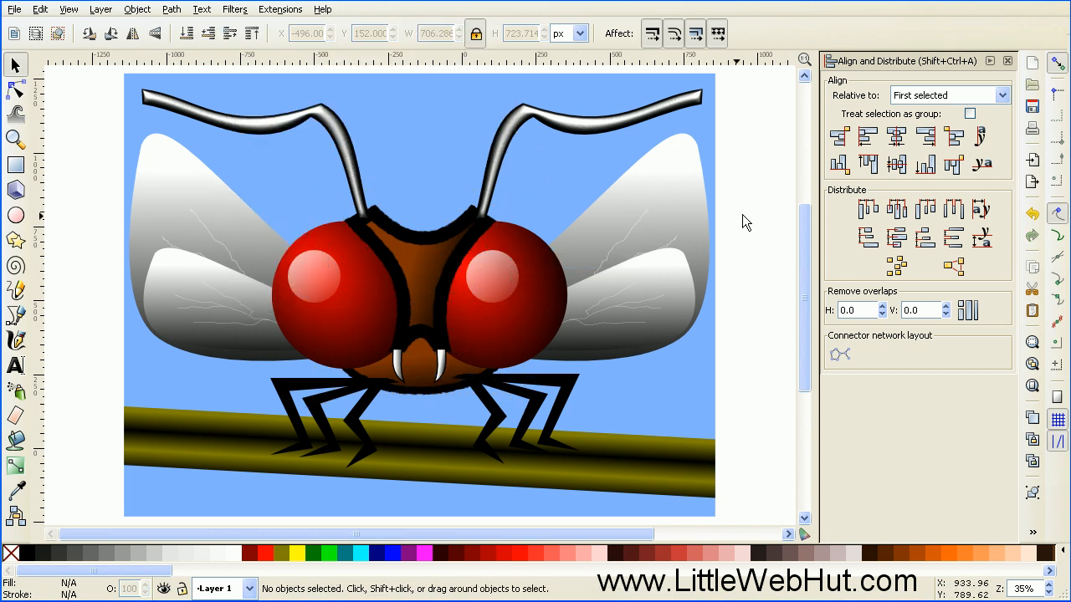